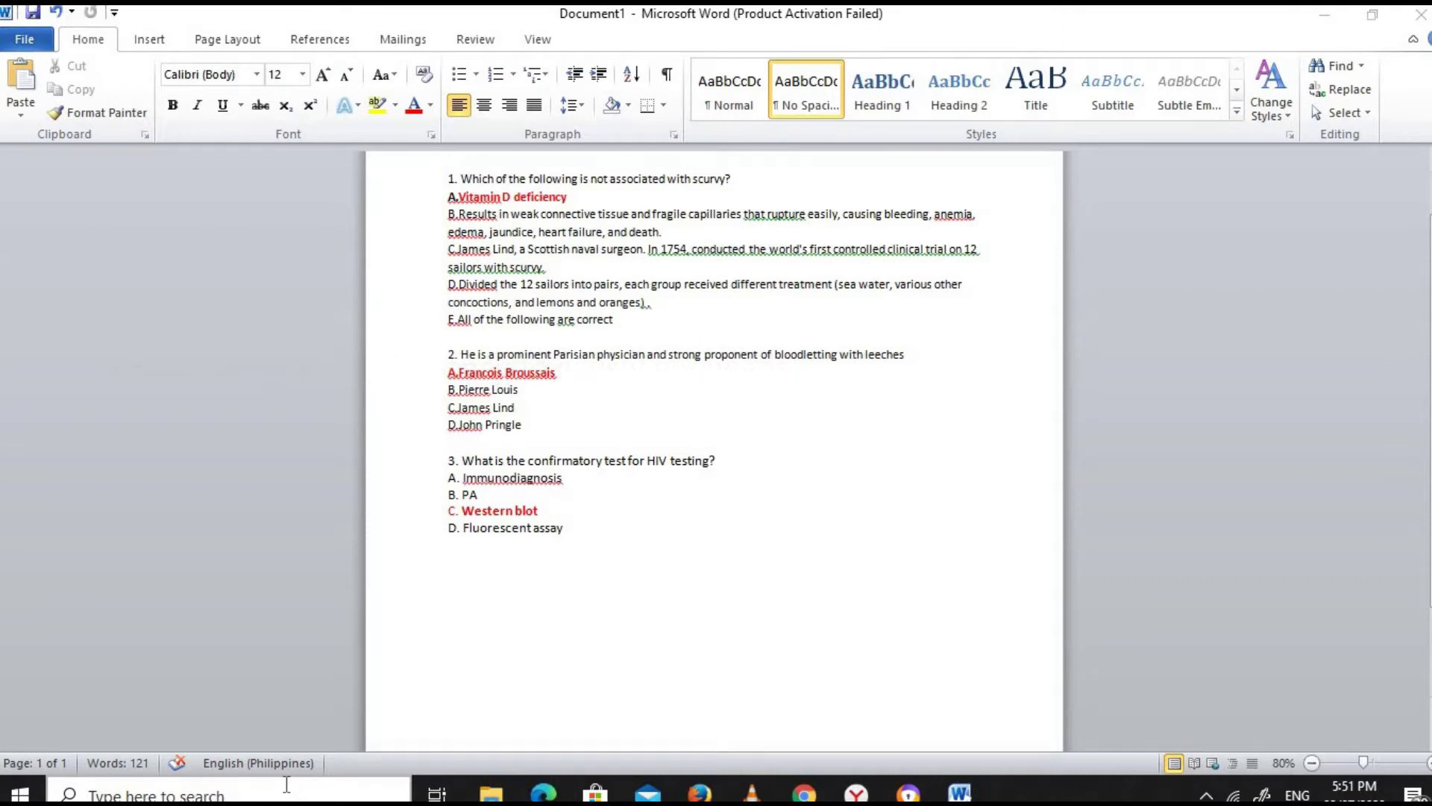
Step: Review the three multiple-choice questions in the Word document without changing them
left_click(287, 784)
left_click(1040, 593)
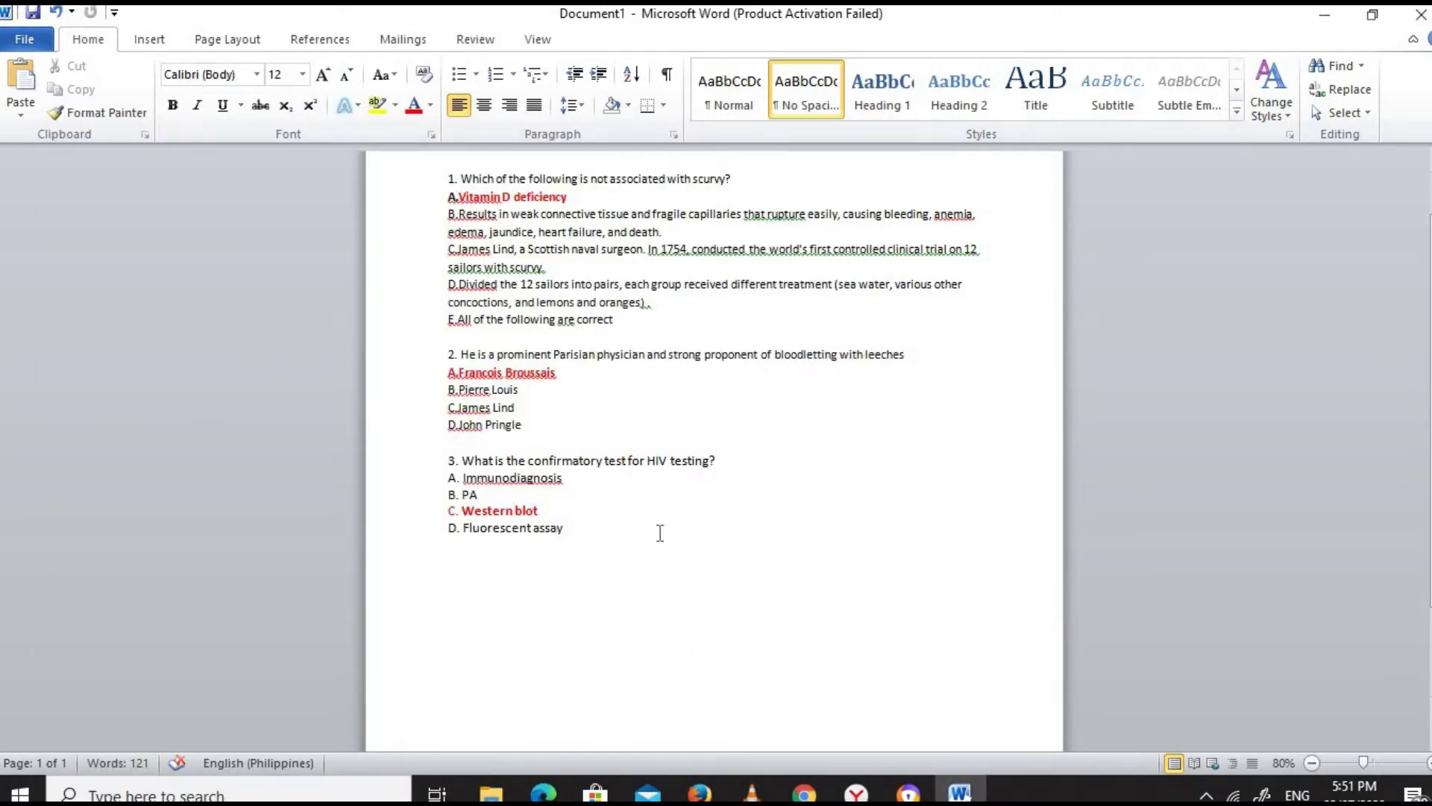
left_click_drag(448, 179, 705, 578)
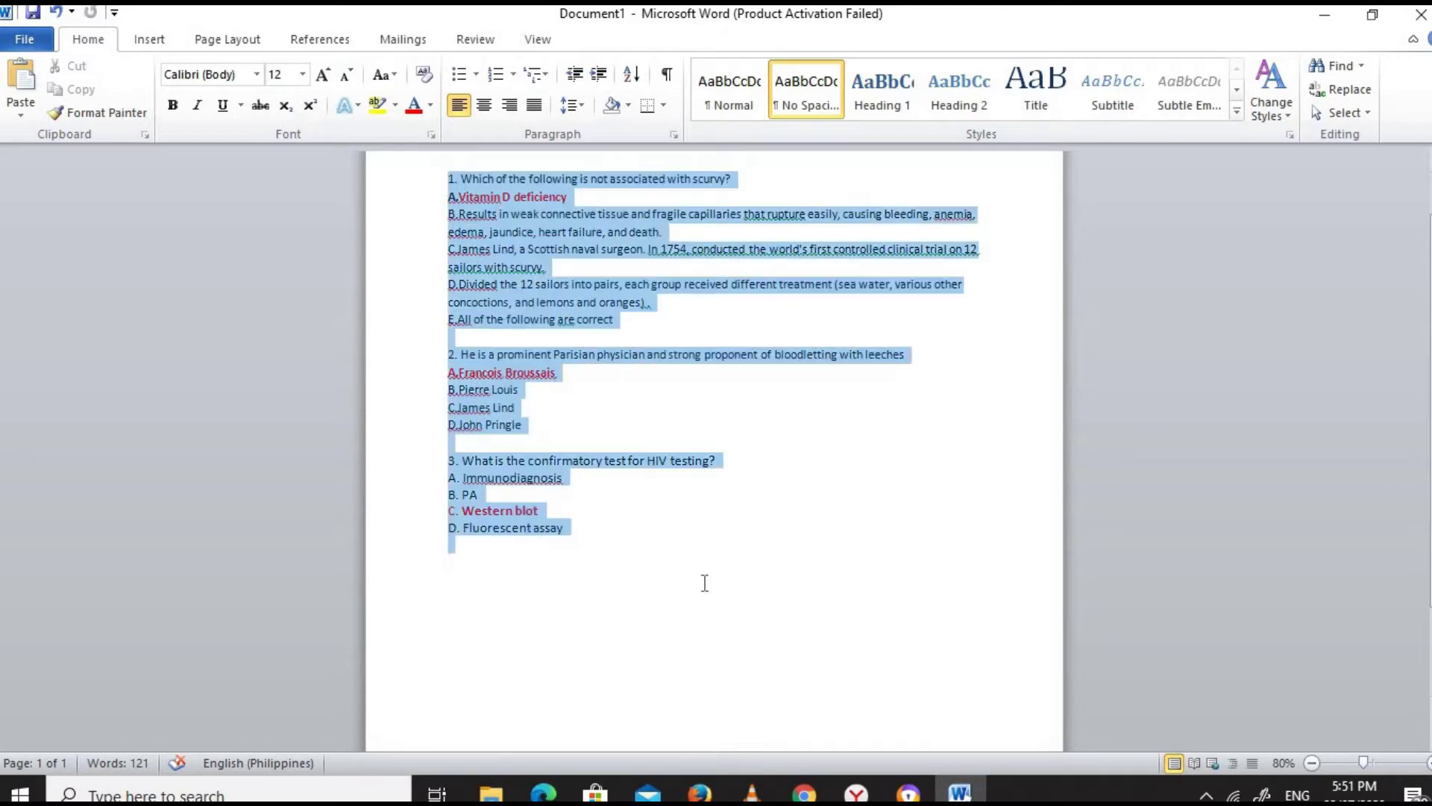
left_click(758, 459)
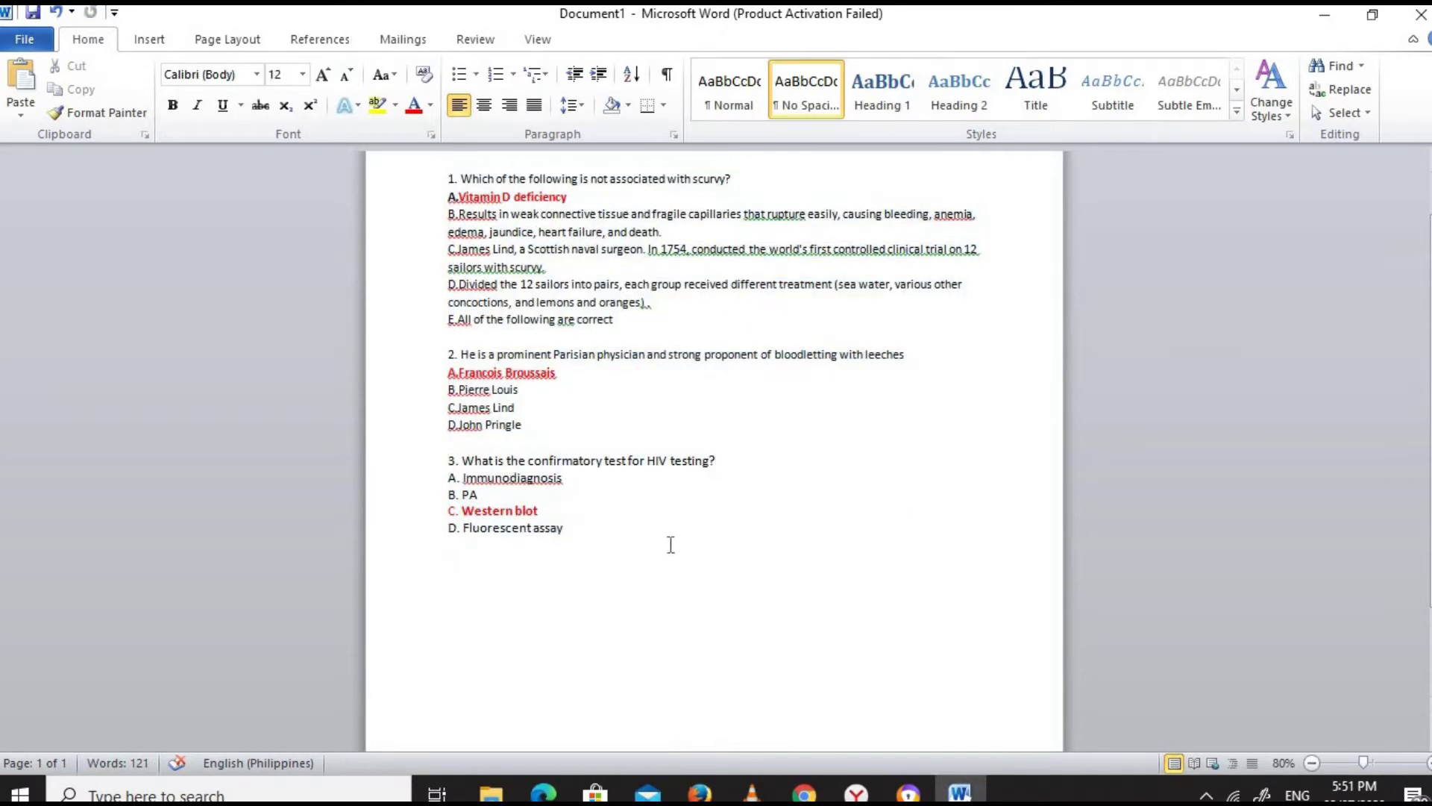
Step: Open a new Notepad window and paste in the three quiz questions copied from Word
left_click(295, 795)
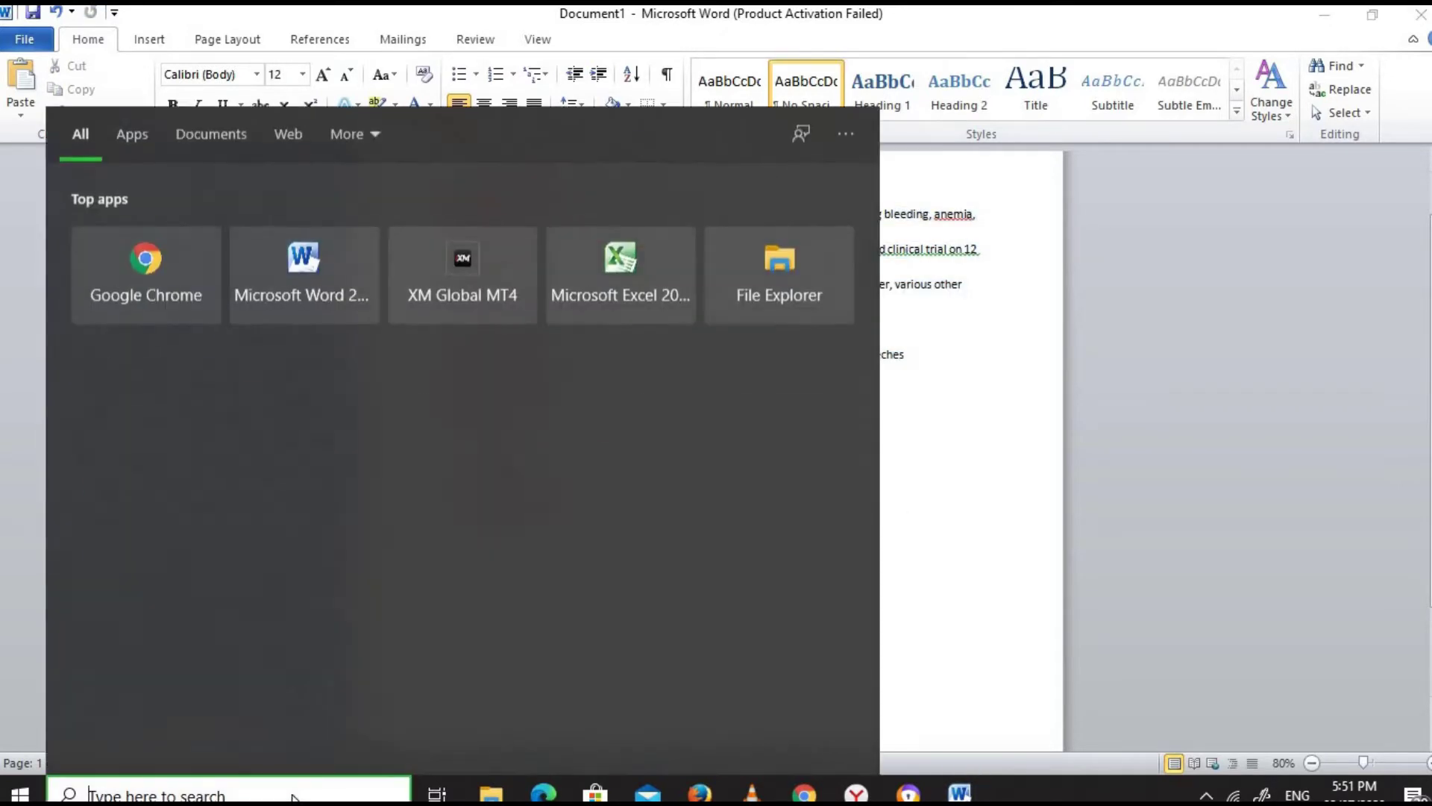
type("NOT")
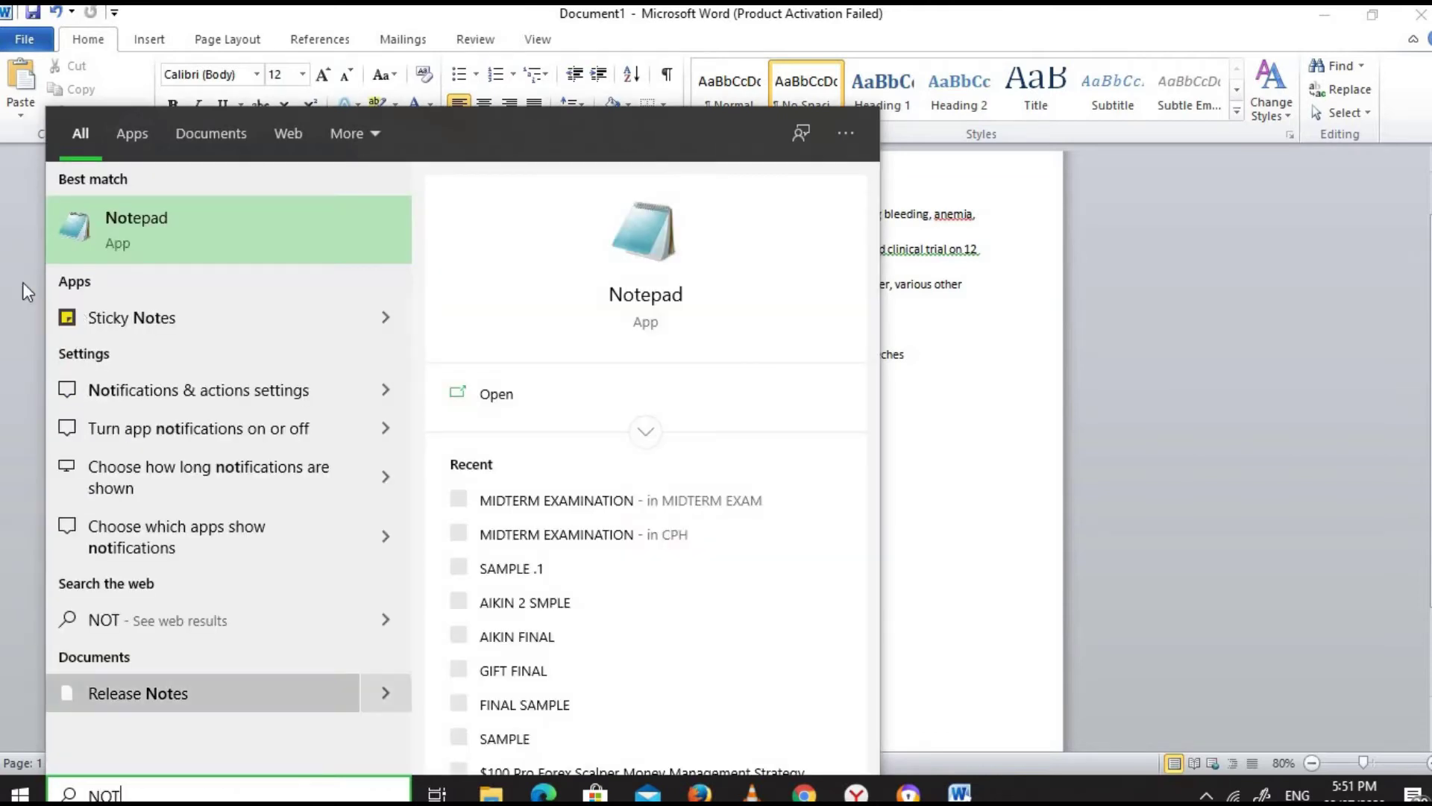
left_click(104, 213)
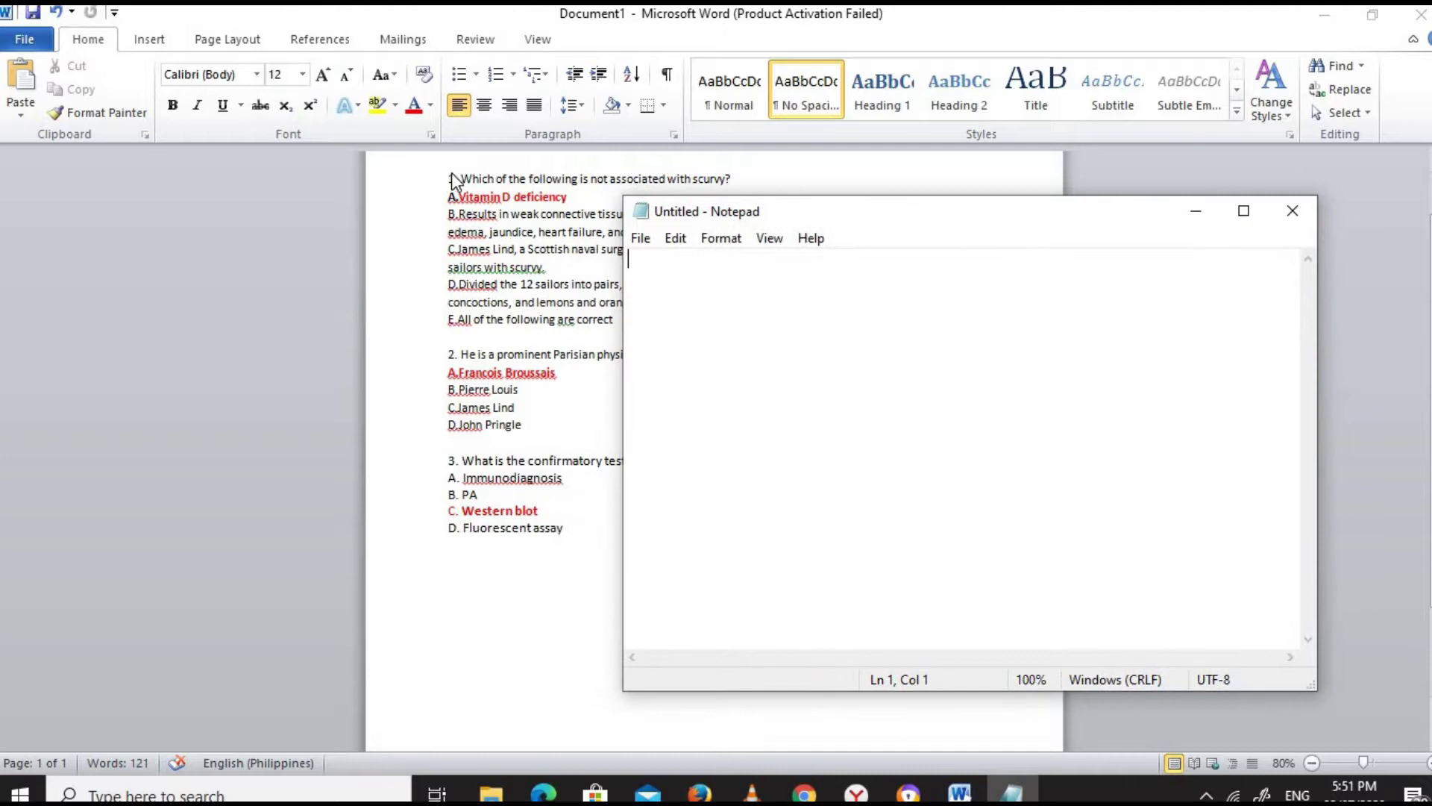
left_click(460, 188)
left_click_drag(450, 179, 655, 565)
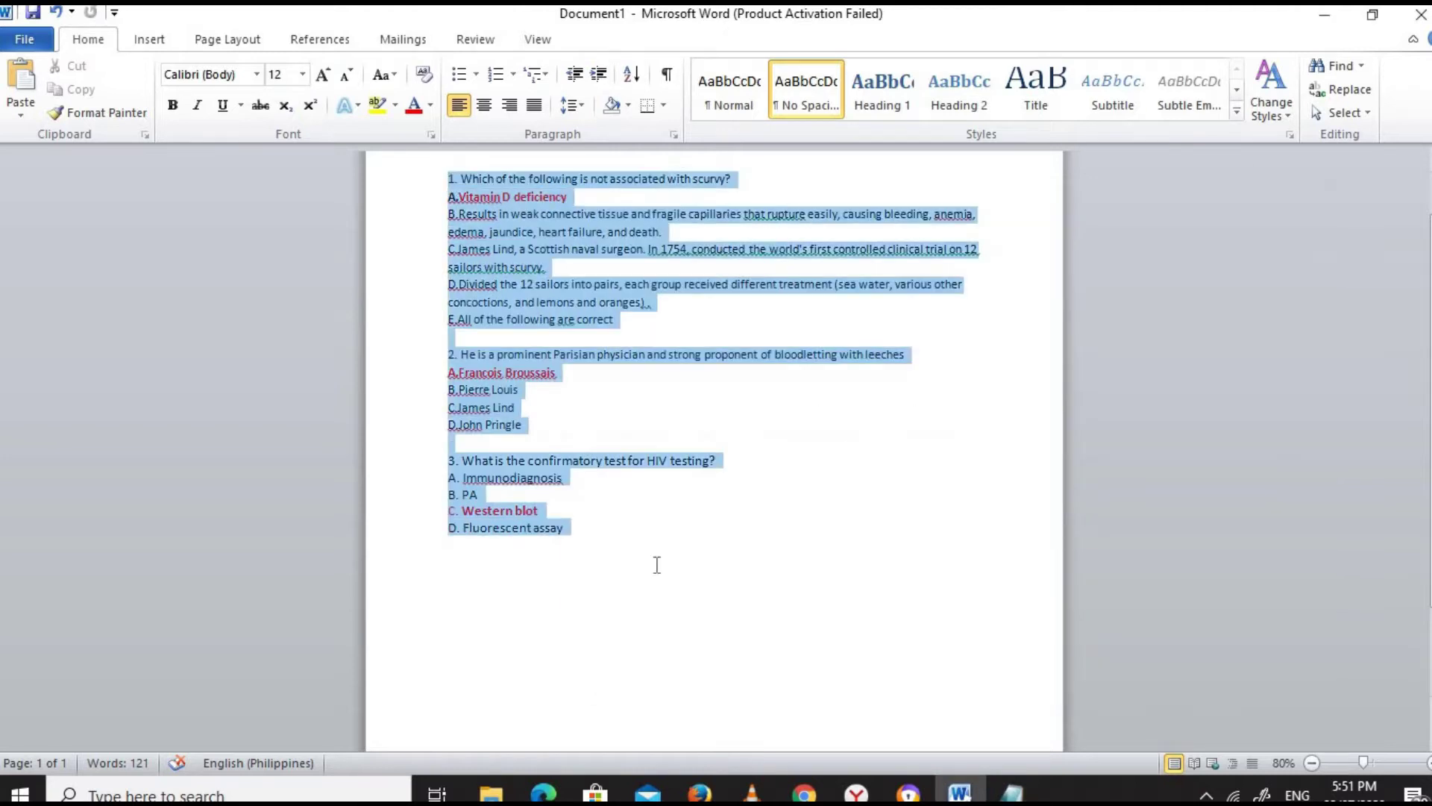
left_click(1013, 791)
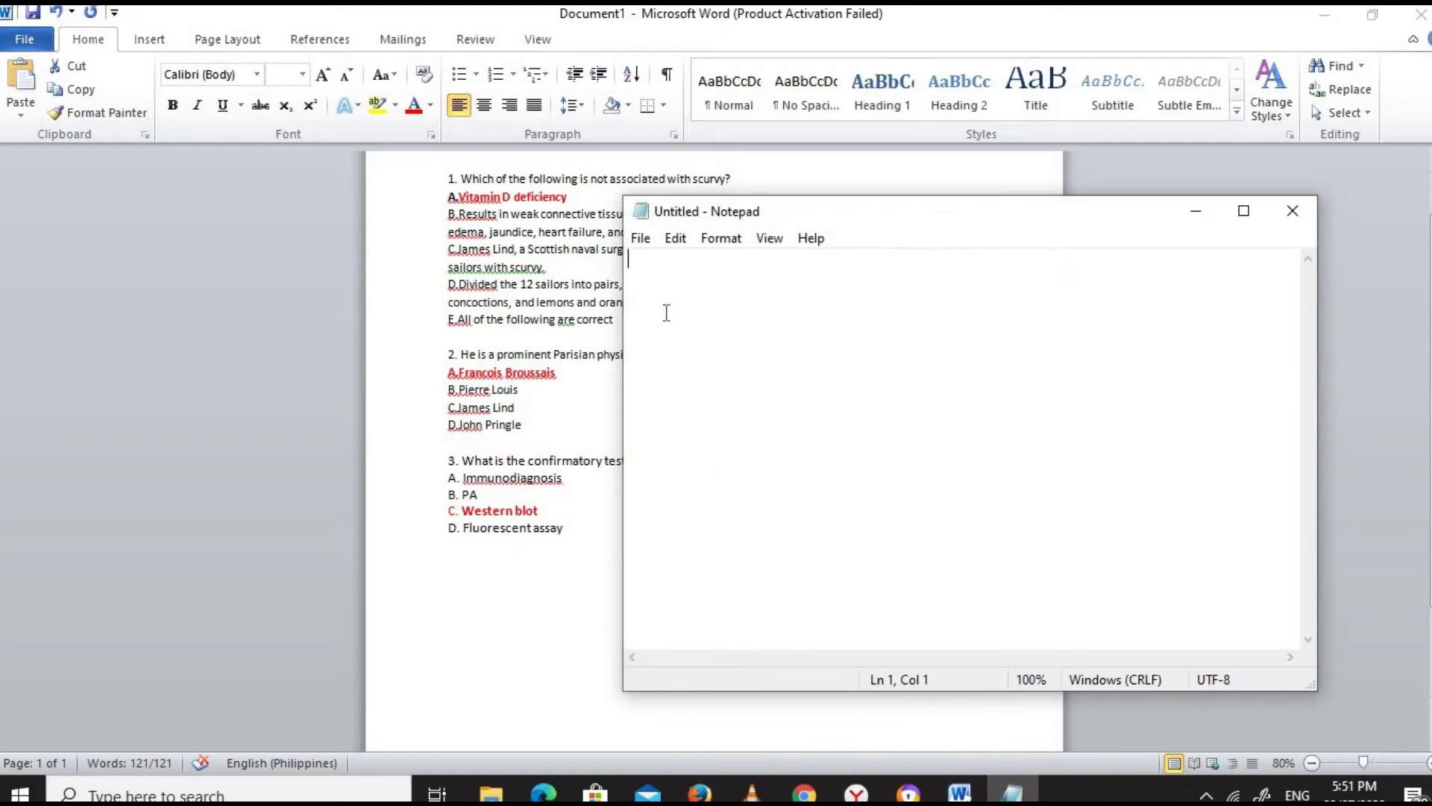
key("ctrl+v")
Step: Delete the 1., 2. and 3. numbering from the pasted questions
left_click(654, 257)
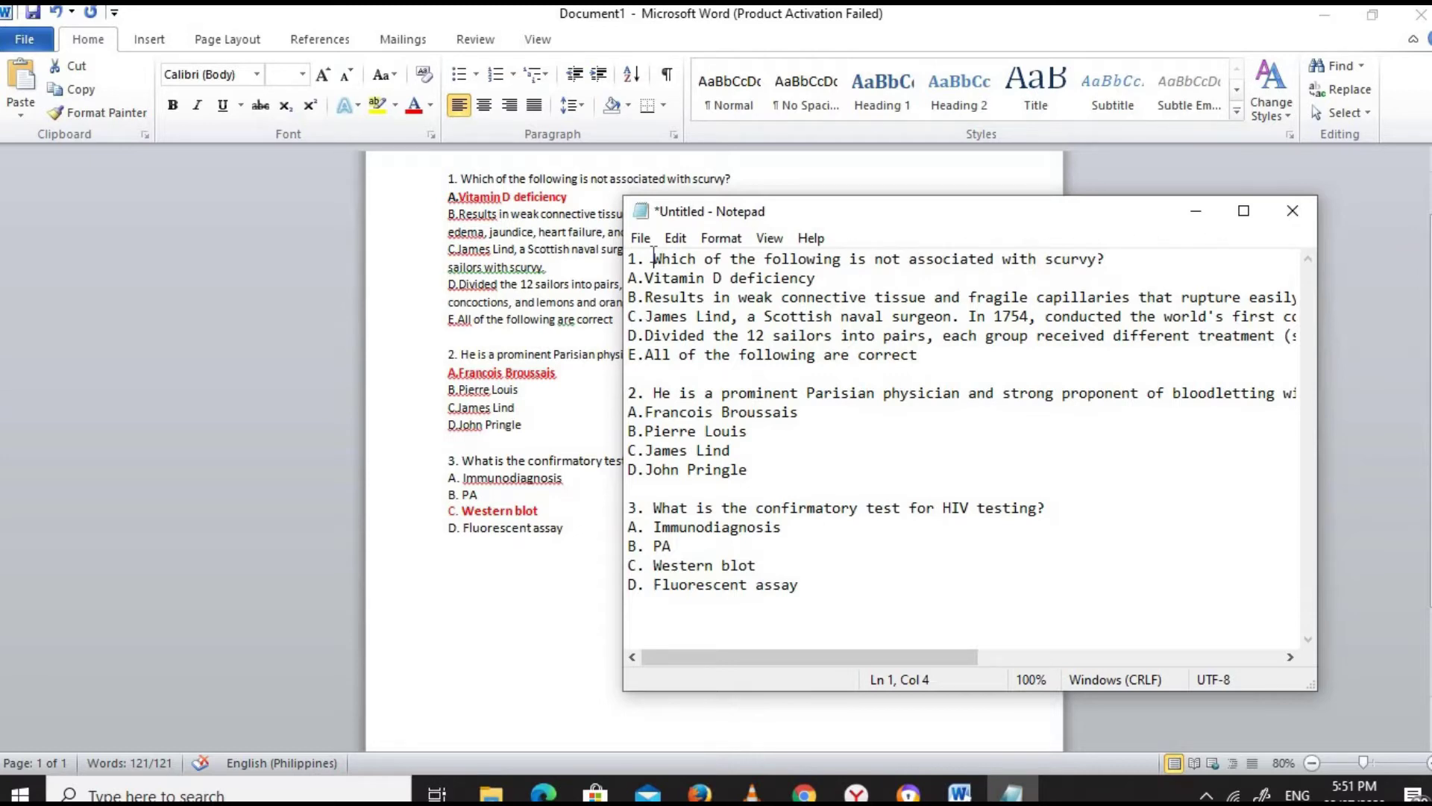
key("BackSpace")
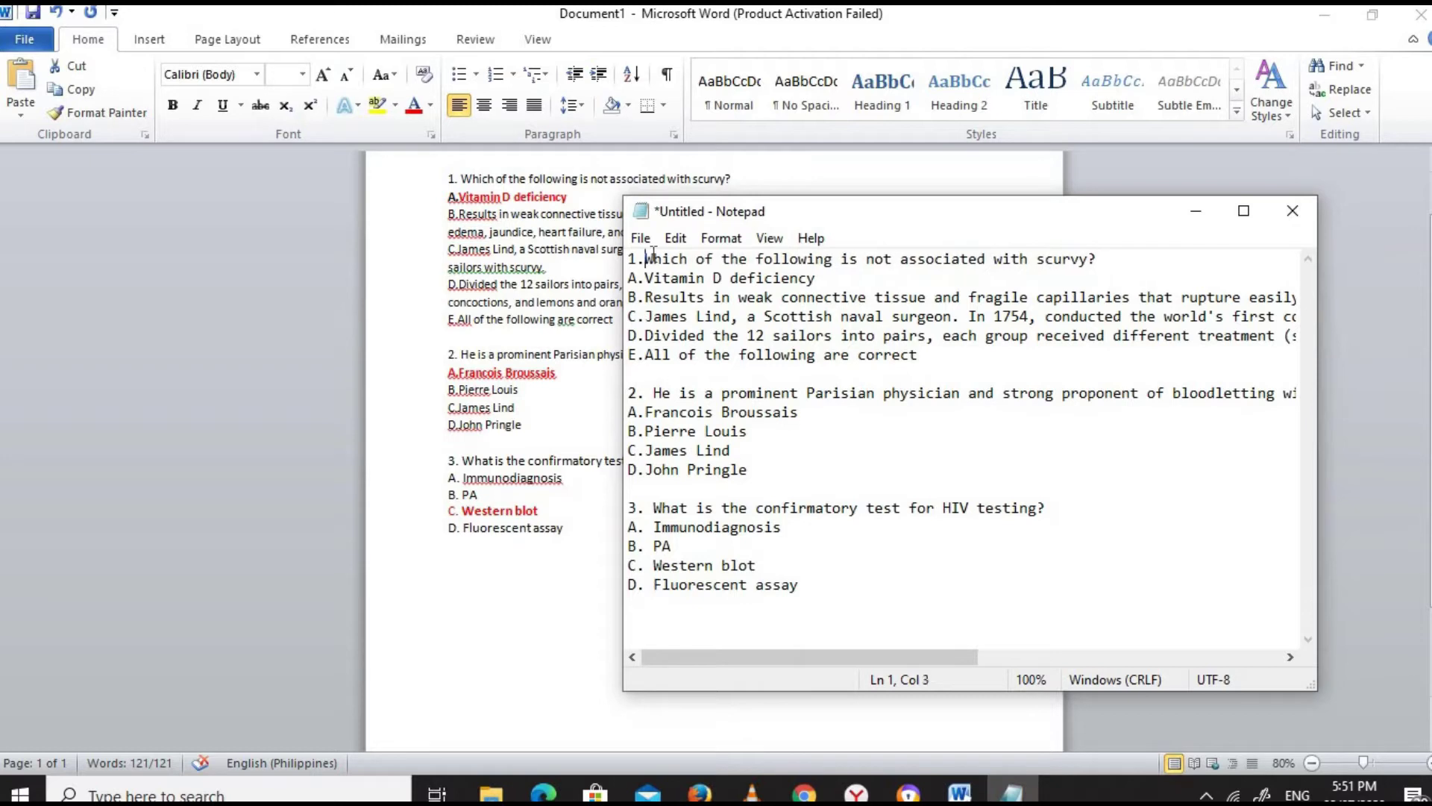
key("BackSpace")
key("BackSpace")
left_click(649, 393)
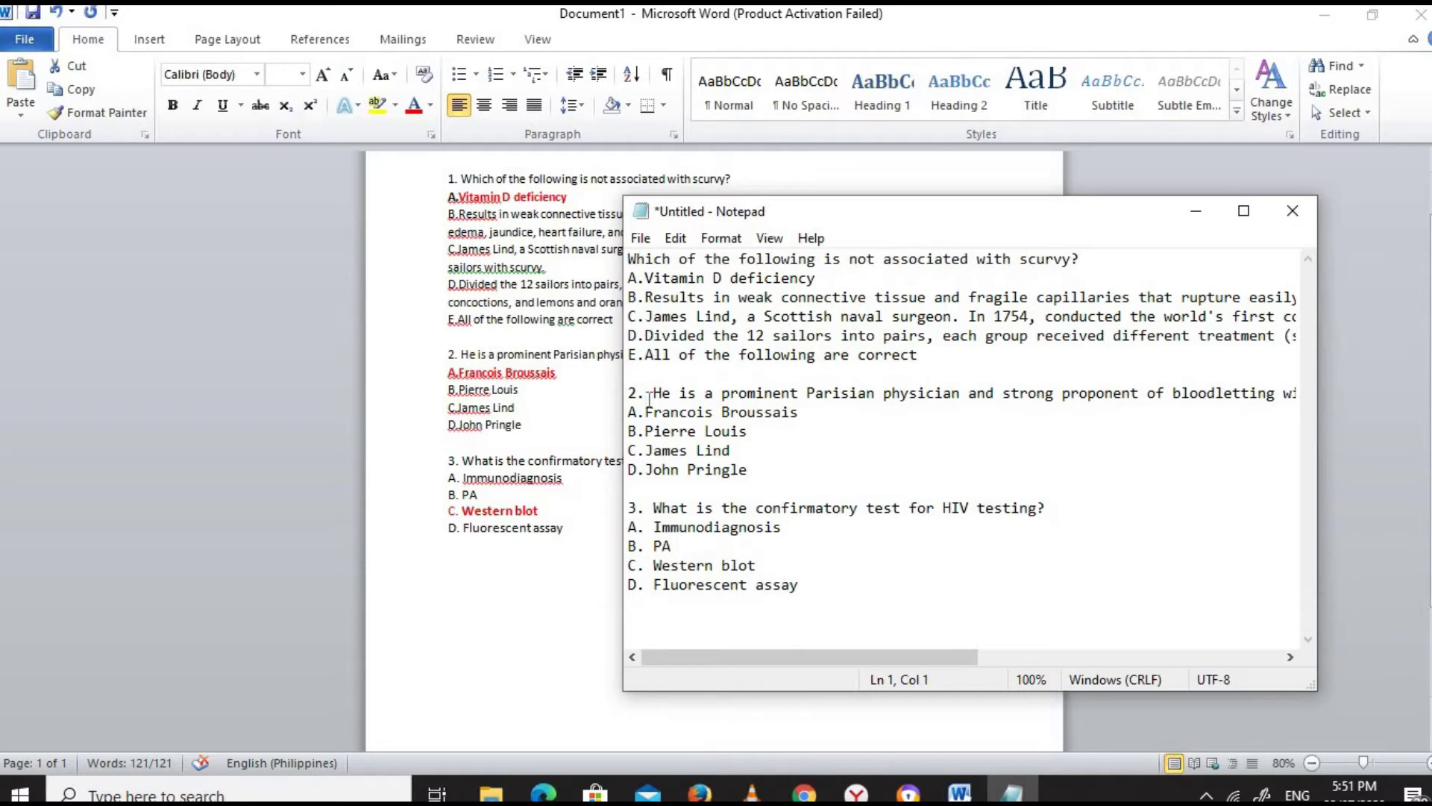
key("BackSpace")
key("BackSpace")
key("BackSpace")
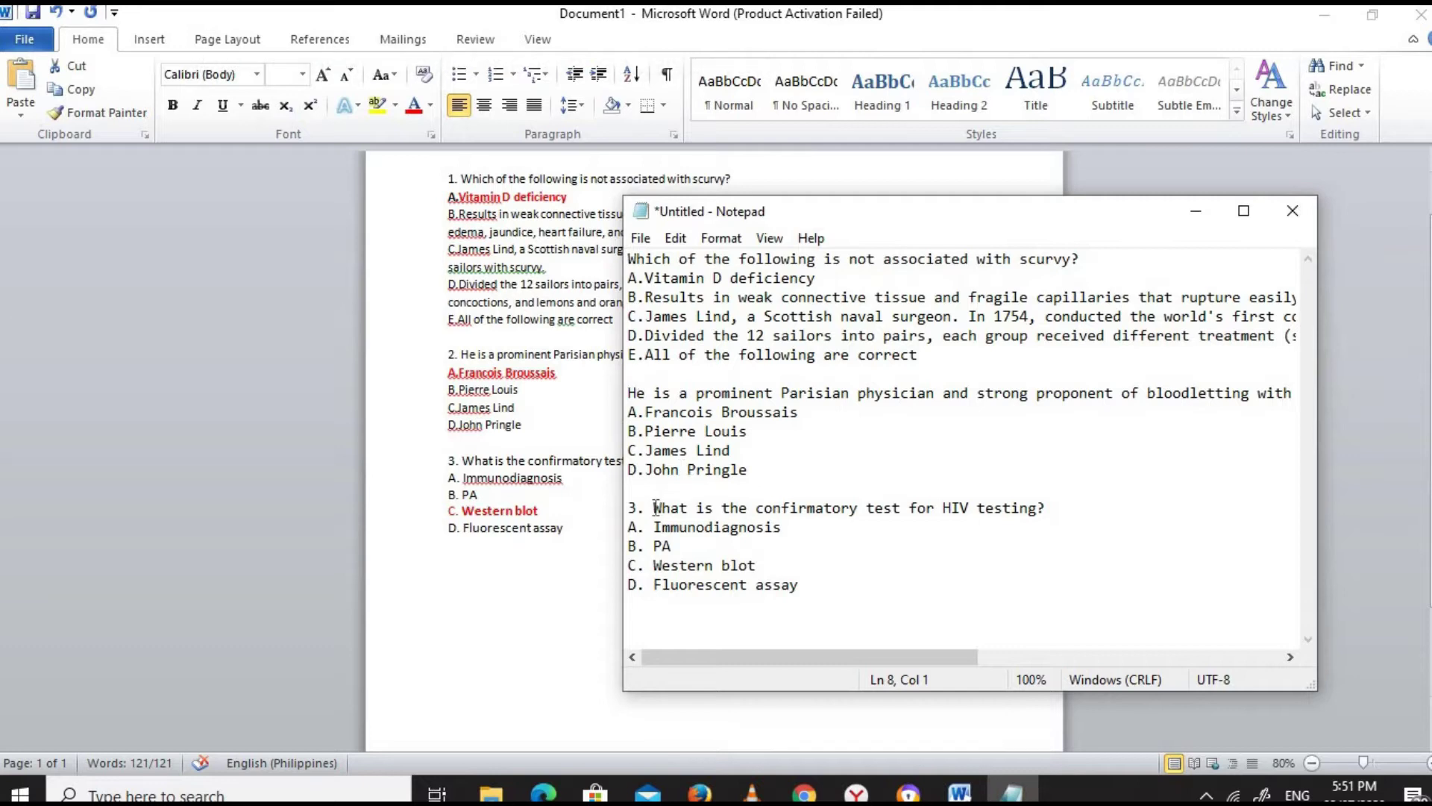
left_click(654, 508)
key("BackSpace")
key("BackSpace")
key("BackSpace")
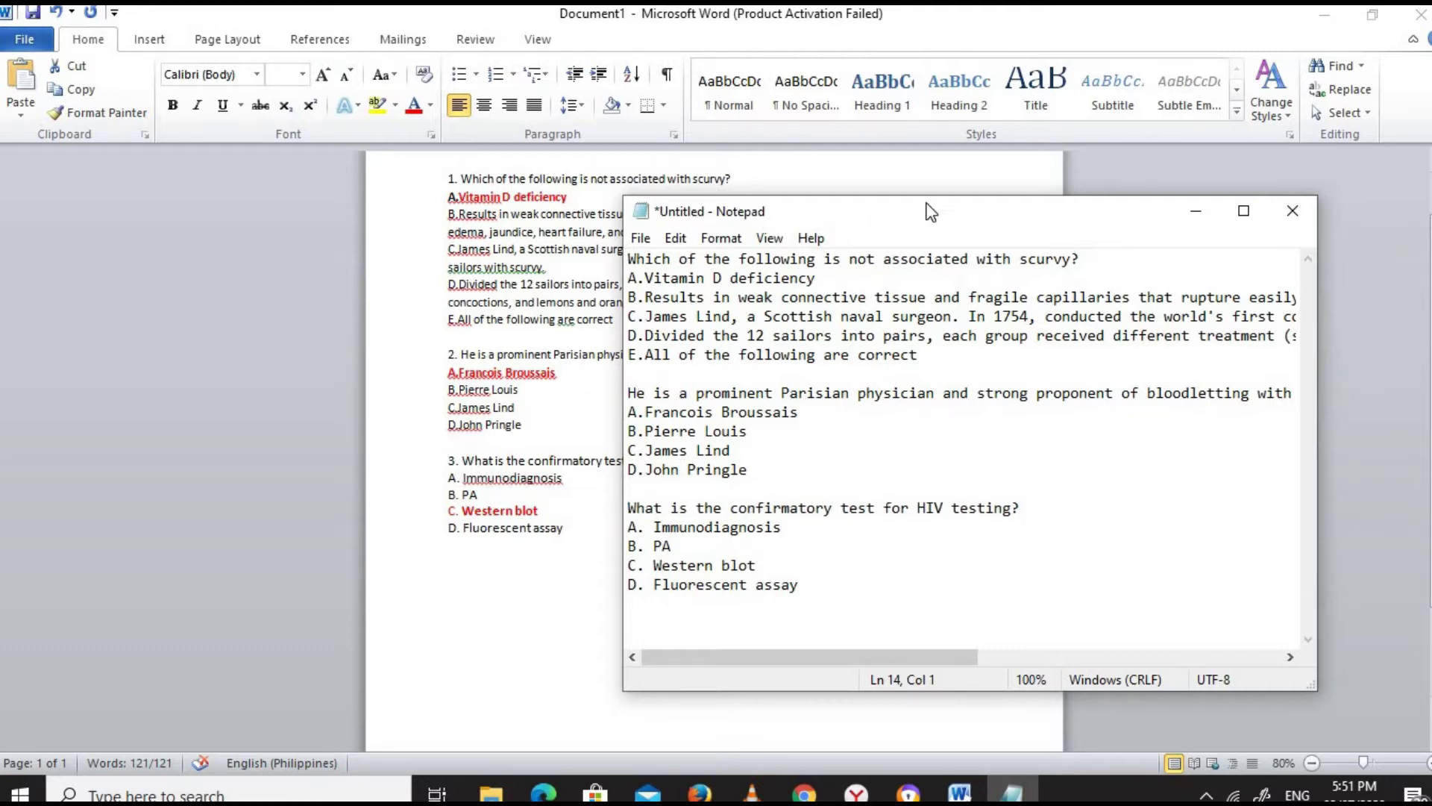
Step: Reposition the Notepad window beside Word and check the pasted question text
mouse_move(821, 208)
left_mouse_down()
mouse_move(1045, 177)
mouse_move(971, 168)
left_mouse_up()
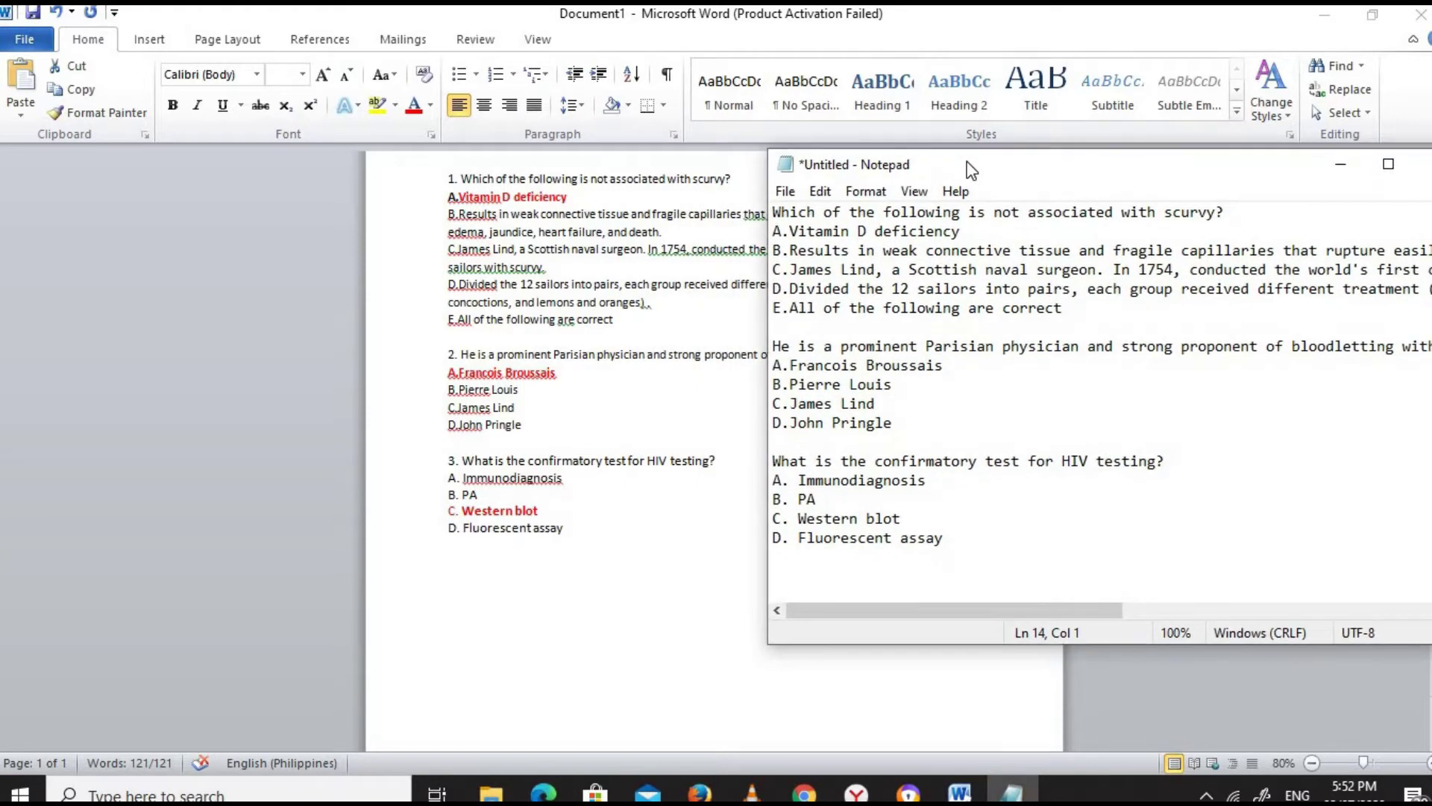
left_click_drag(970, 176, 949, 170)
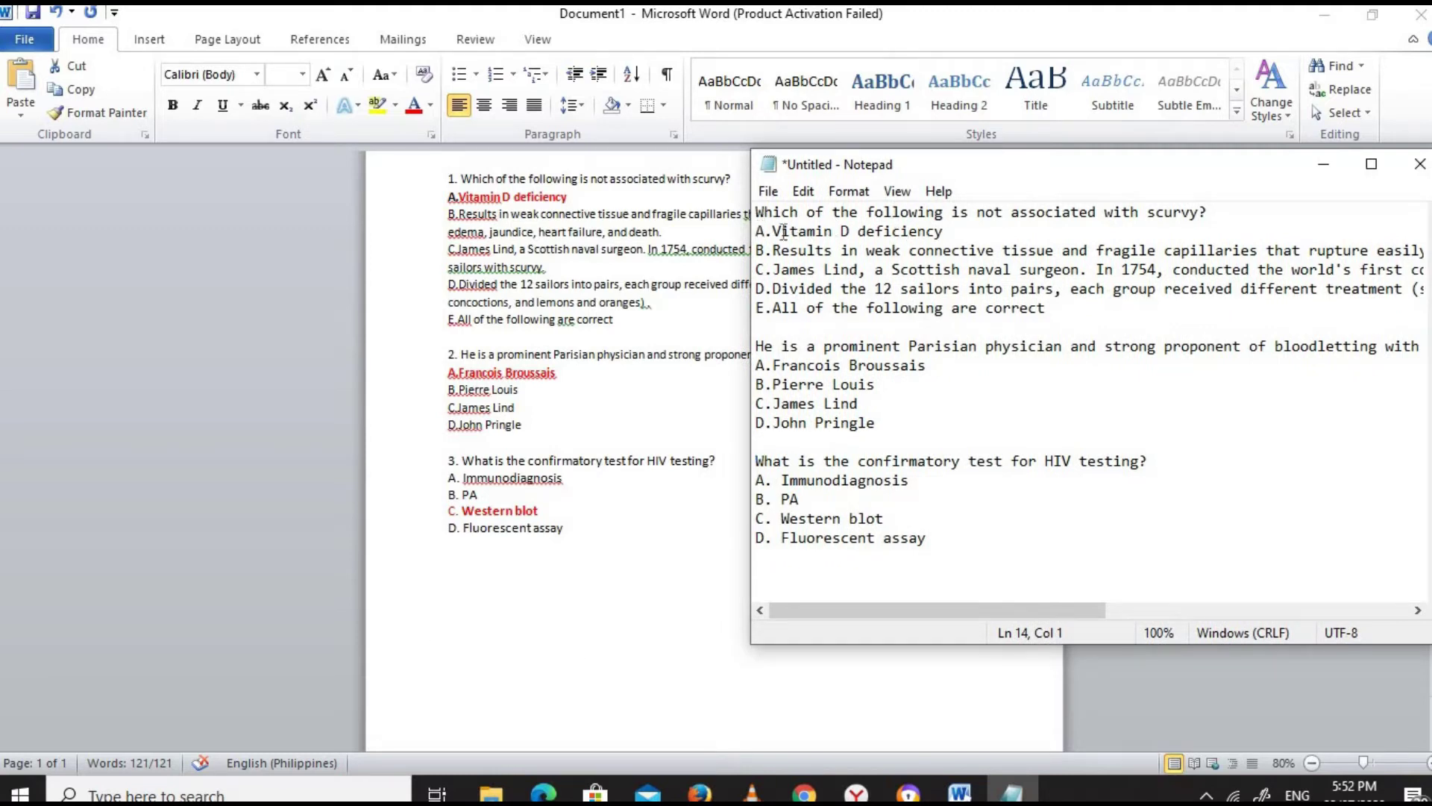
left_click_drag(757, 229, 1009, 573)
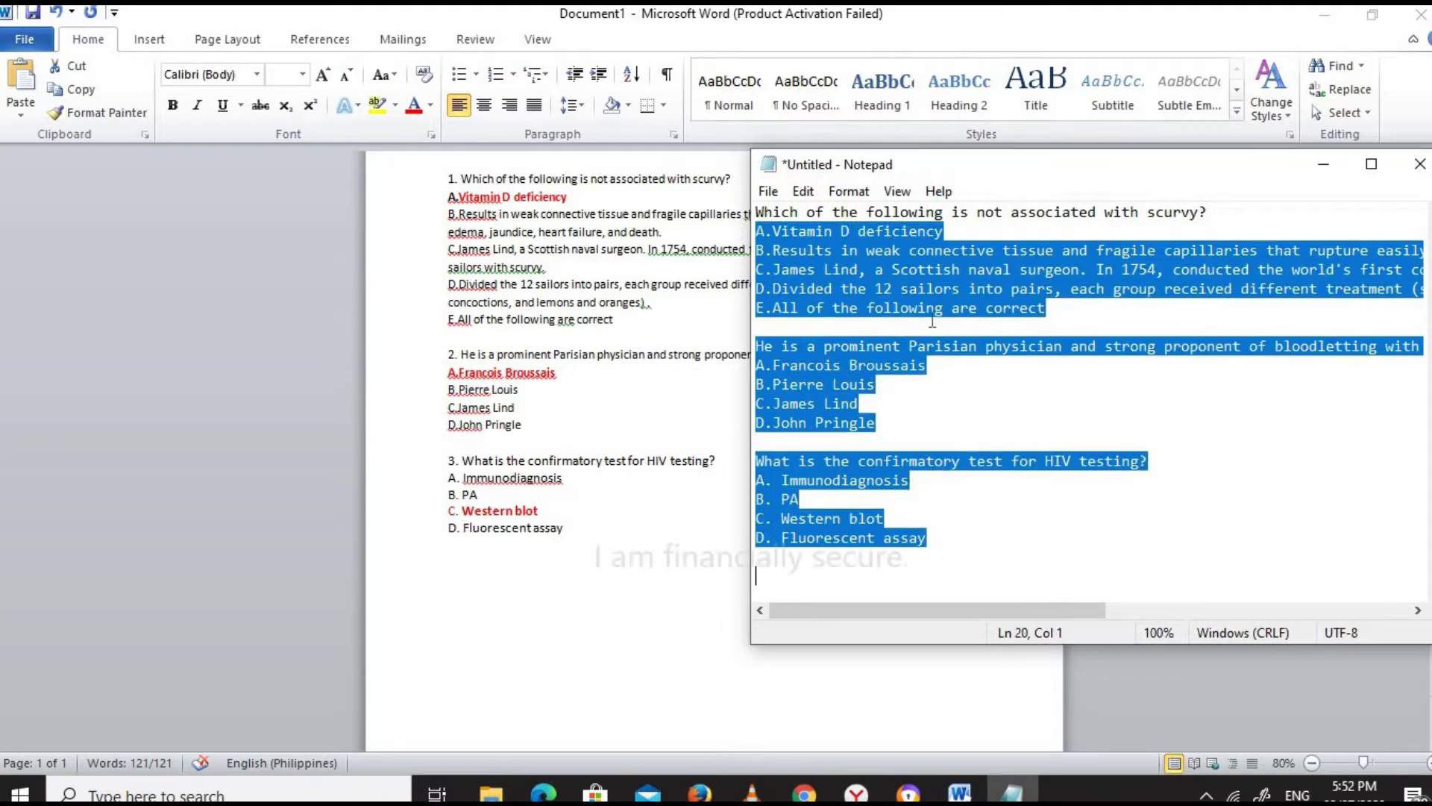
left_click(787, 326)
mouse_move(757, 211)
left_mouse_down()
mouse_move(858, 269)
mouse_move(757, 574)
left_mouse_up()
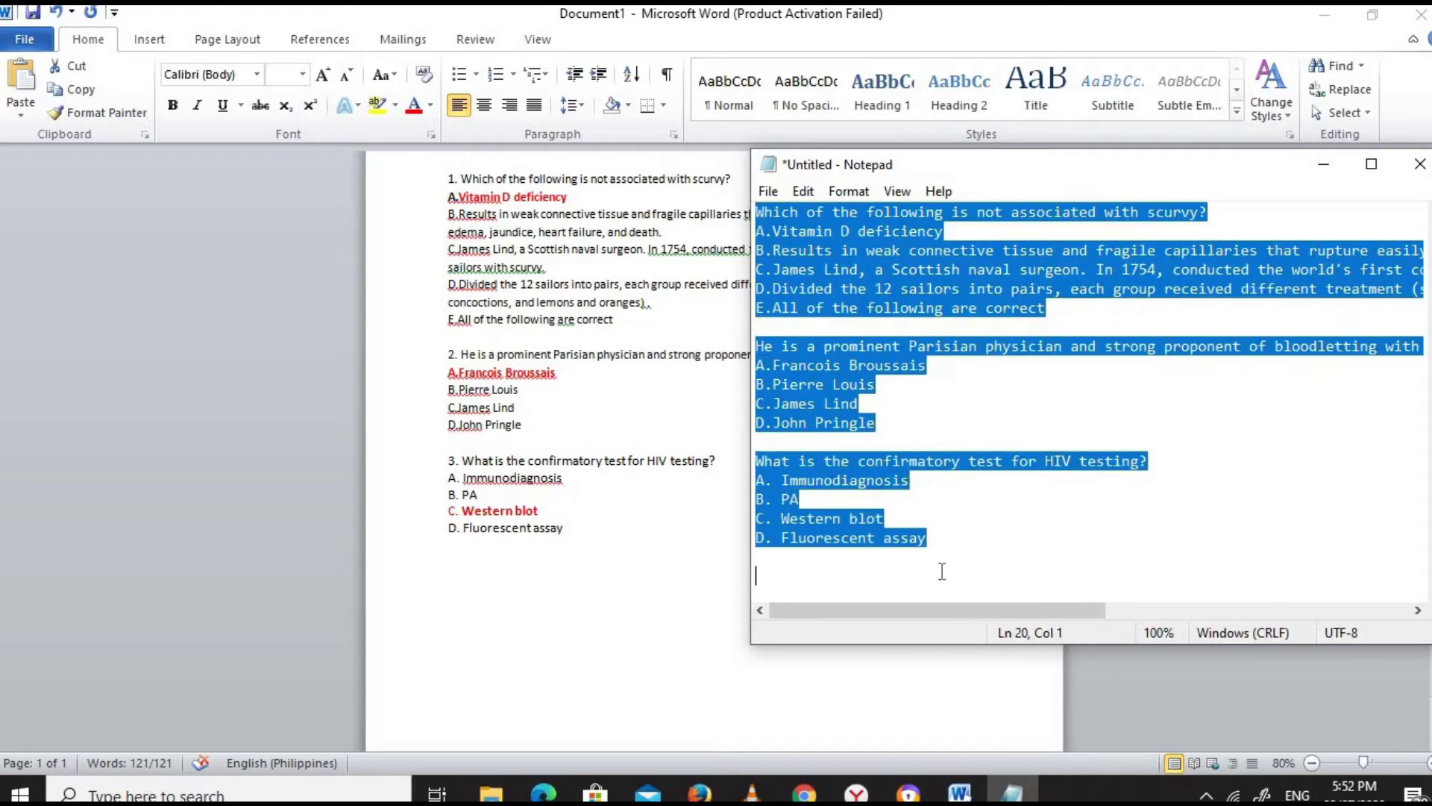
left_click(801, 499)
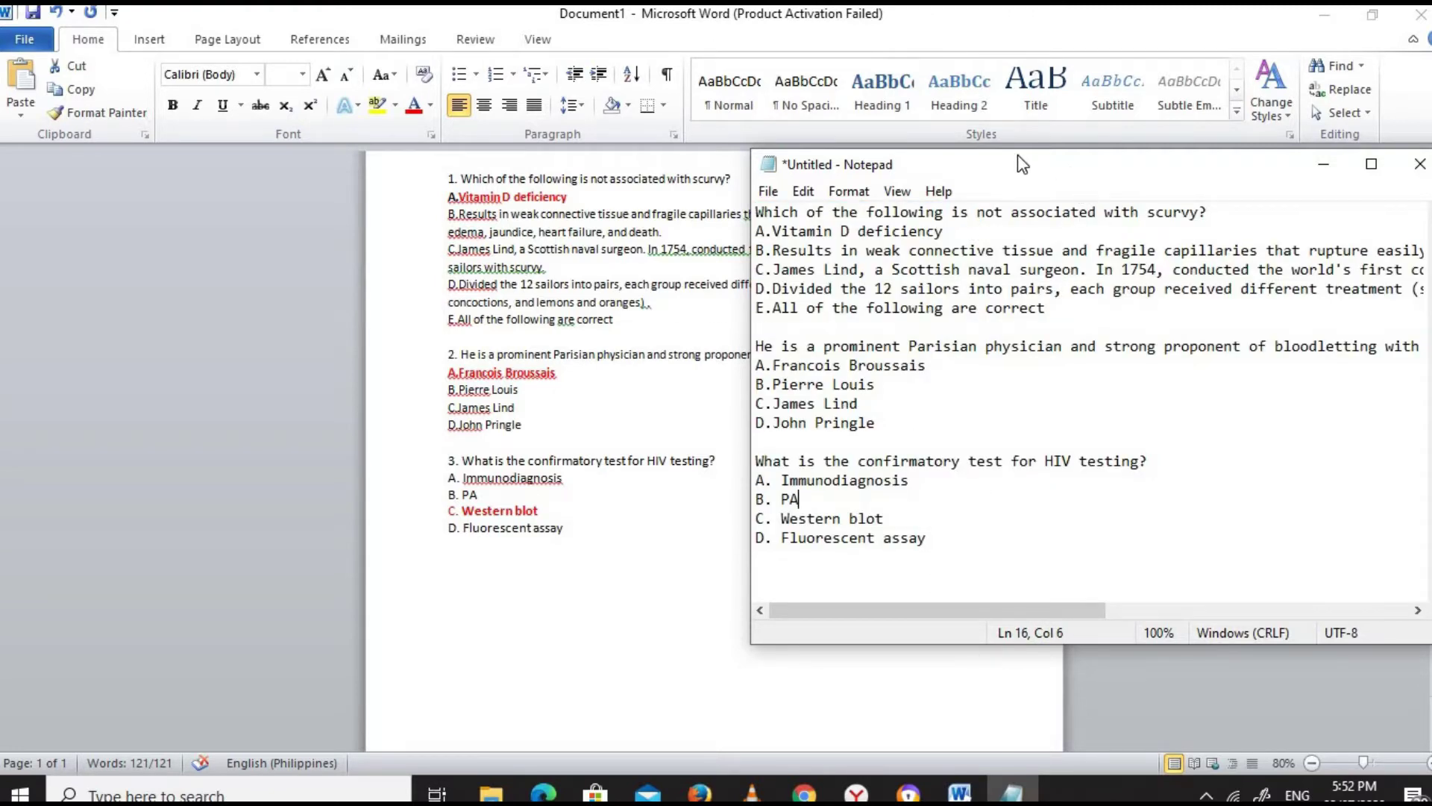
left_click_drag(1017, 154, 882, 134)
left_click(951, 296)
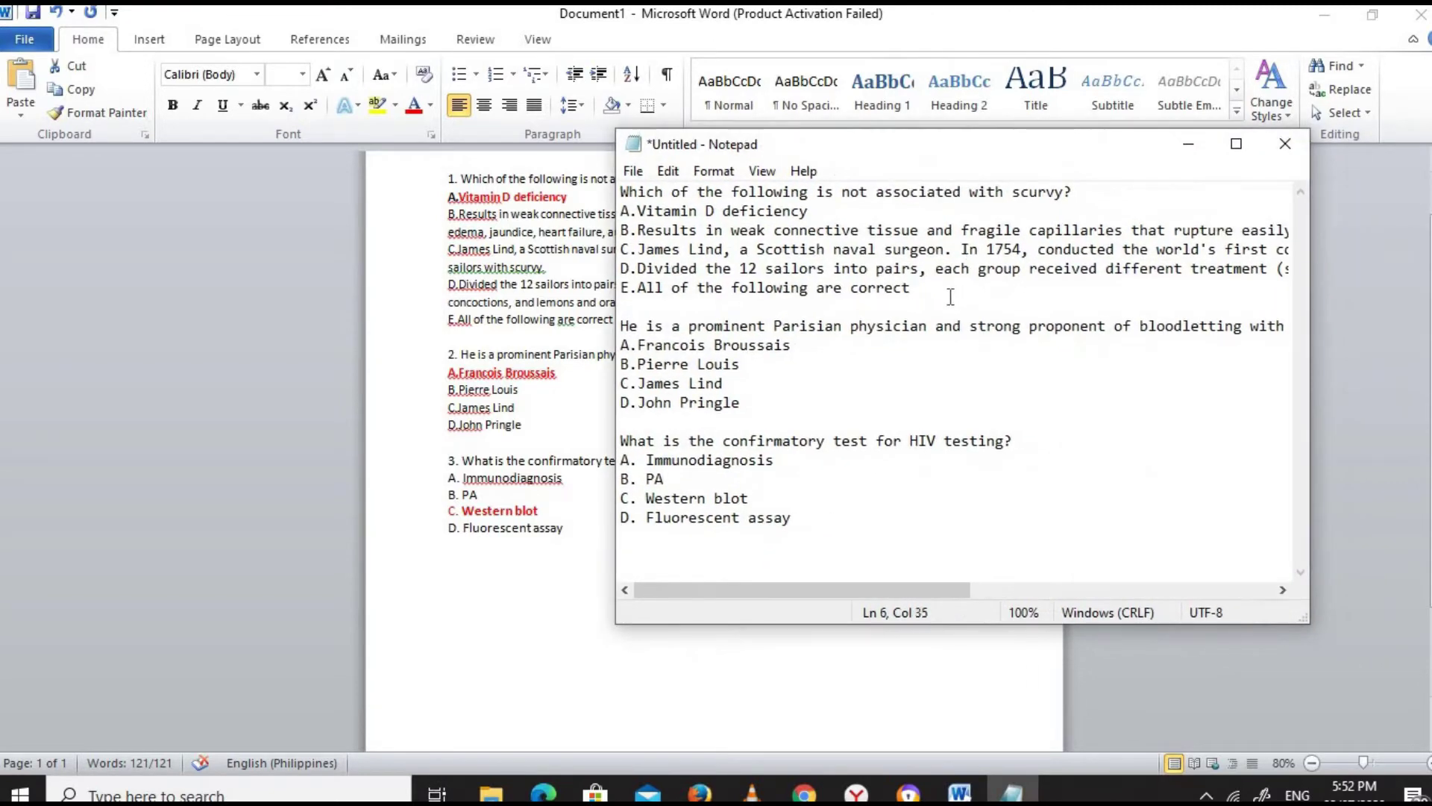
Step: Add answer lines ANSWER:A, ANSWER:A and ANSWER:C under the three questions' choices
key("Return")
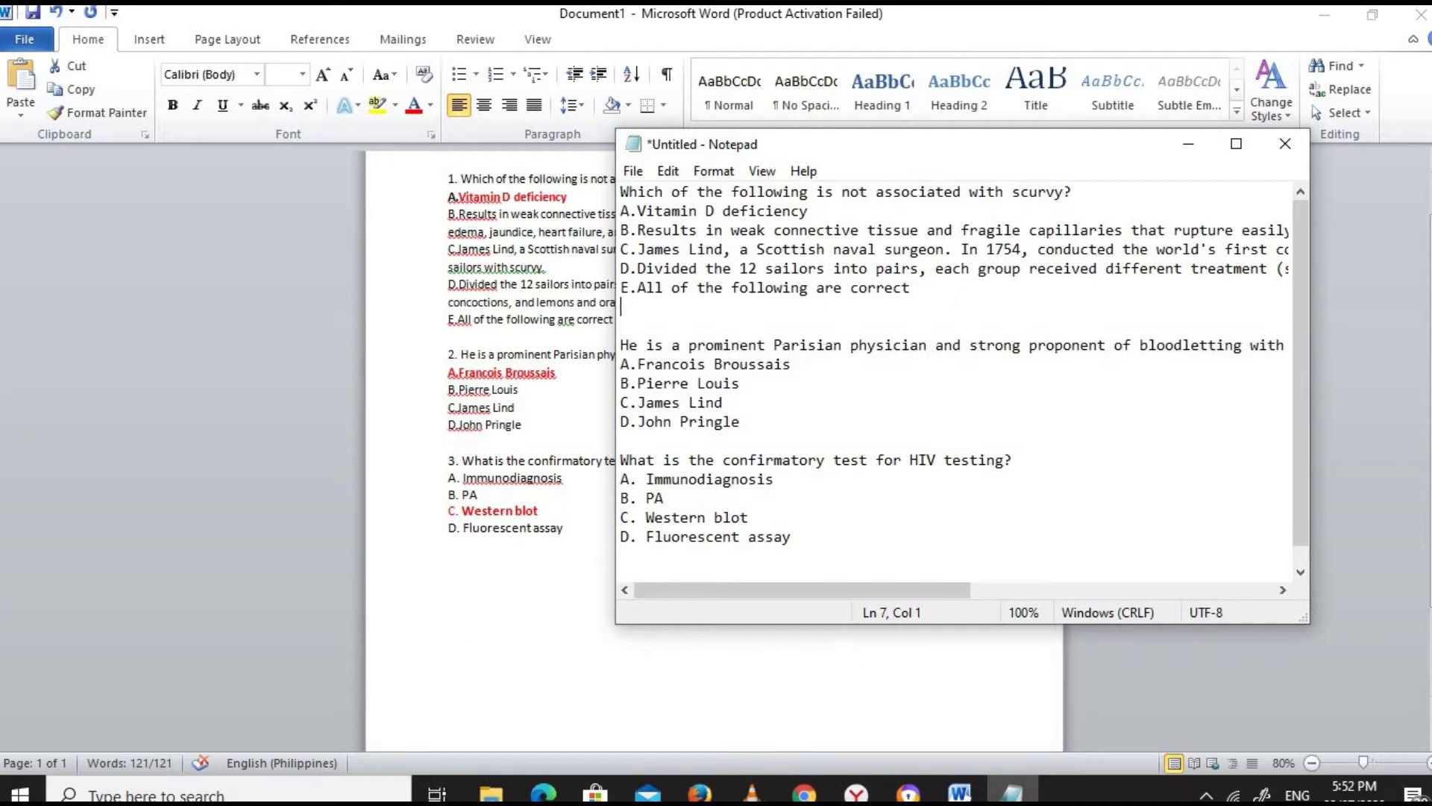
type("A")
type("NSWER")
type(":")
type("A")
left_click(792, 420)
key("Return")
type("A")
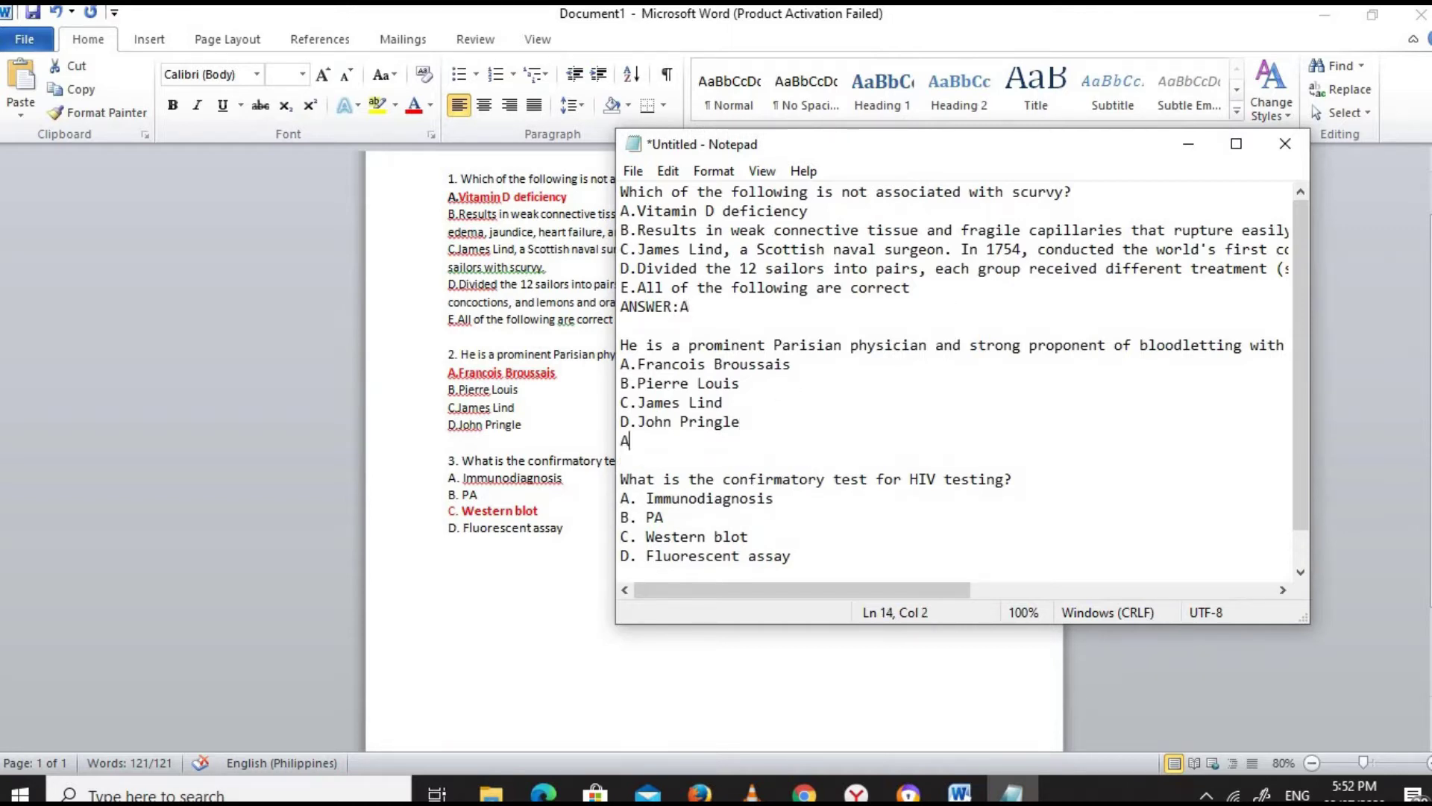
type("NSWER:A")
left_click(808, 553)
key("Return")
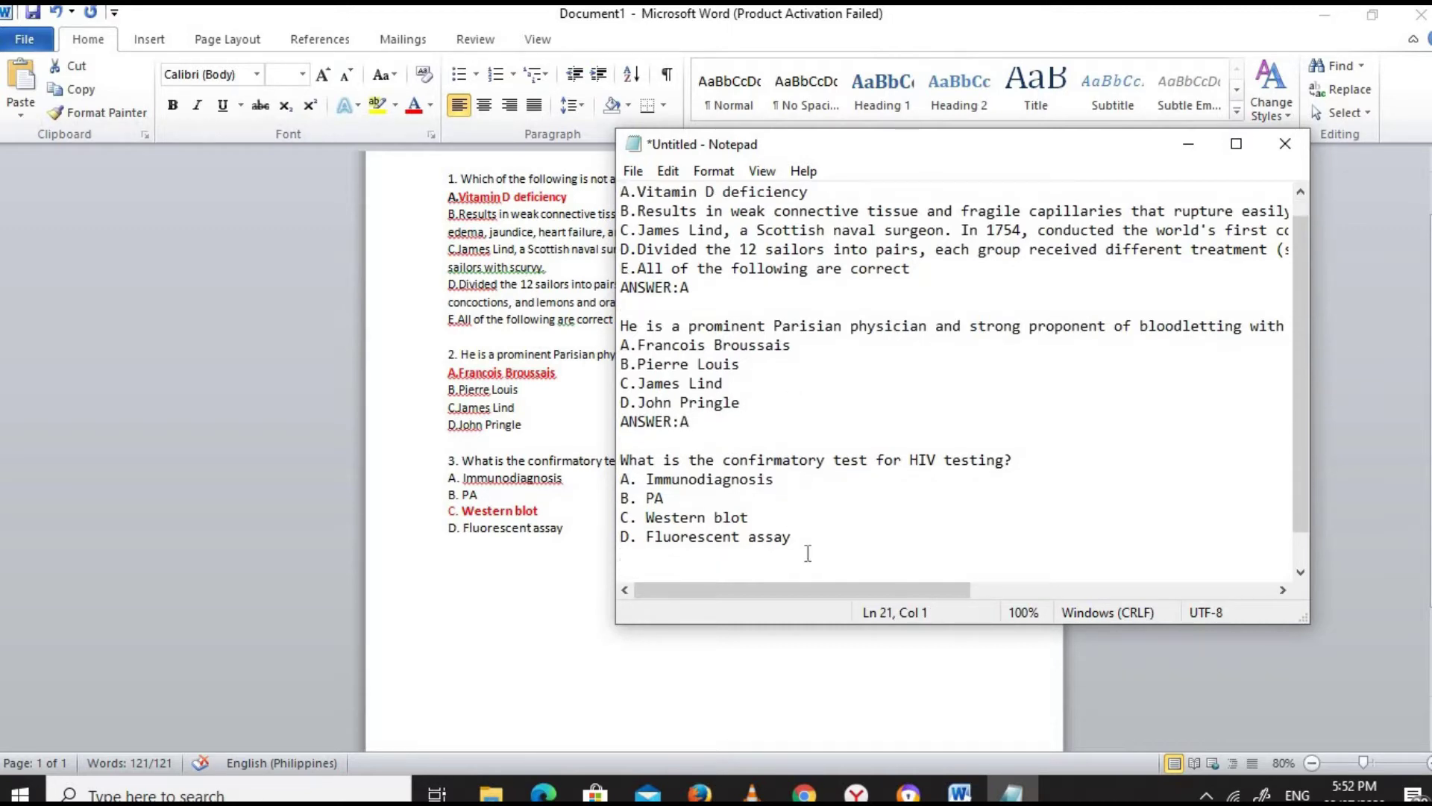
type("ANSWER")
type(":C")
Step: Save the note as MIDTERM EXAM in Desktop > CPH > MIDTERM EXAM > MIDTERM EXAM
key("ctrl+s")
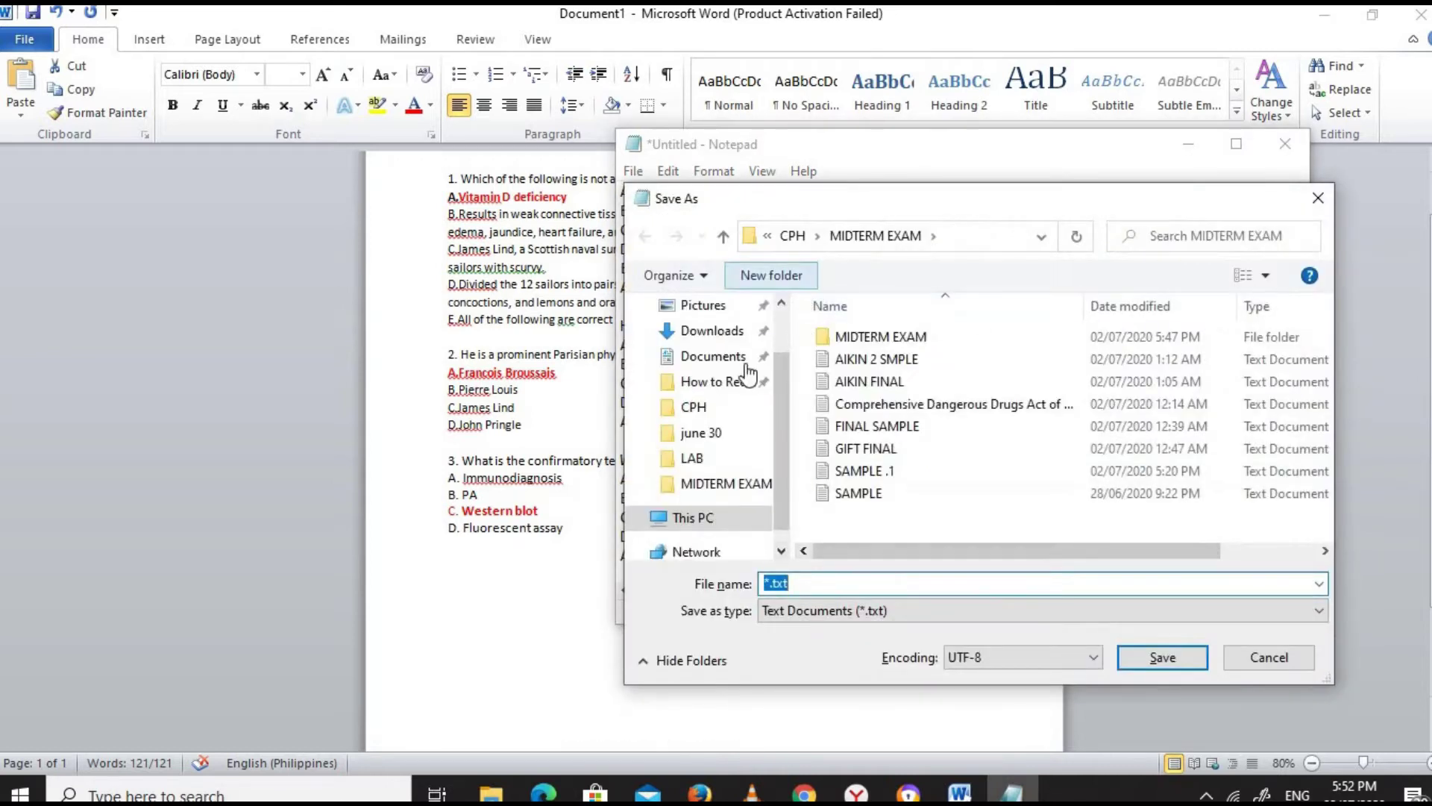
scroll(746, 358, "up", 2)
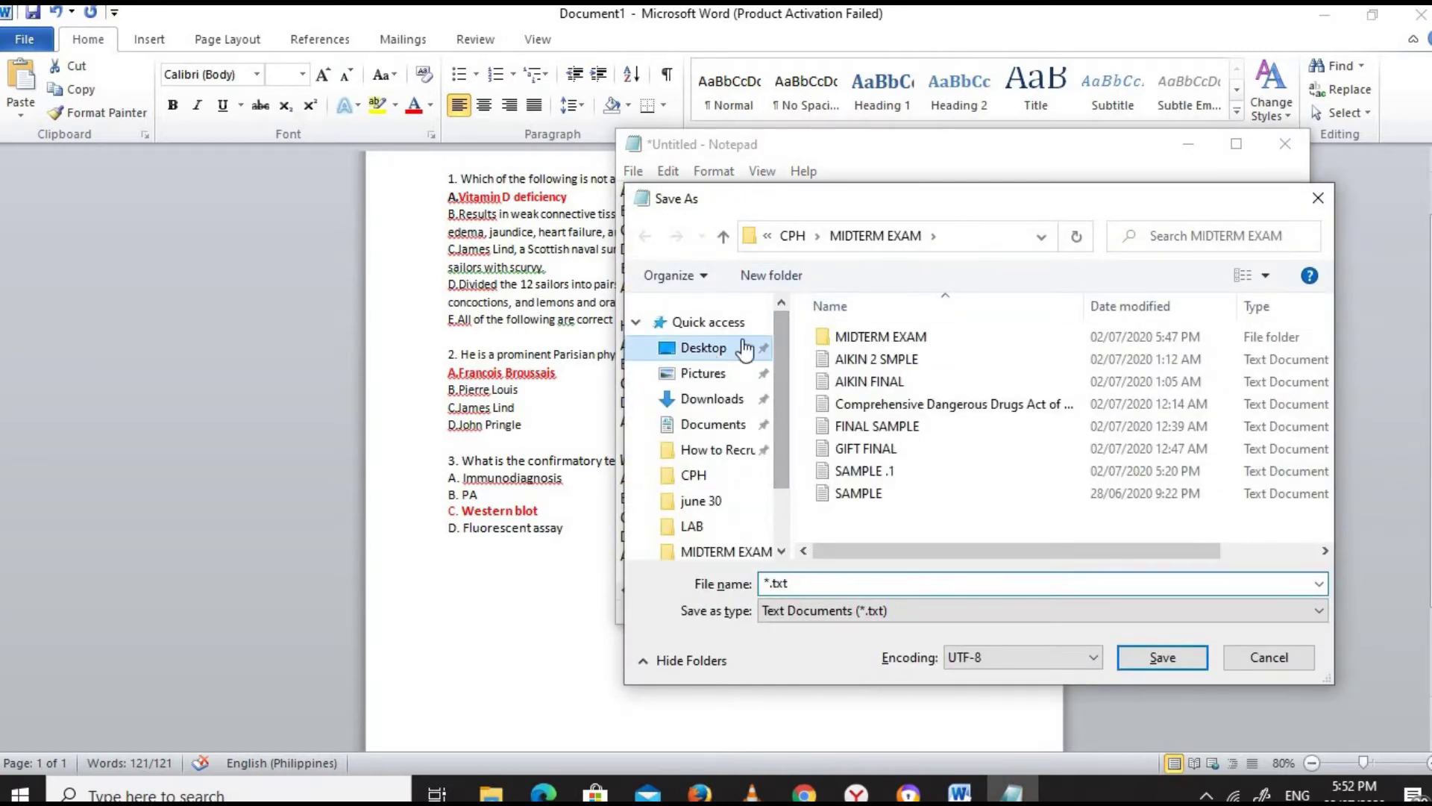
left_click(745, 348)
double_click(887, 337)
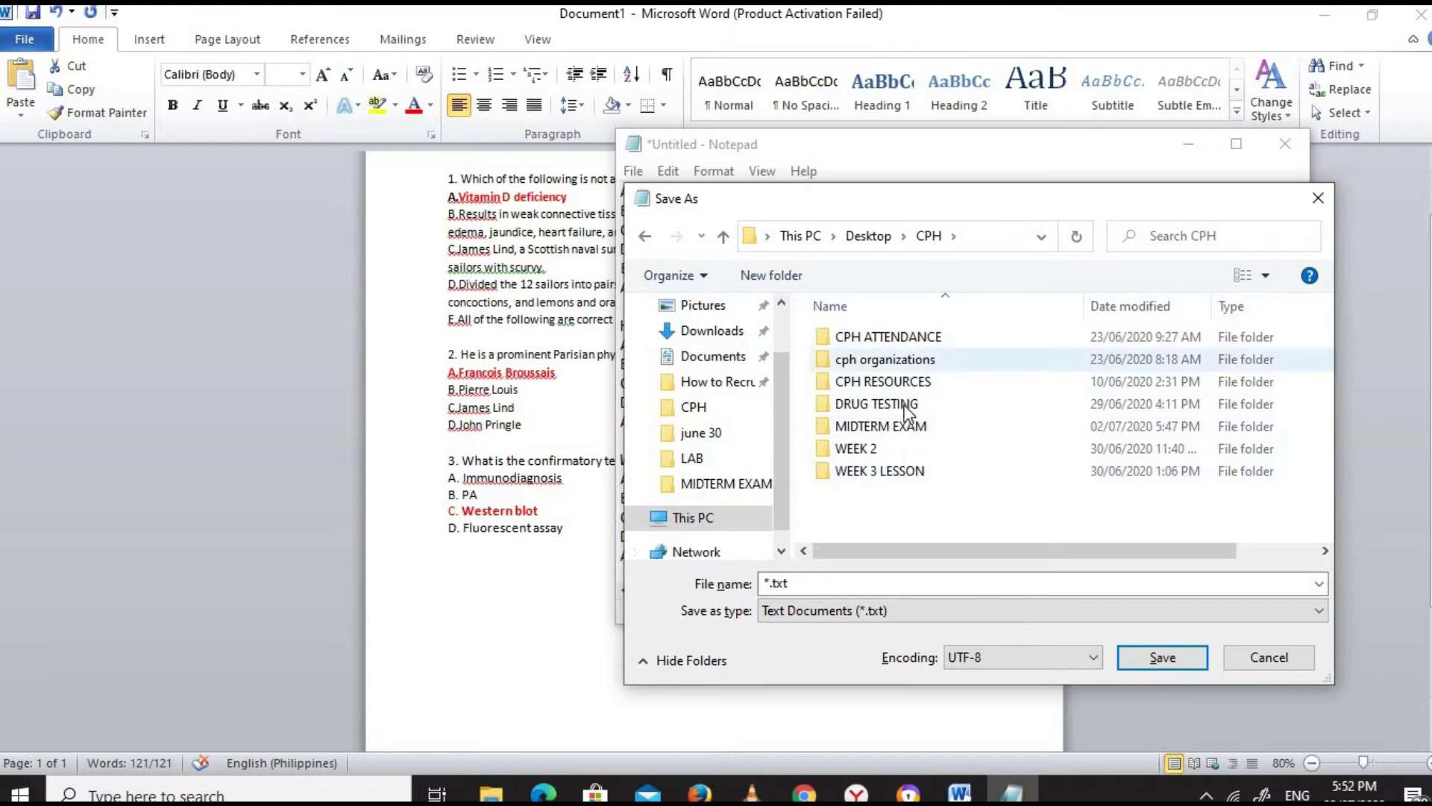
double_click(907, 426)
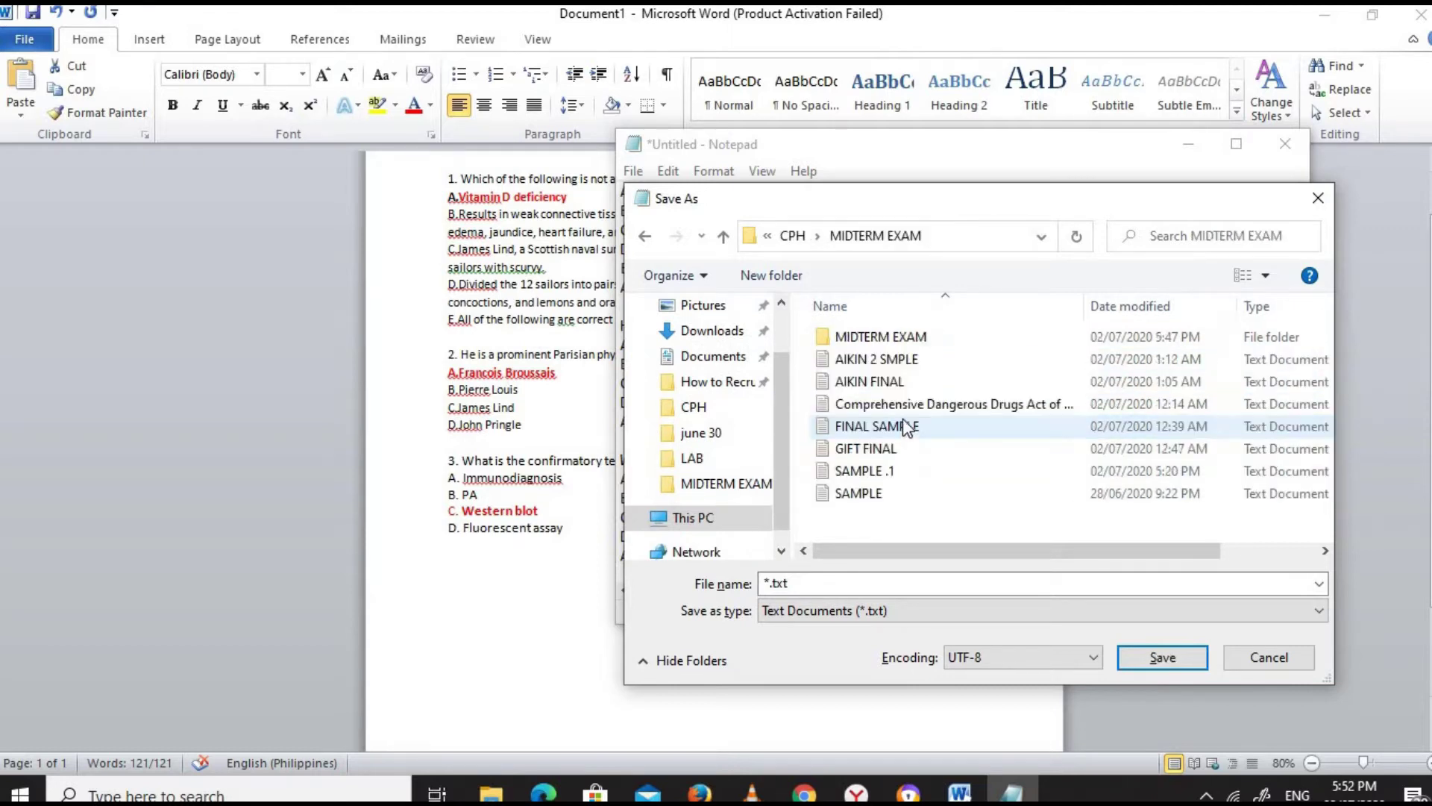
double_click(879, 341)
left_click(875, 583)
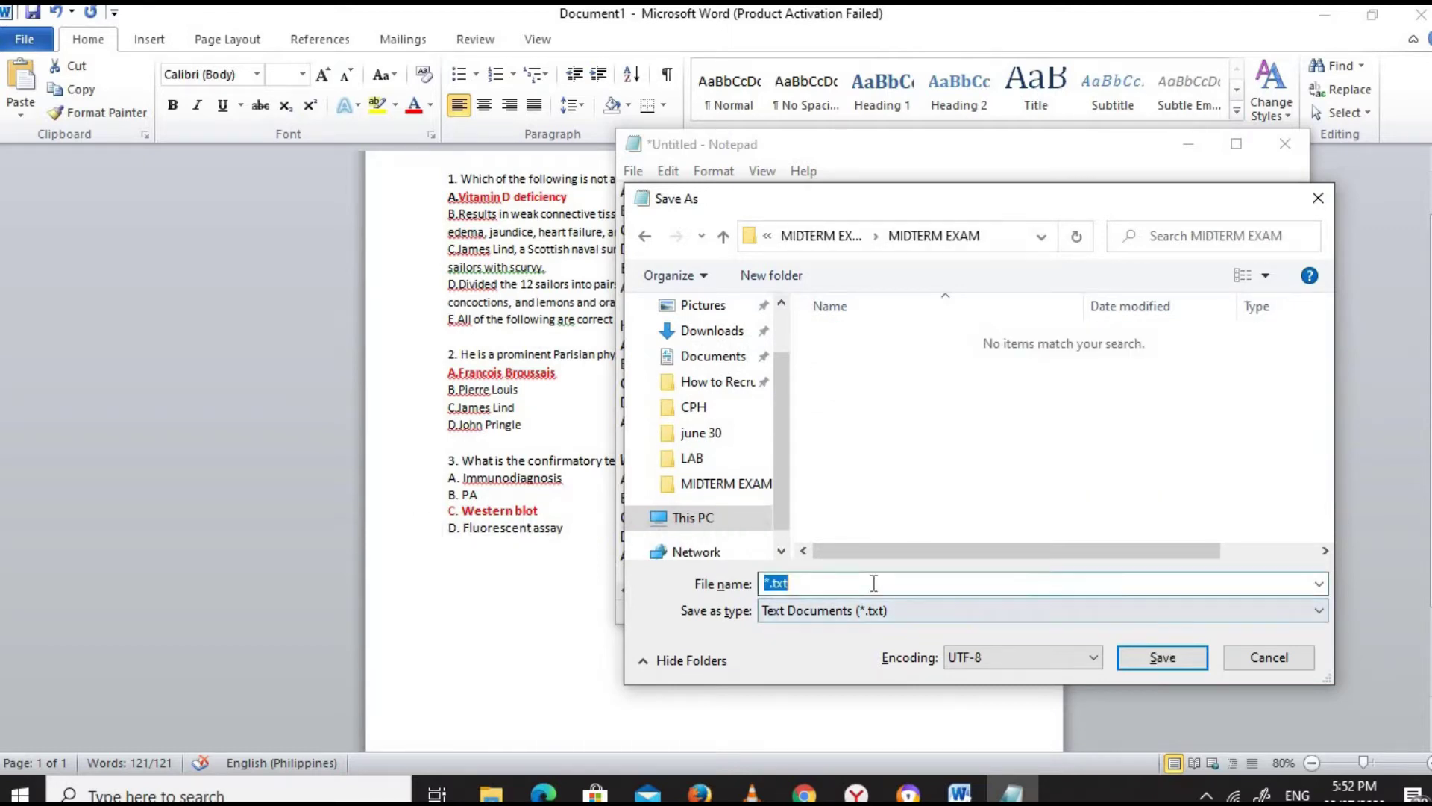
type("MIDTE")
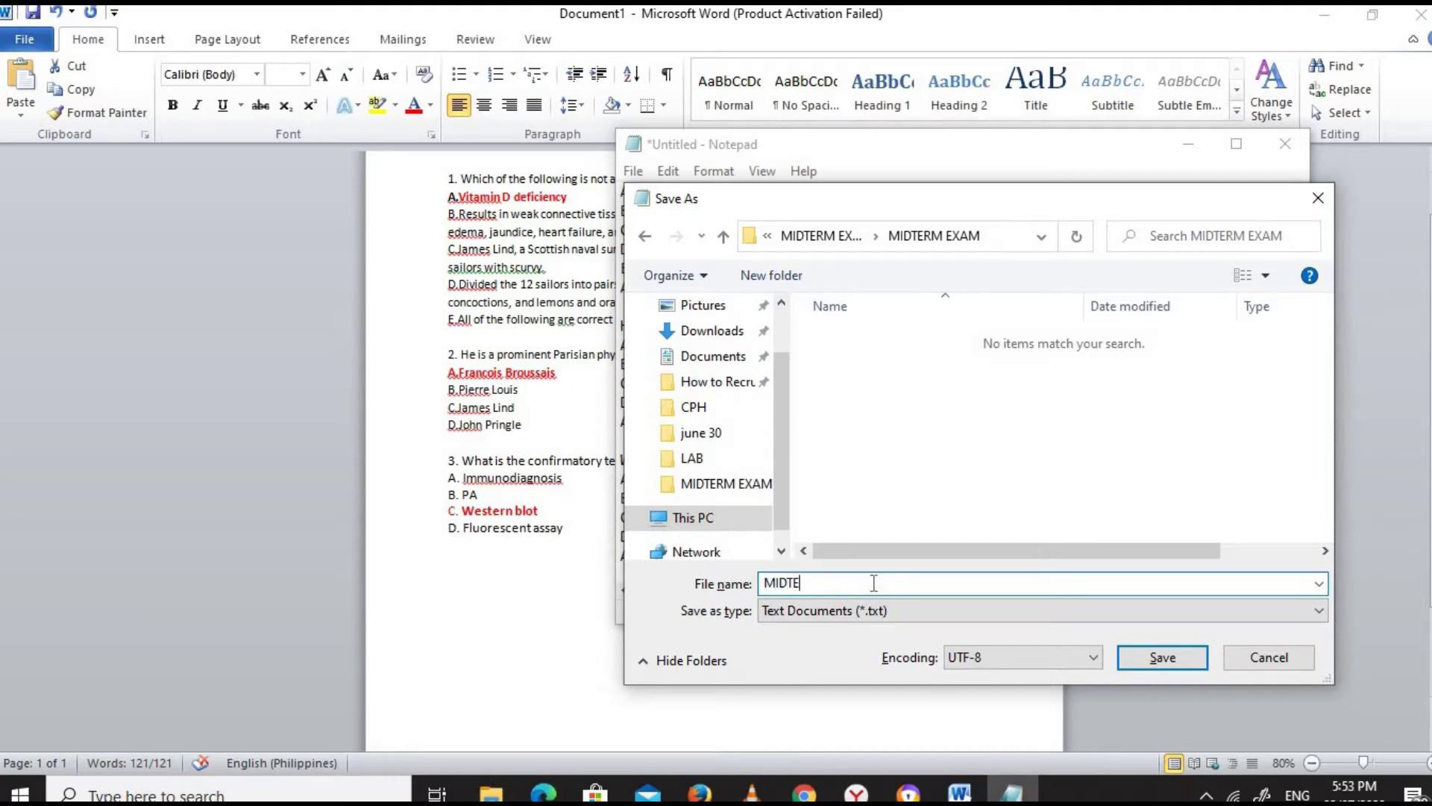
type("RM EXAM")
left_click(1173, 665)
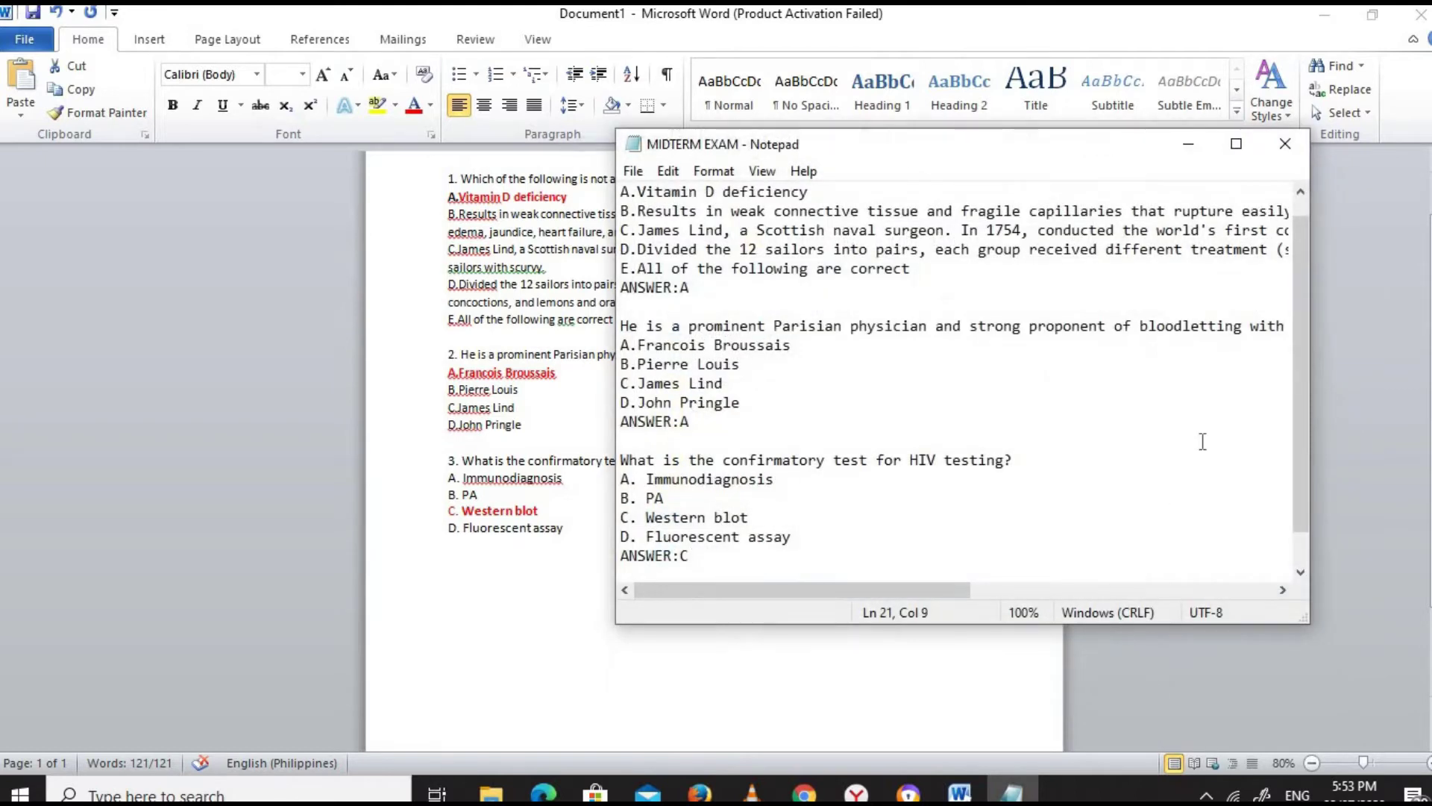
Step: Switch to Edge and open ORGANIC CHEMISTRY from the Dashboard's Recently accessed courses
left_click(543, 792)
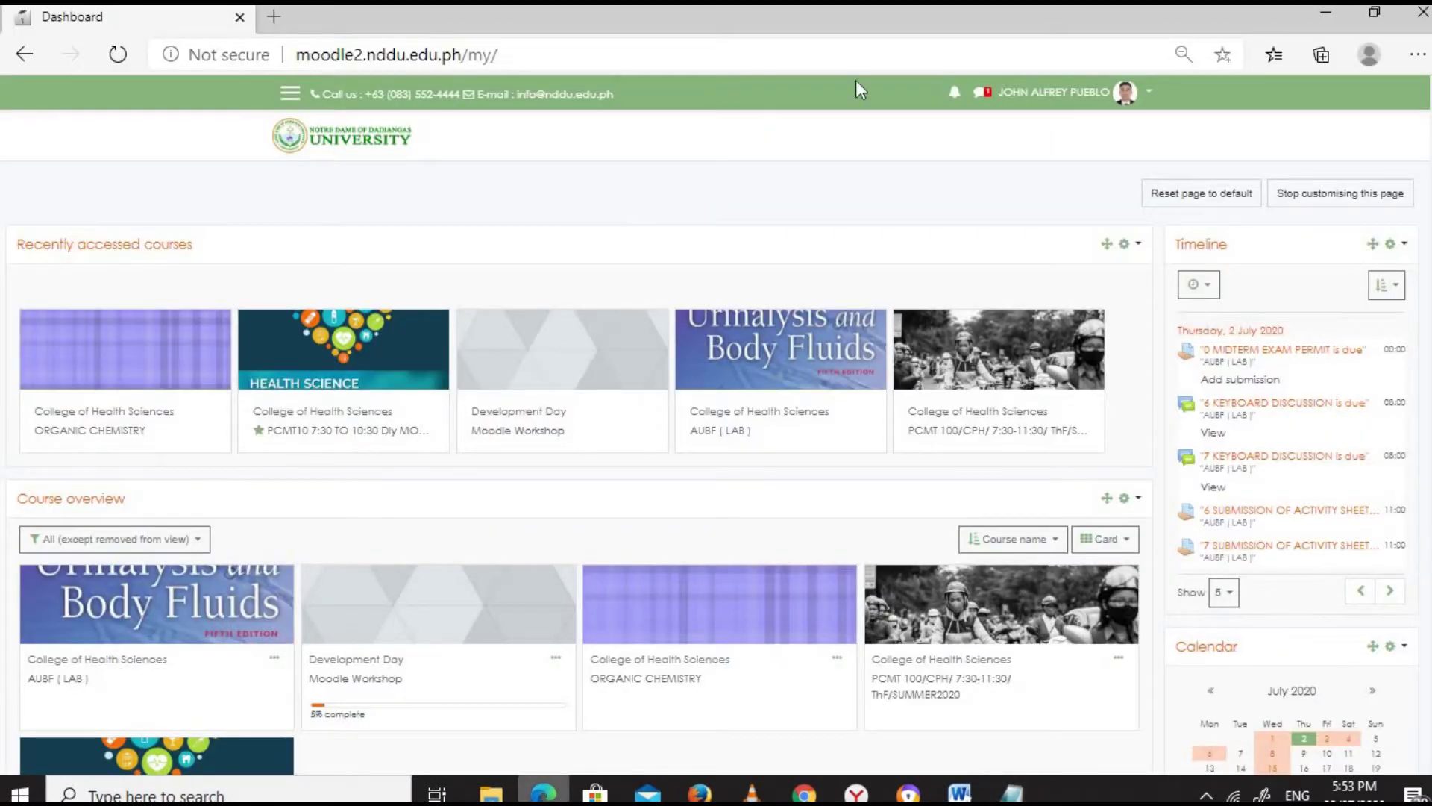
scroll(837, 304, "down", 5)
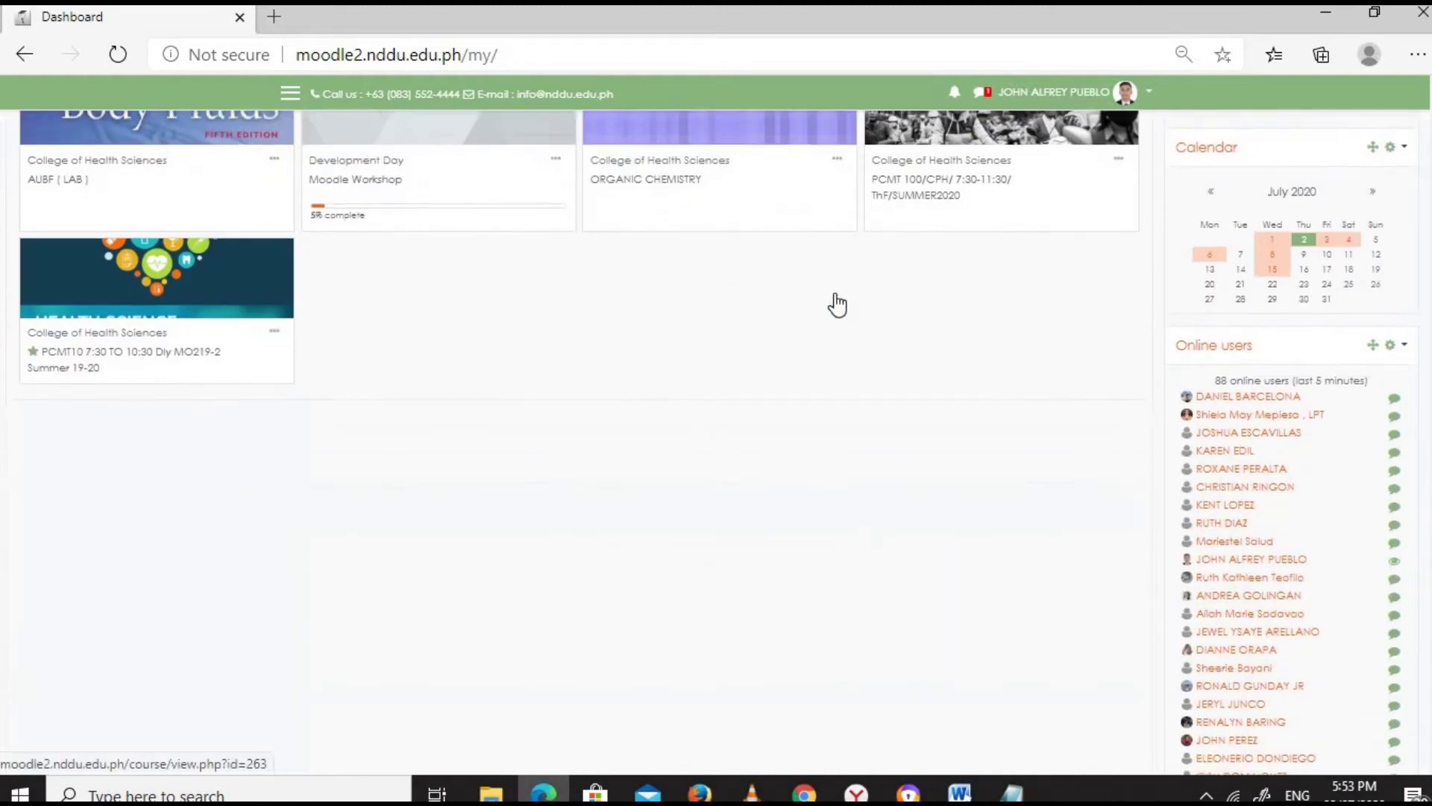
scroll(837, 303, "up", 5)
scroll(665, 337, "down", 5)
scroll(683, 340, "up", 3)
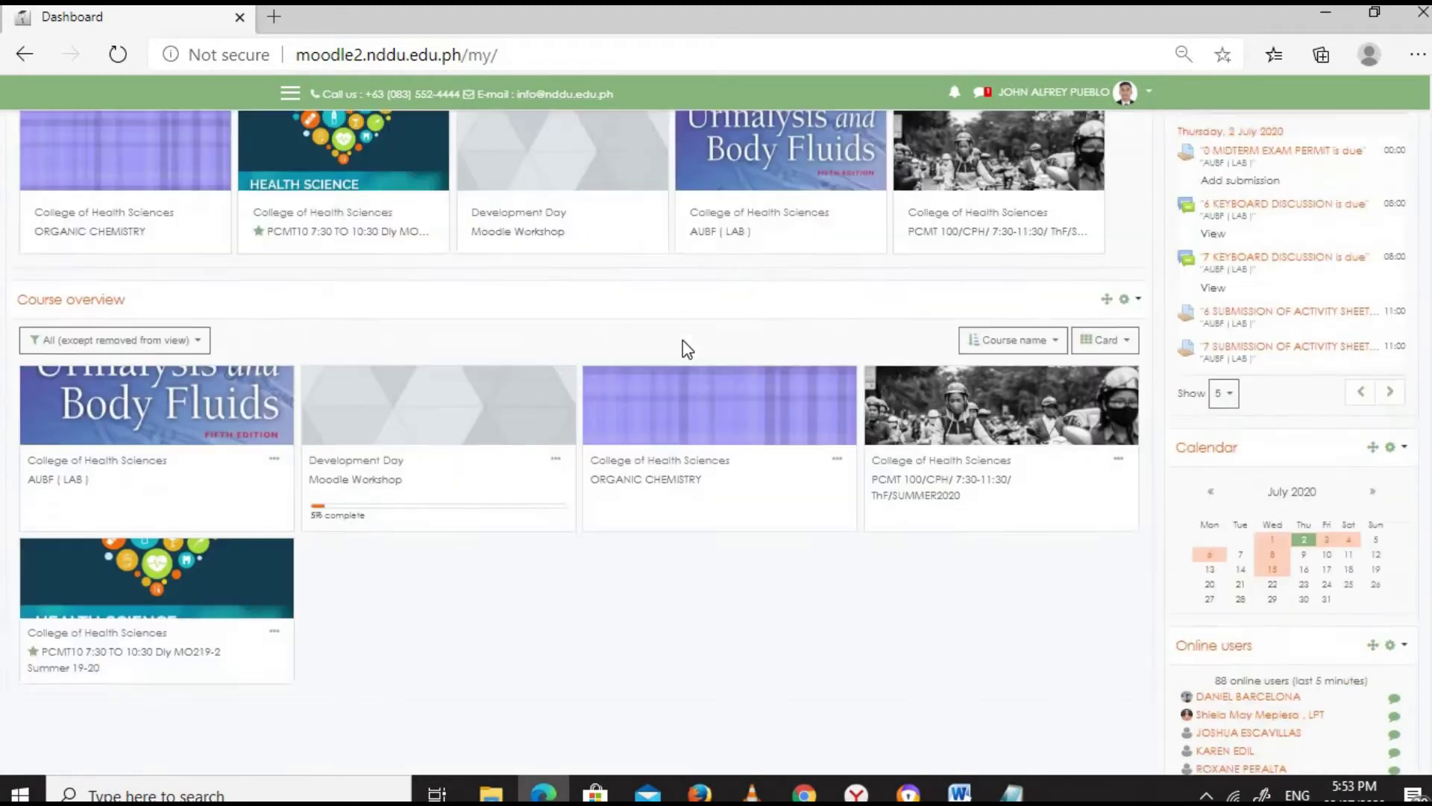
scroll(683, 340, "up", 2)
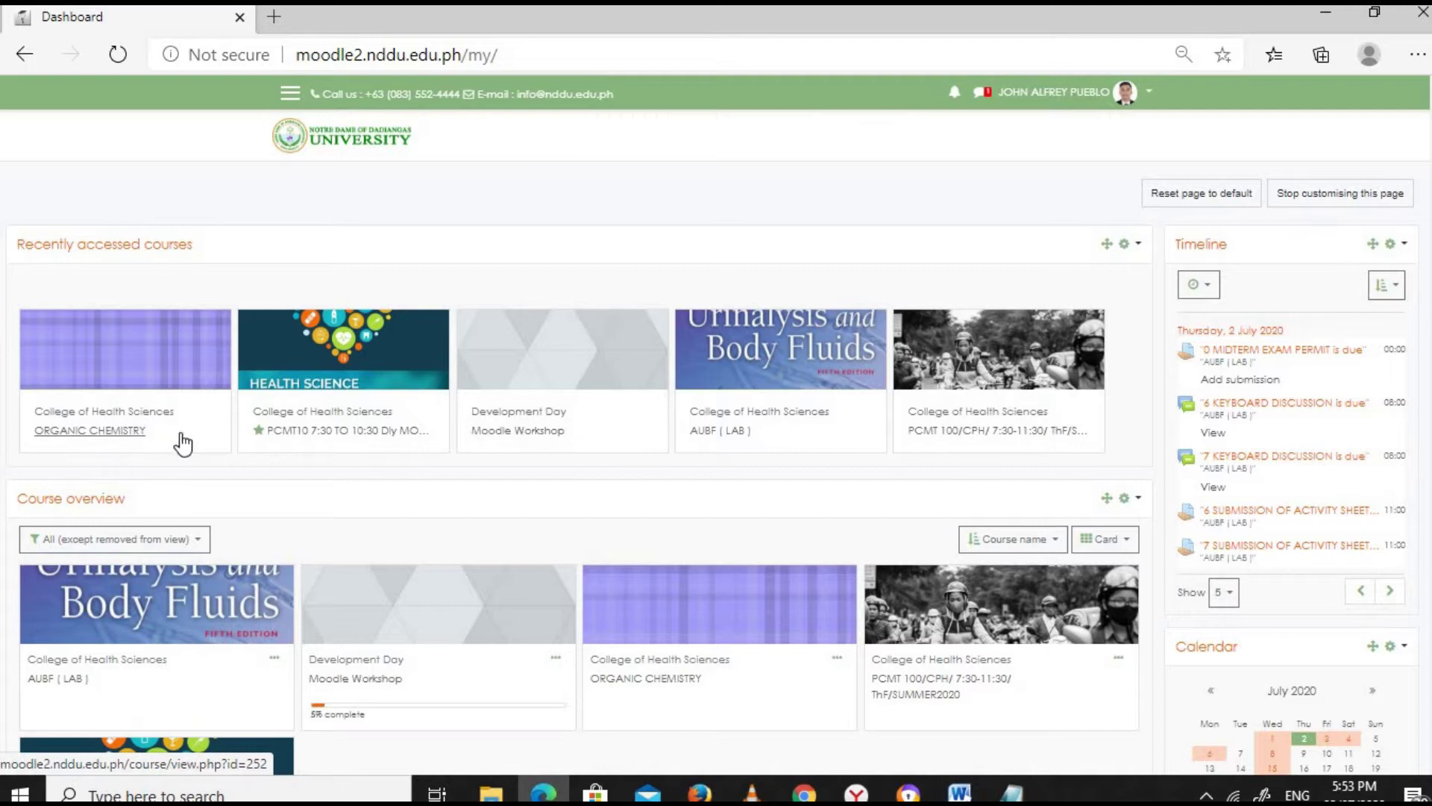
left_click(87, 433)
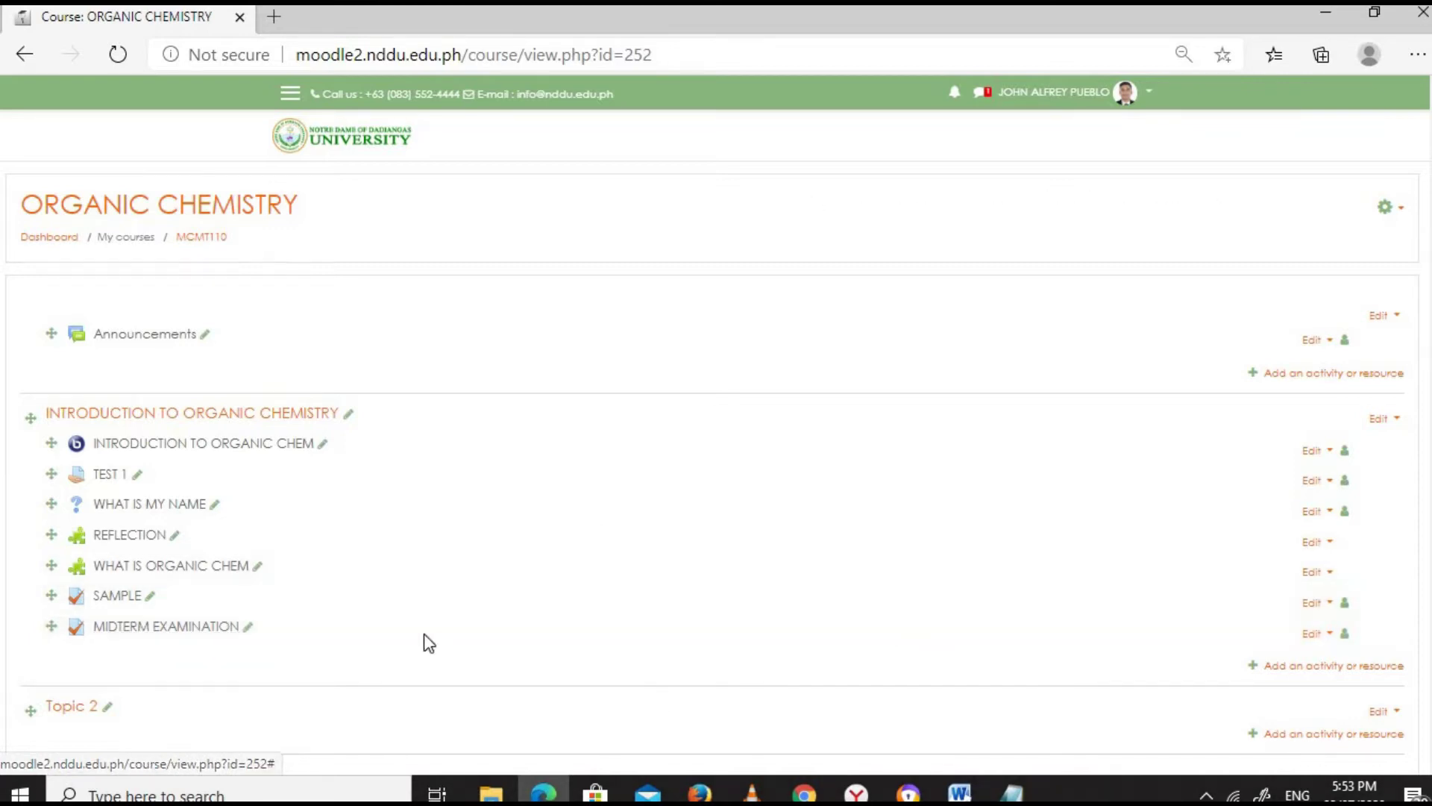
Step: Delete the old MIDTERM EXAMINATION quiz, then go to the course administration page
left_click(1310, 634)
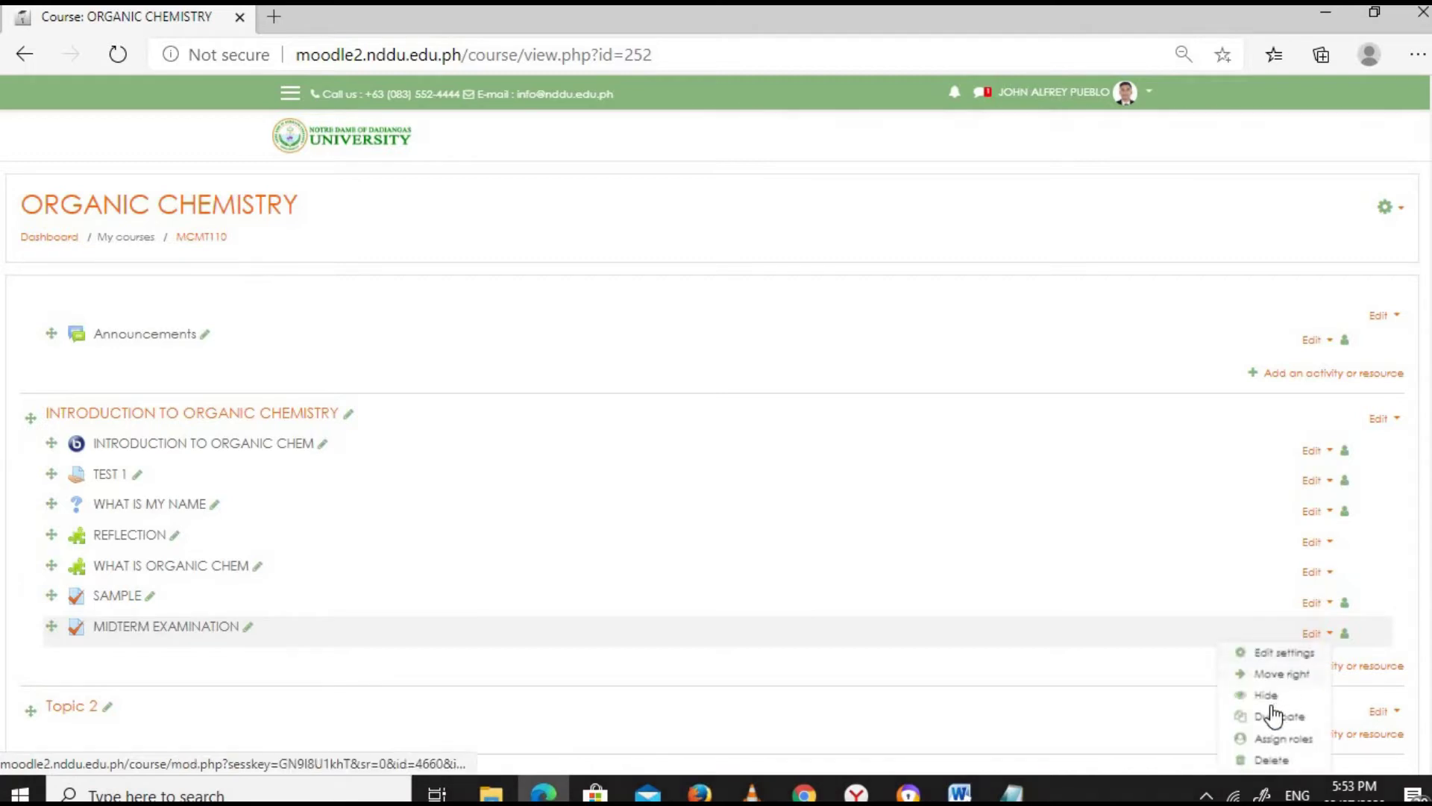
left_click(1277, 758)
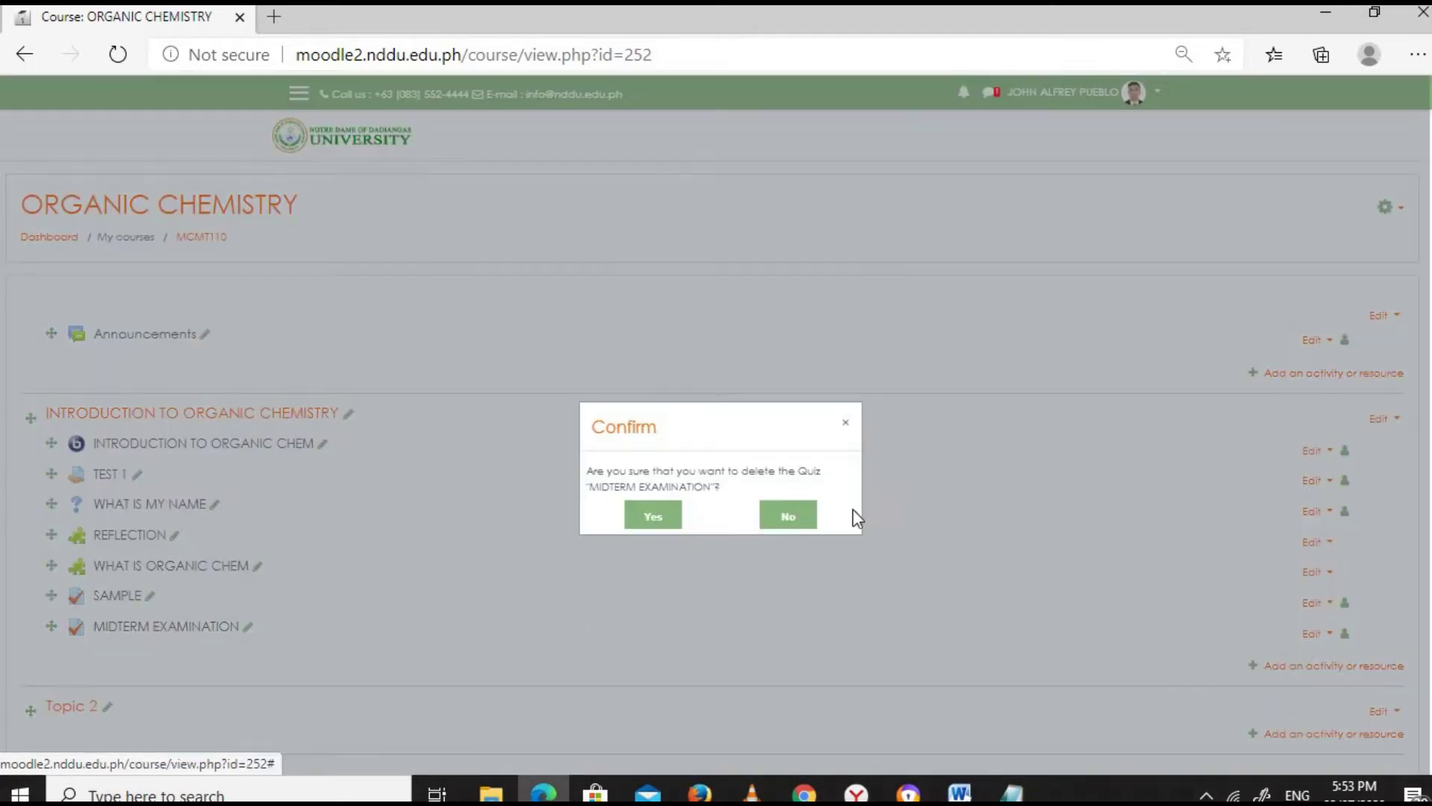
left_click(645, 516)
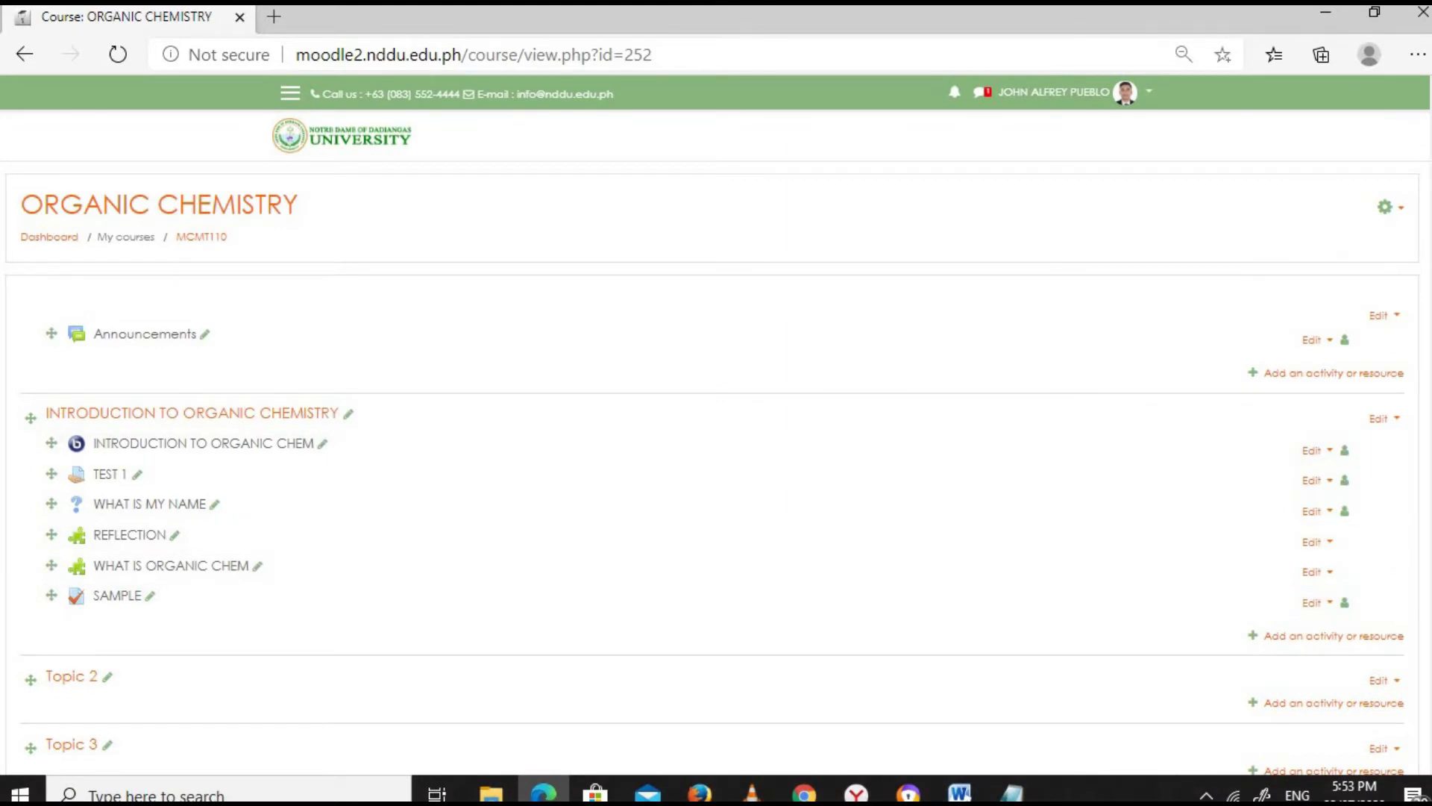
left_click(1392, 213)
left_click(1309, 403)
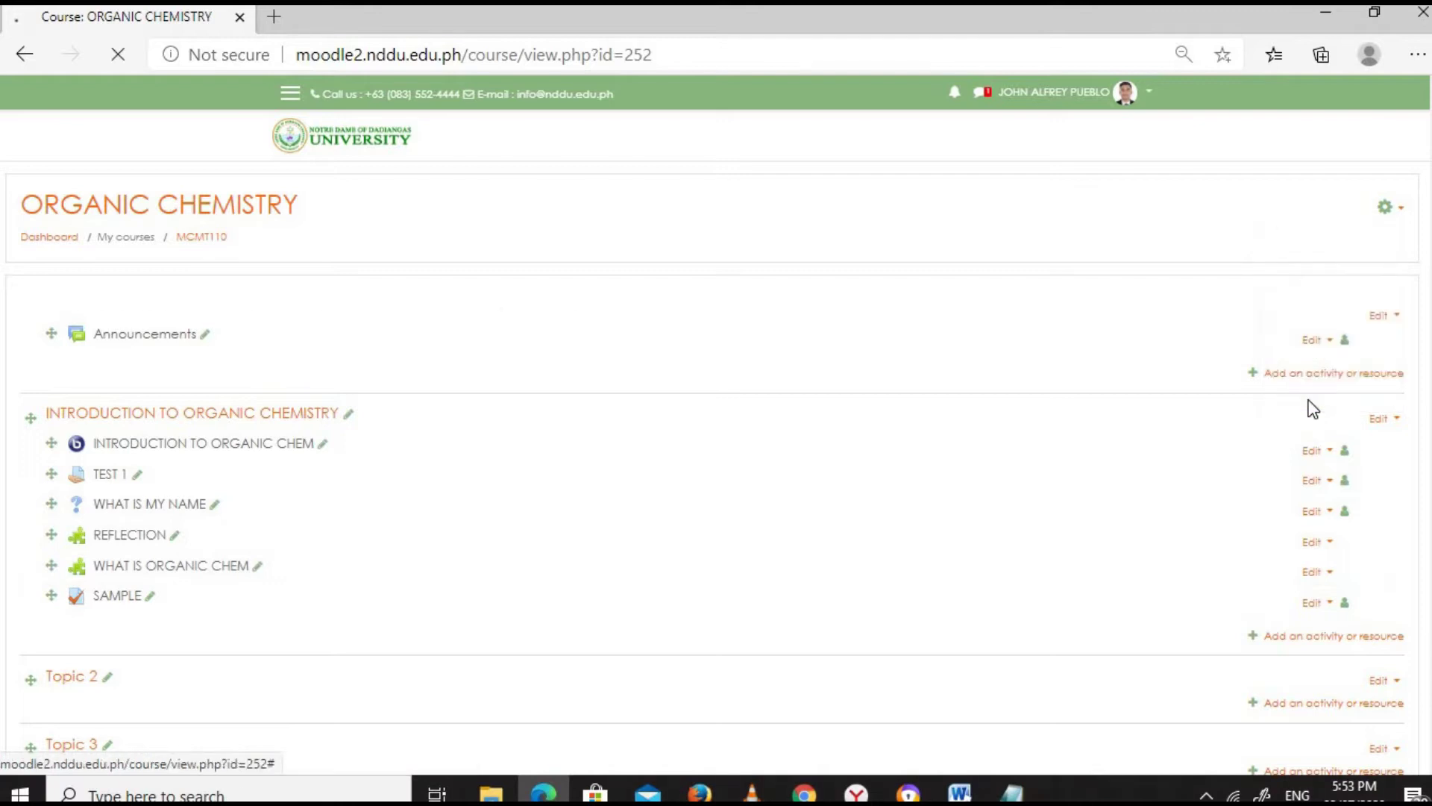
Step: Delete the MIDTERM EXAMINATION question category, moving its 3 questions into Default for MCMT110
scroll(435, 336, "down", 5)
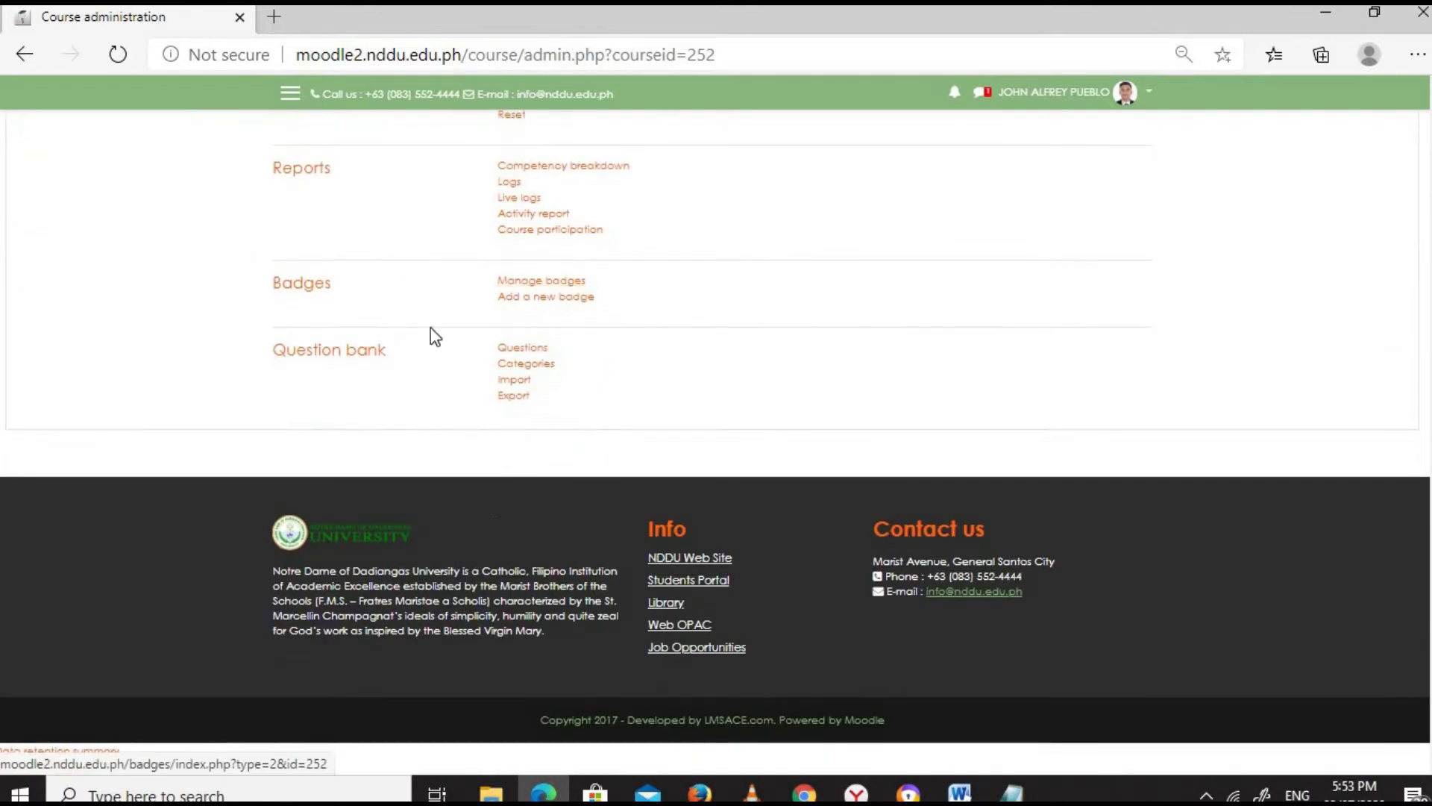
left_click(508, 367)
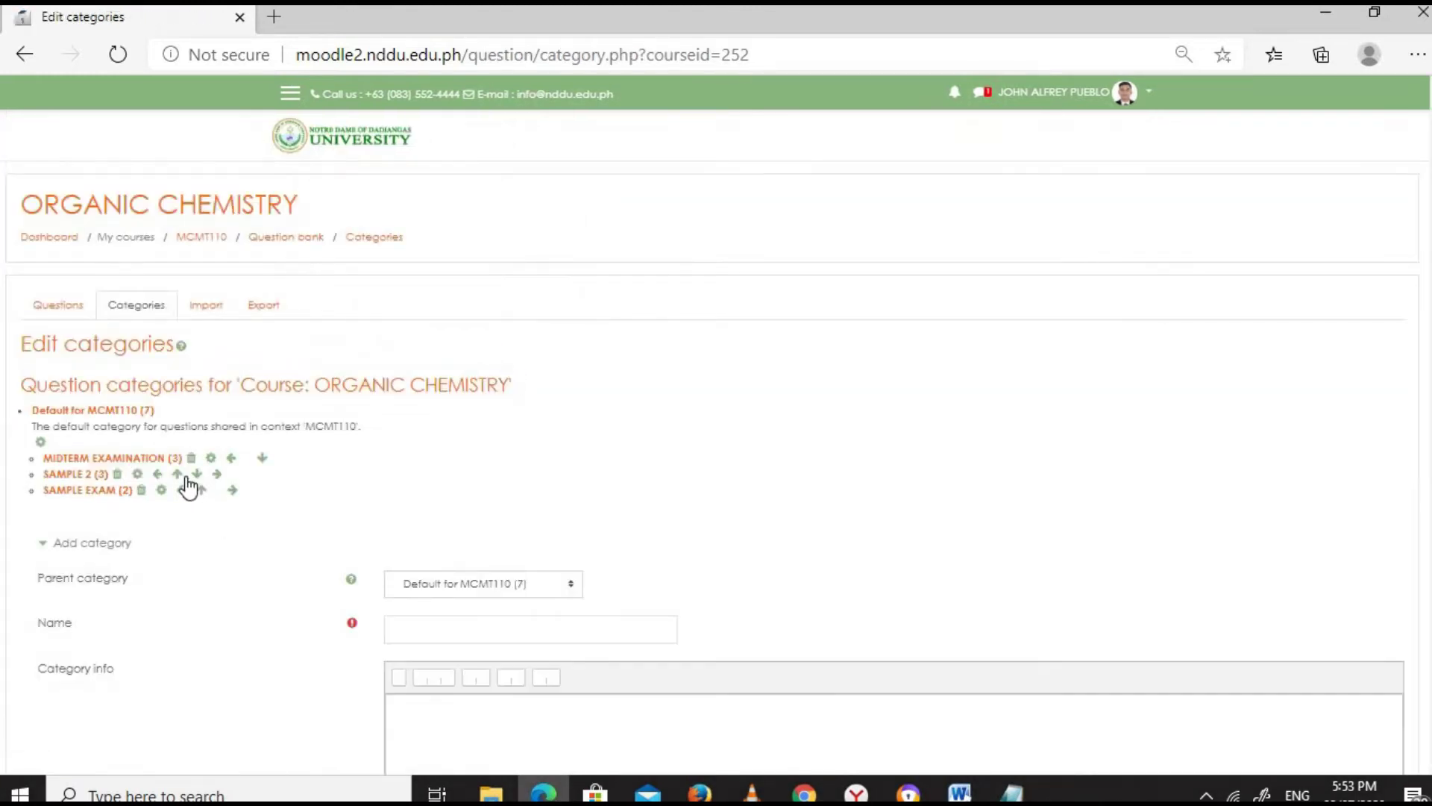
left_click(191, 457)
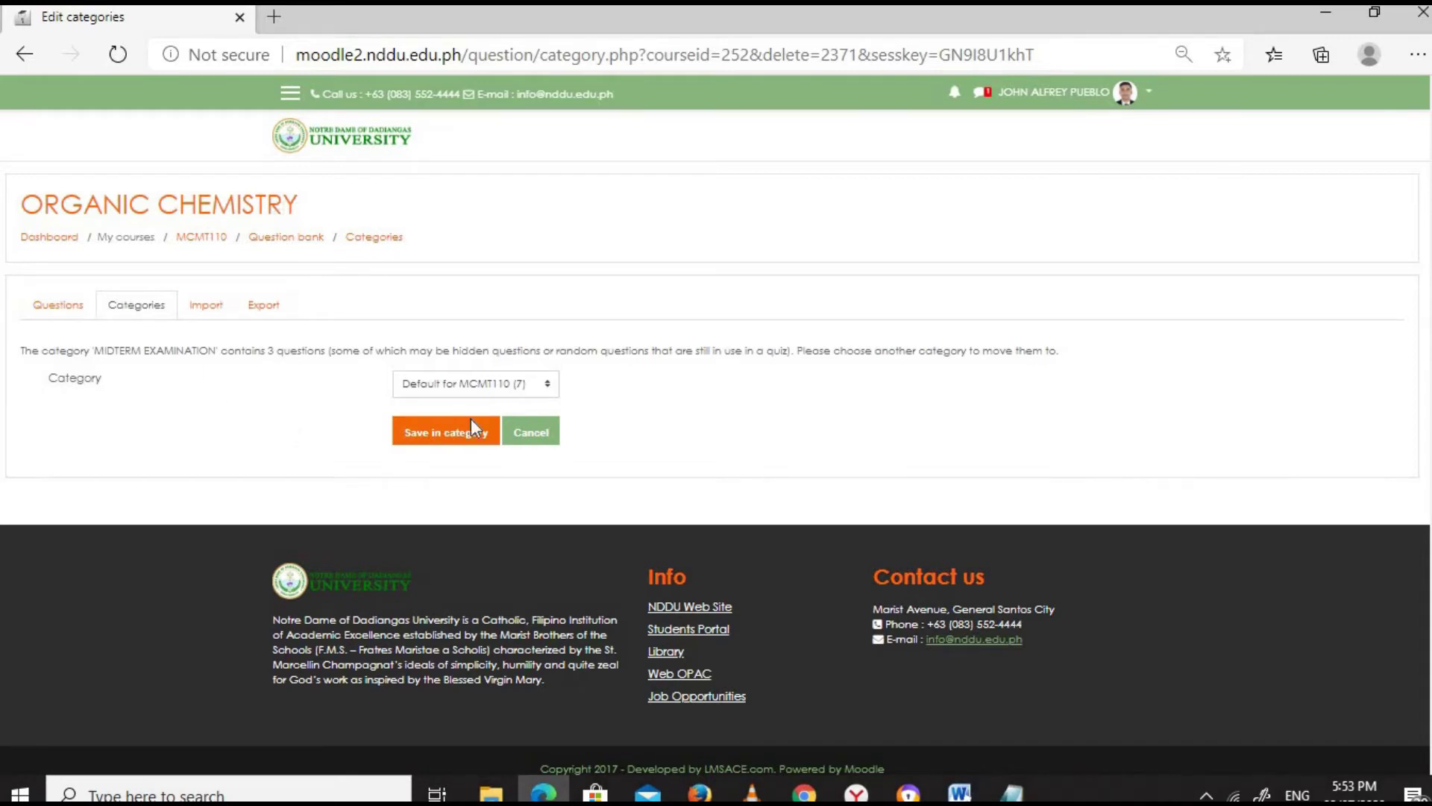
left_click(512, 436)
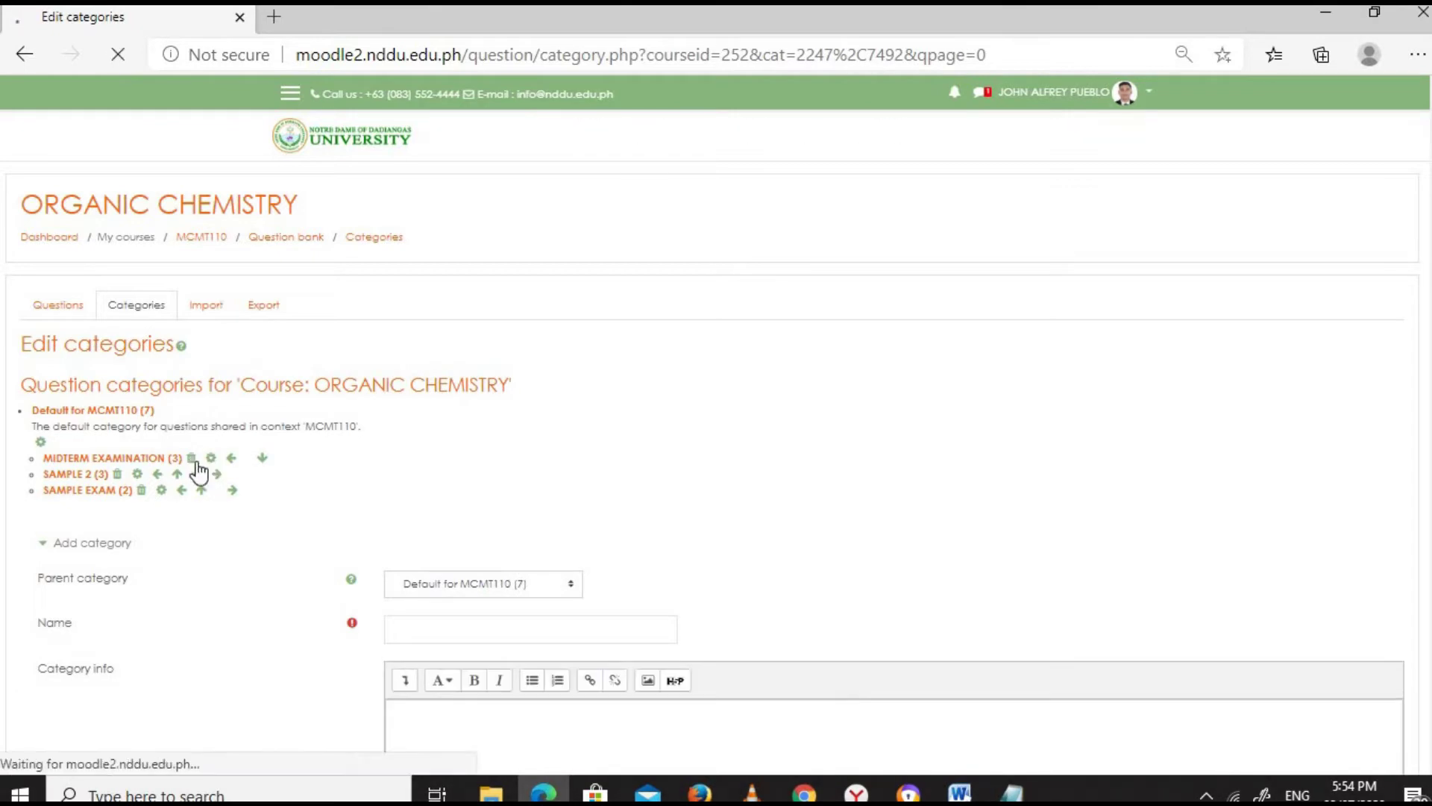
left_click(192, 458)
left_click(423, 433)
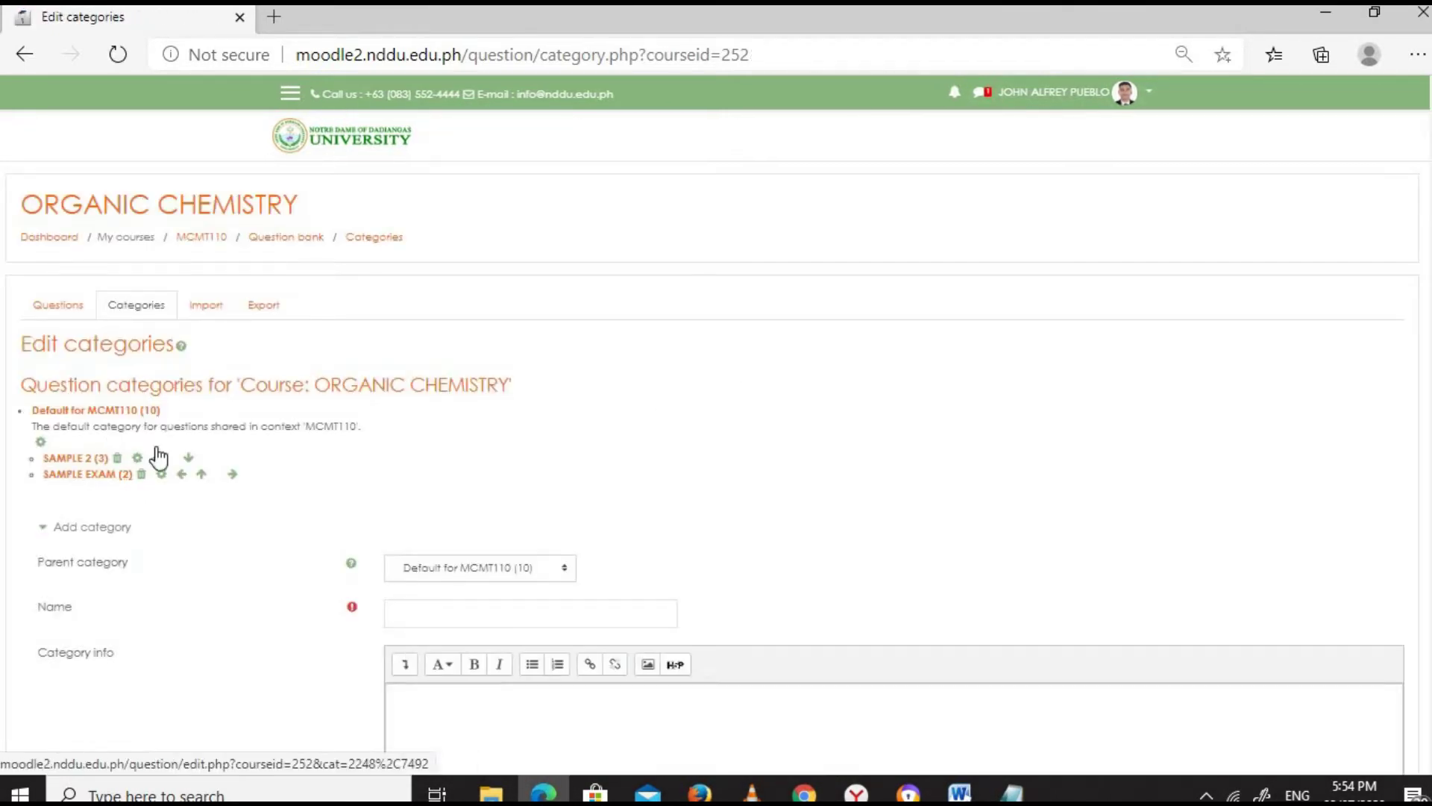
Step: Add a question category named MIDTERM EXAMINATION under Default for MCMT110
left_click(398, 619)
type("MIDTERM EXAMINATION")
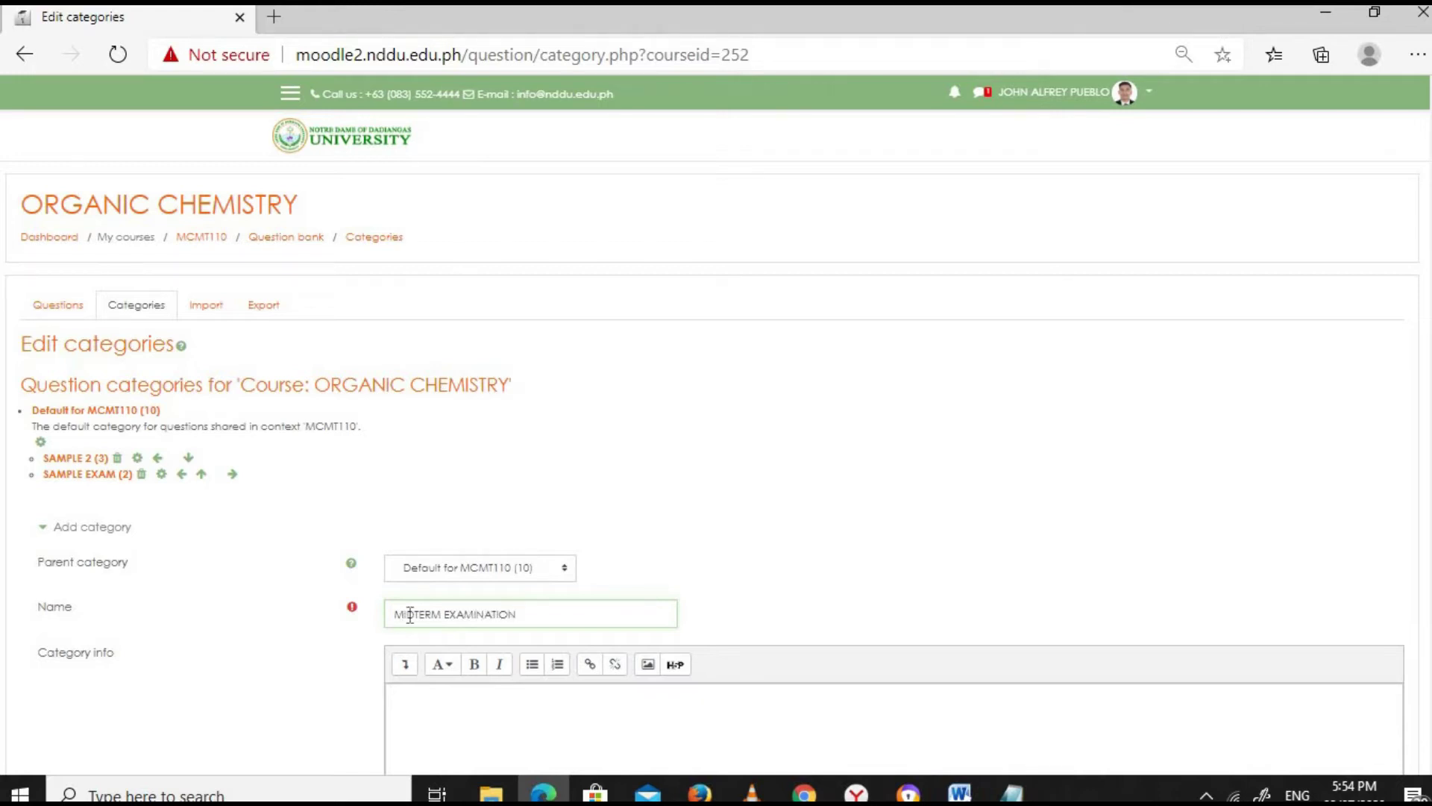
scroll(409, 615, "down", 4)
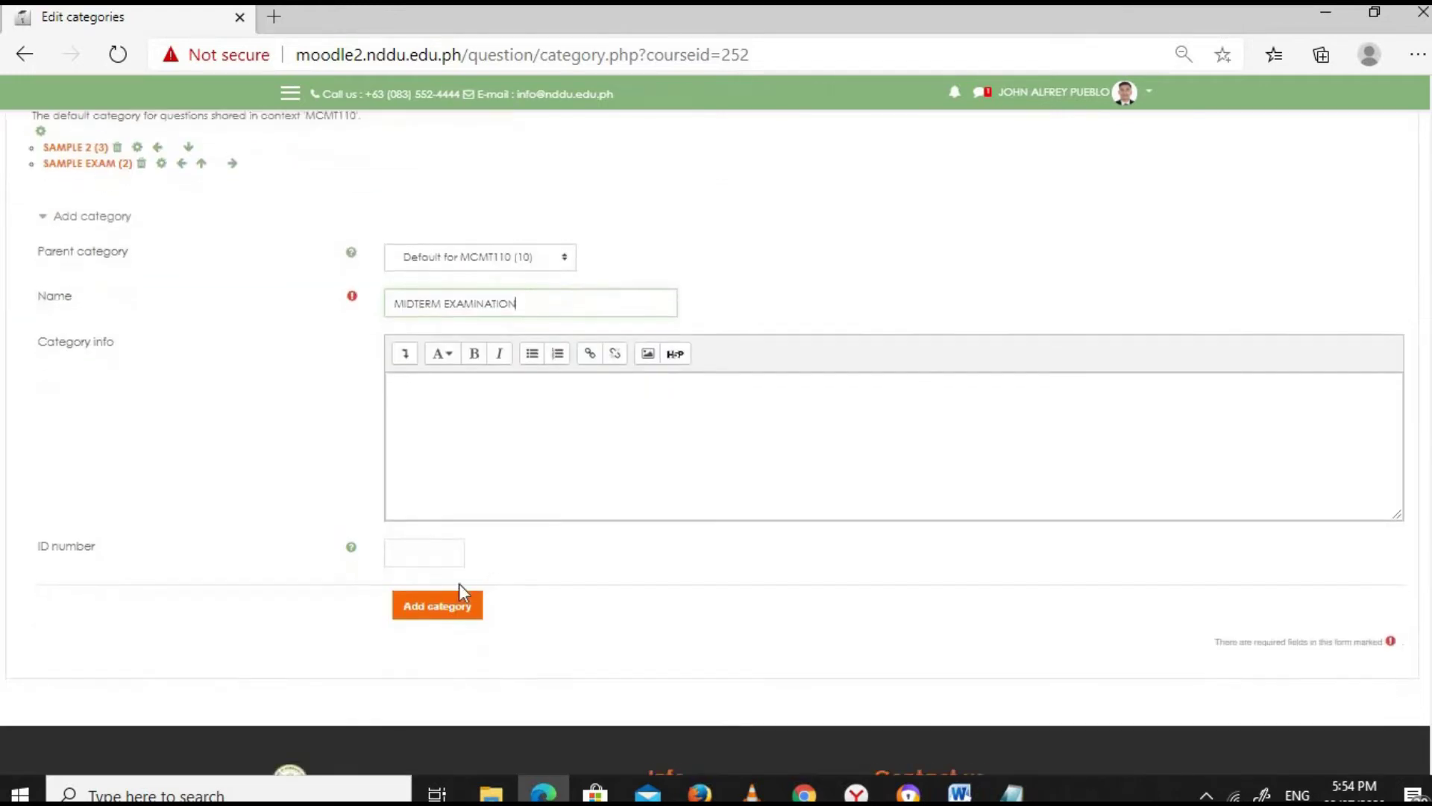
left_click(440, 606)
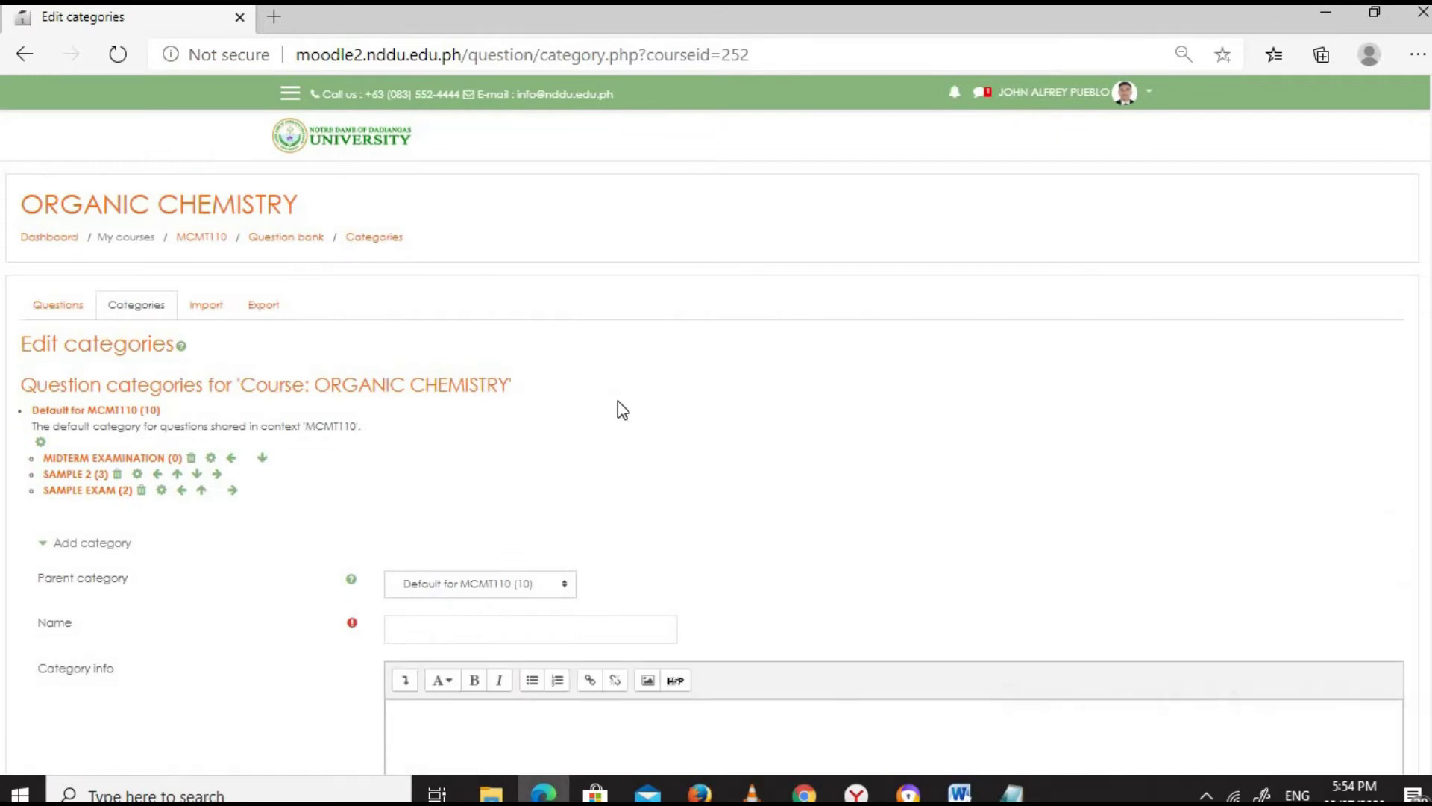
scroll(623, 410, "down", 4)
scroll(639, 639, "up", 4)
scroll(683, 489, "down", 2)
scroll(681, 489, "up", 2)
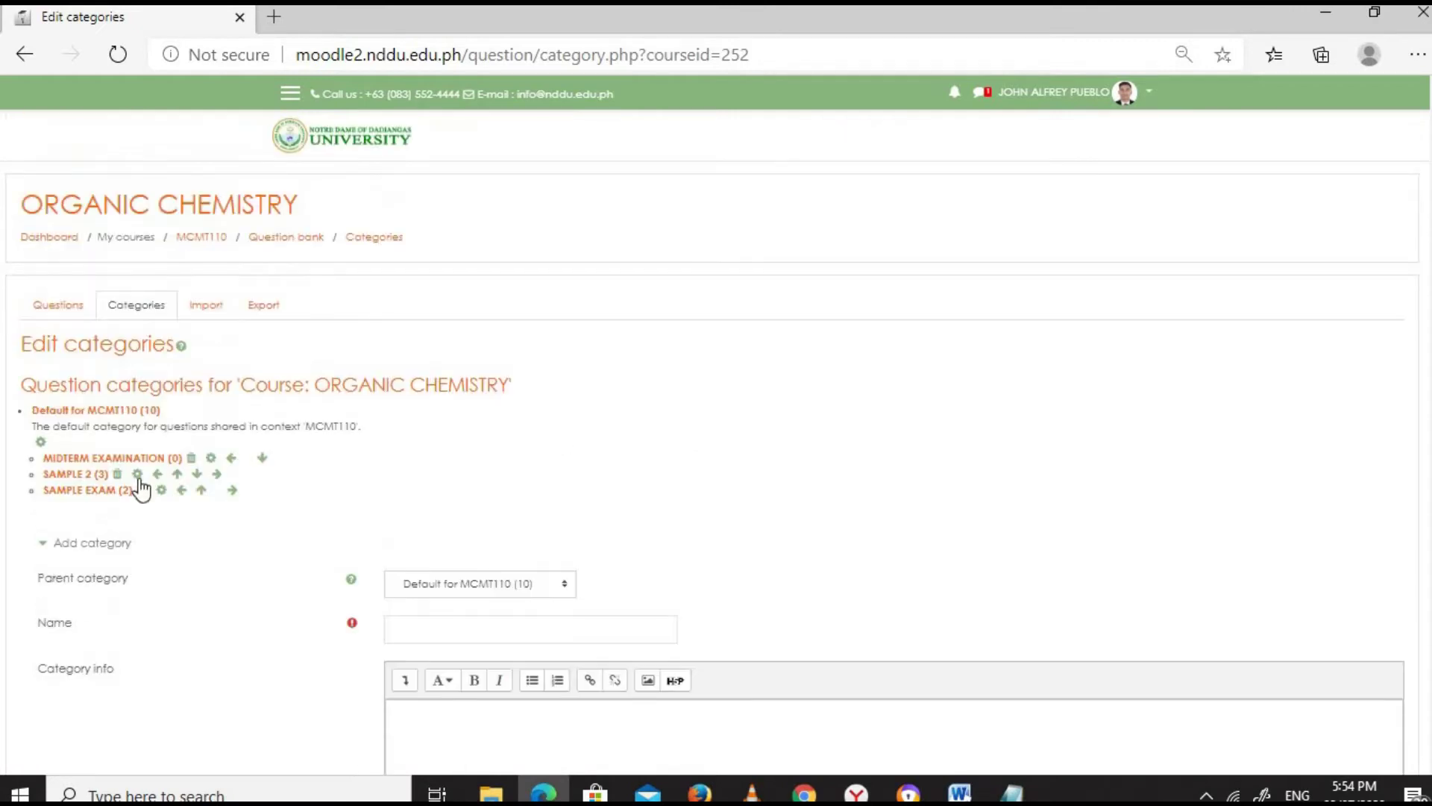
Step: Go to the MIDTERM EXAMINATION category's Import page with Aiken format selected
left_click(85, 461)
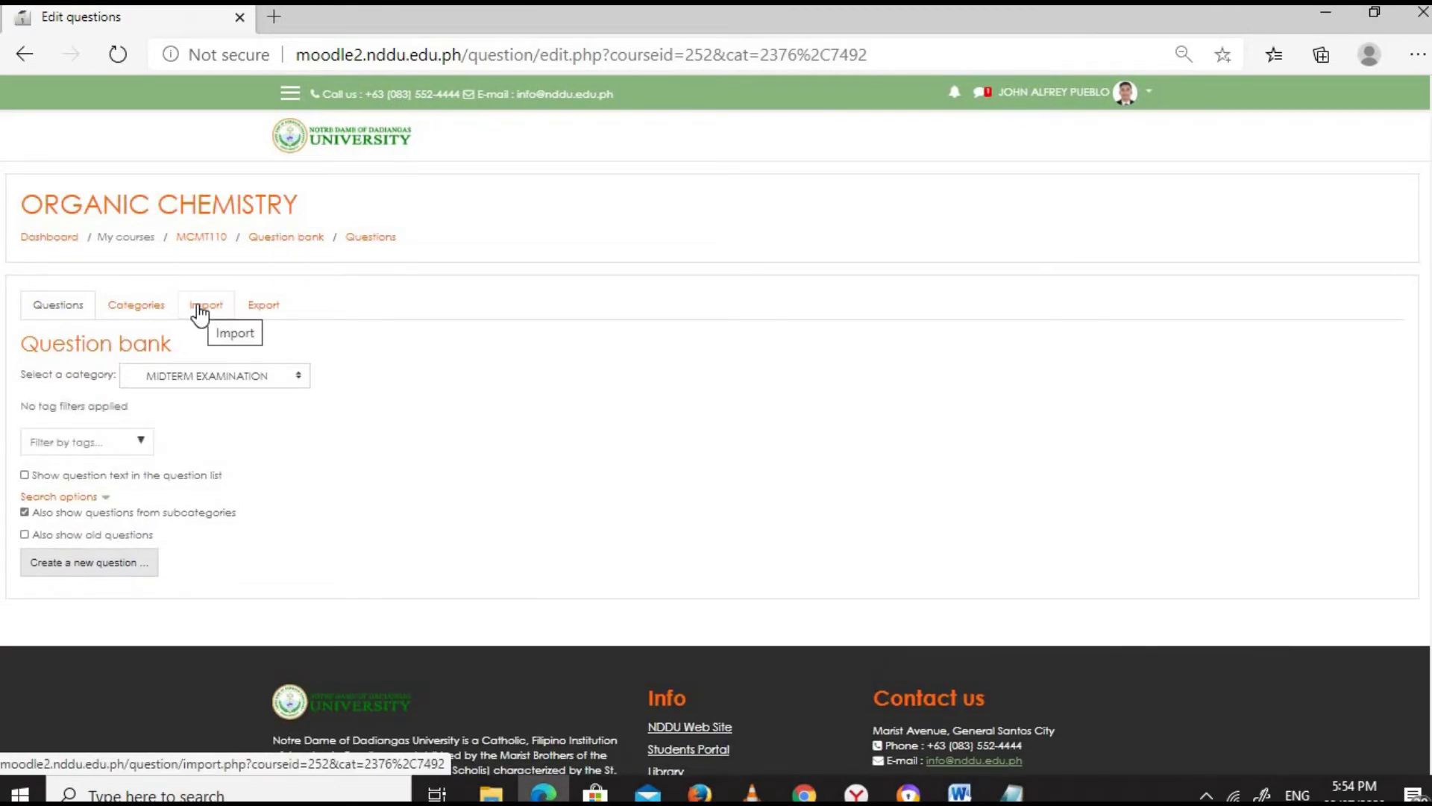
left_click(199, 314)
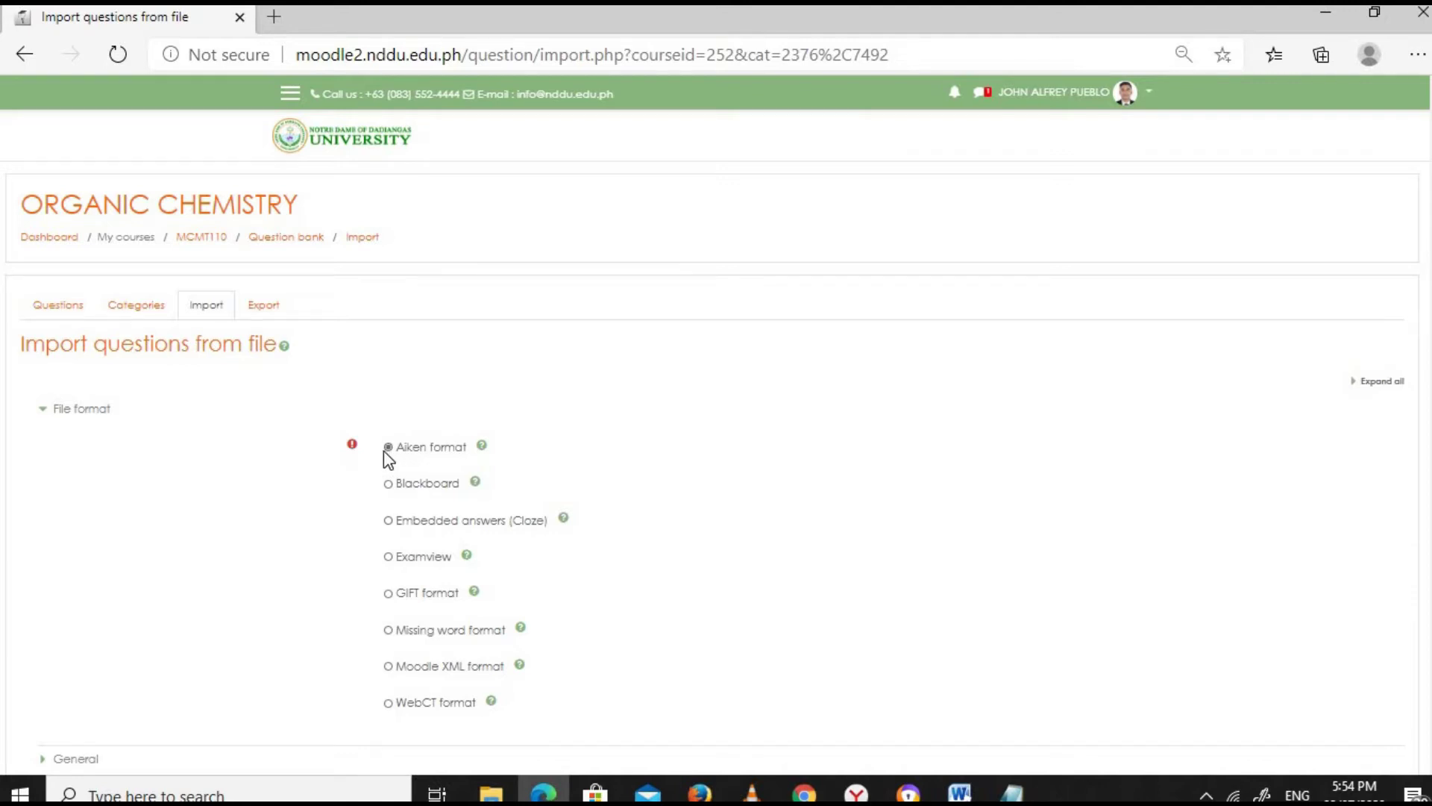
scroll(780, 467, "down", 6)
scroll(777, 460, "down", 1)
scroll(614, 307, "up", 3)
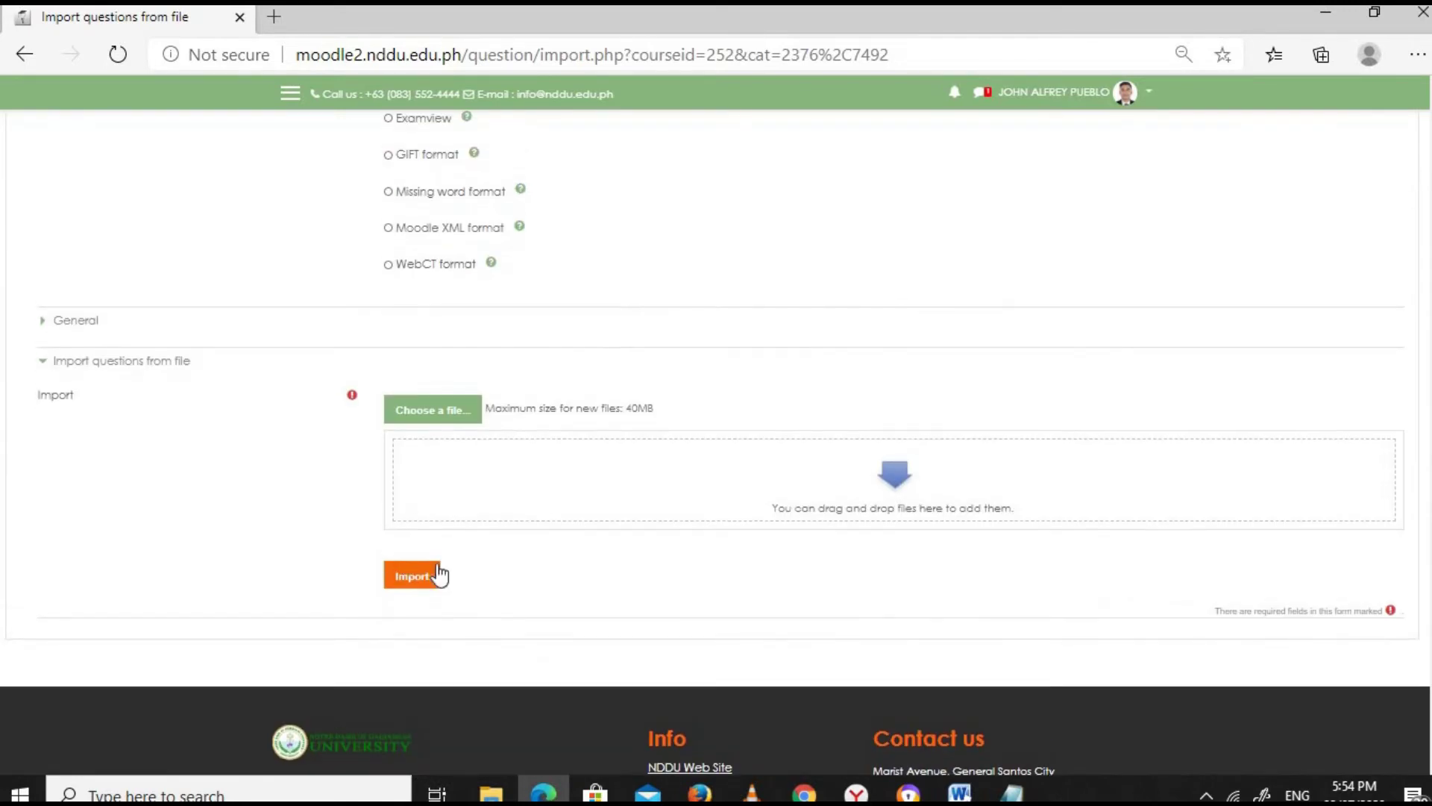
left_click(447, 425)
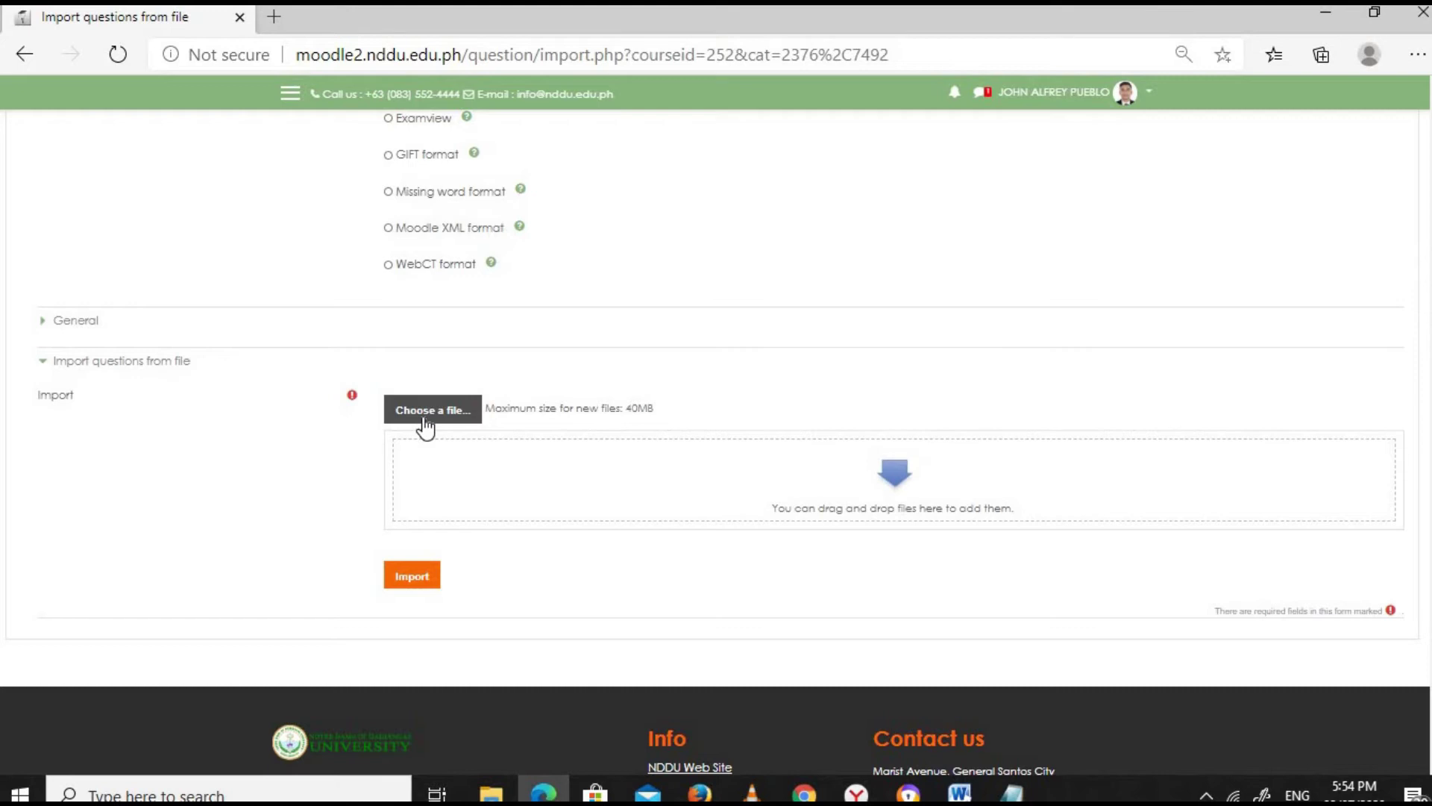
Step: Upload MIDTERM EXAM.txt and import its three questions into the MIDTERM EXAMINATION category
left_click(425, 427)
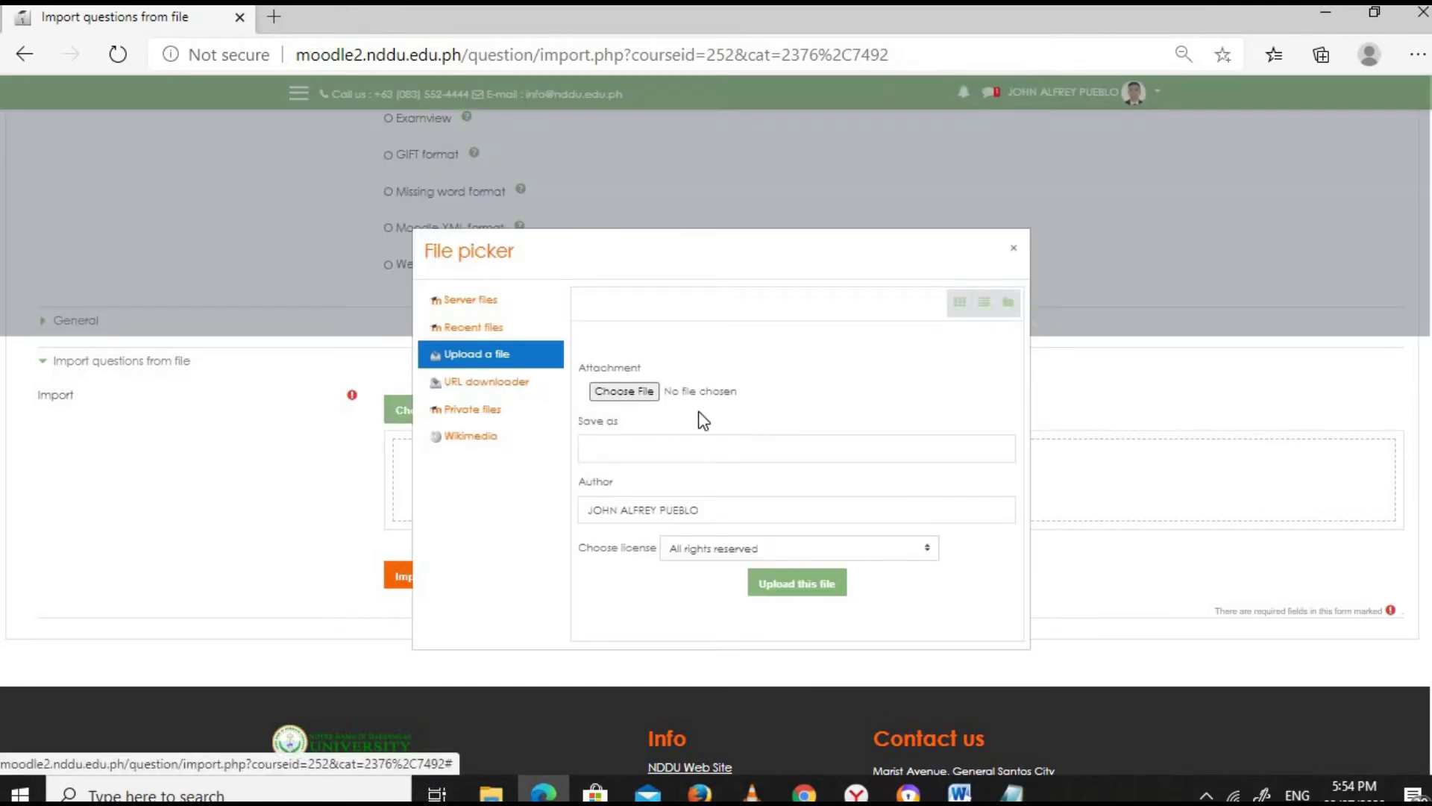
left_click(618, 393)
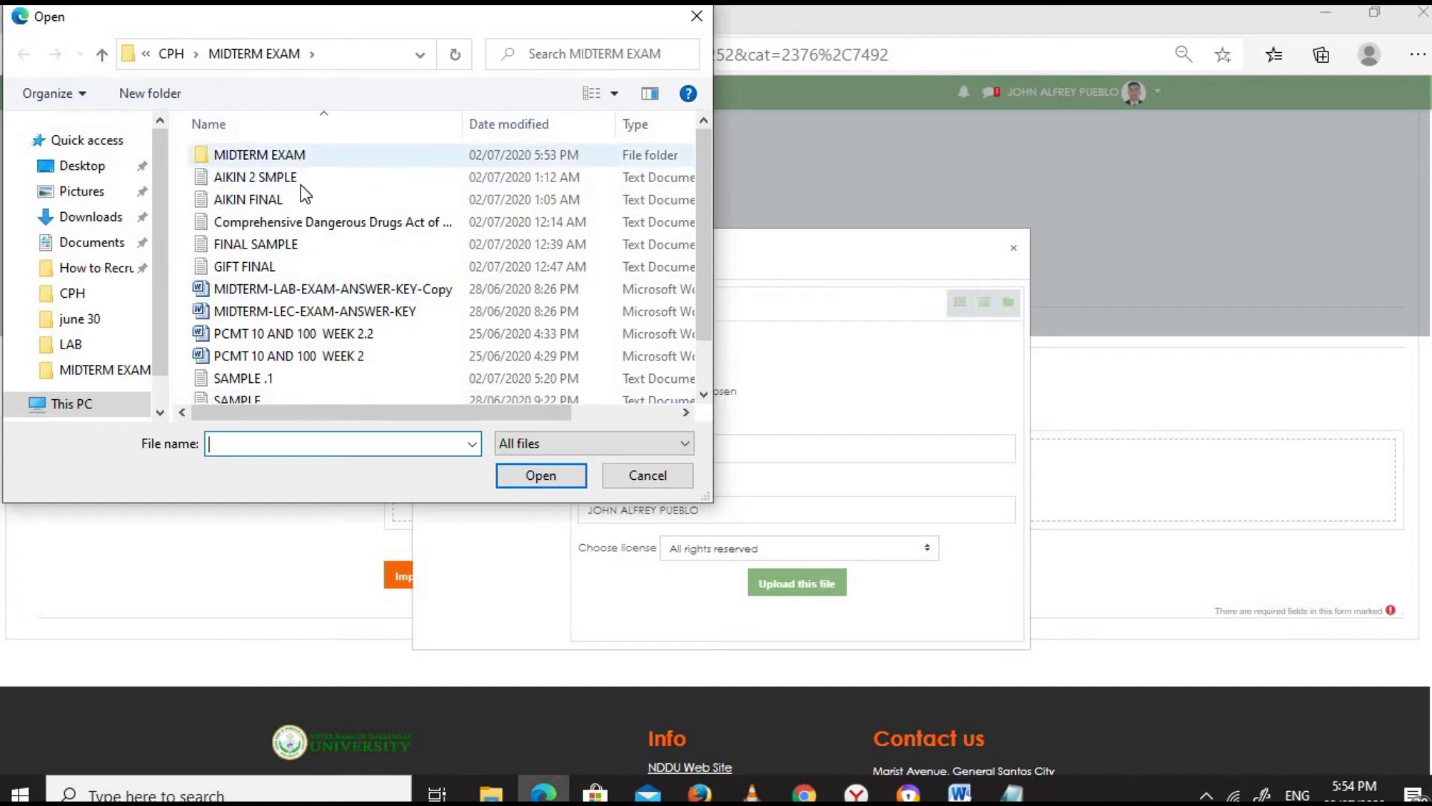
double_click(236, 155)
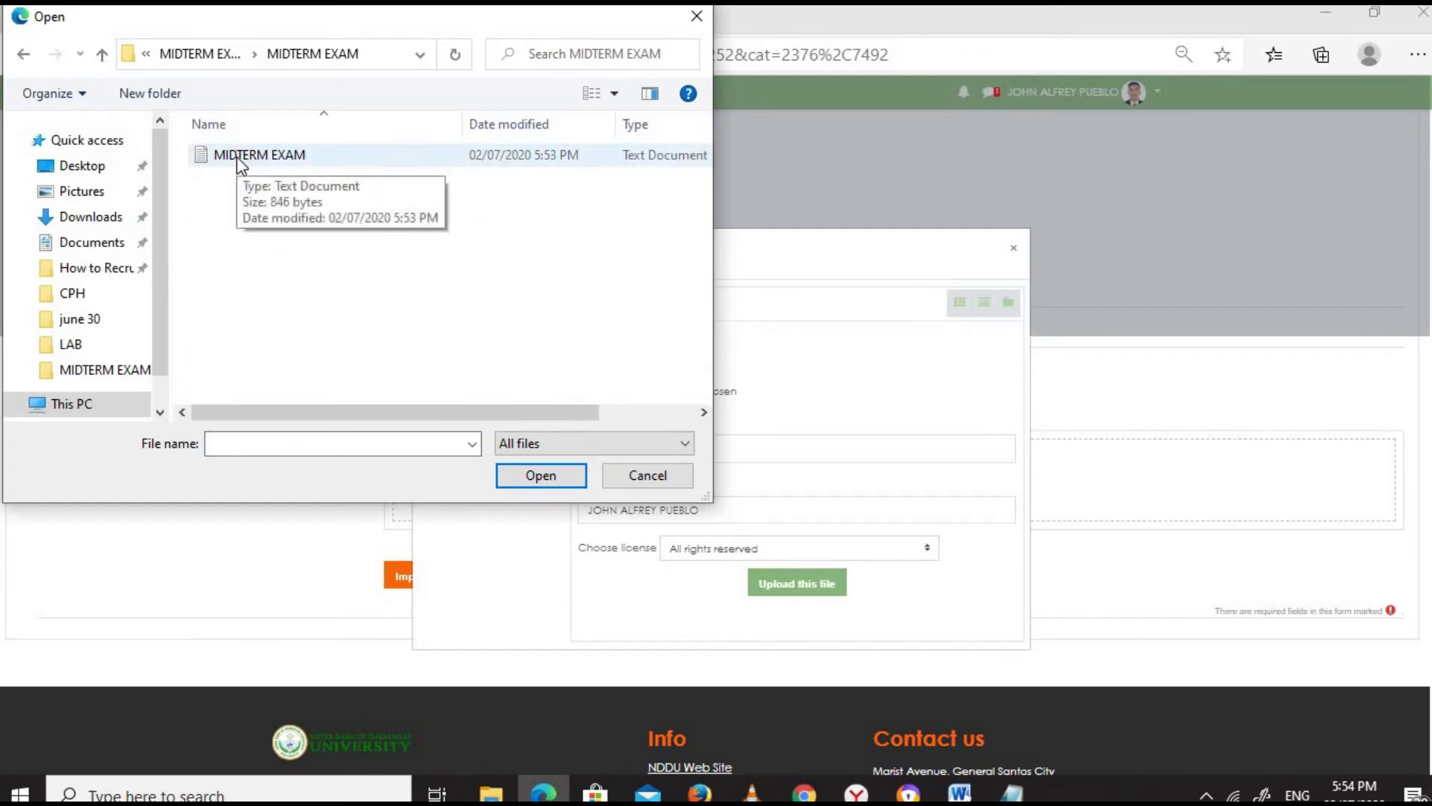
double_click(237, 157)
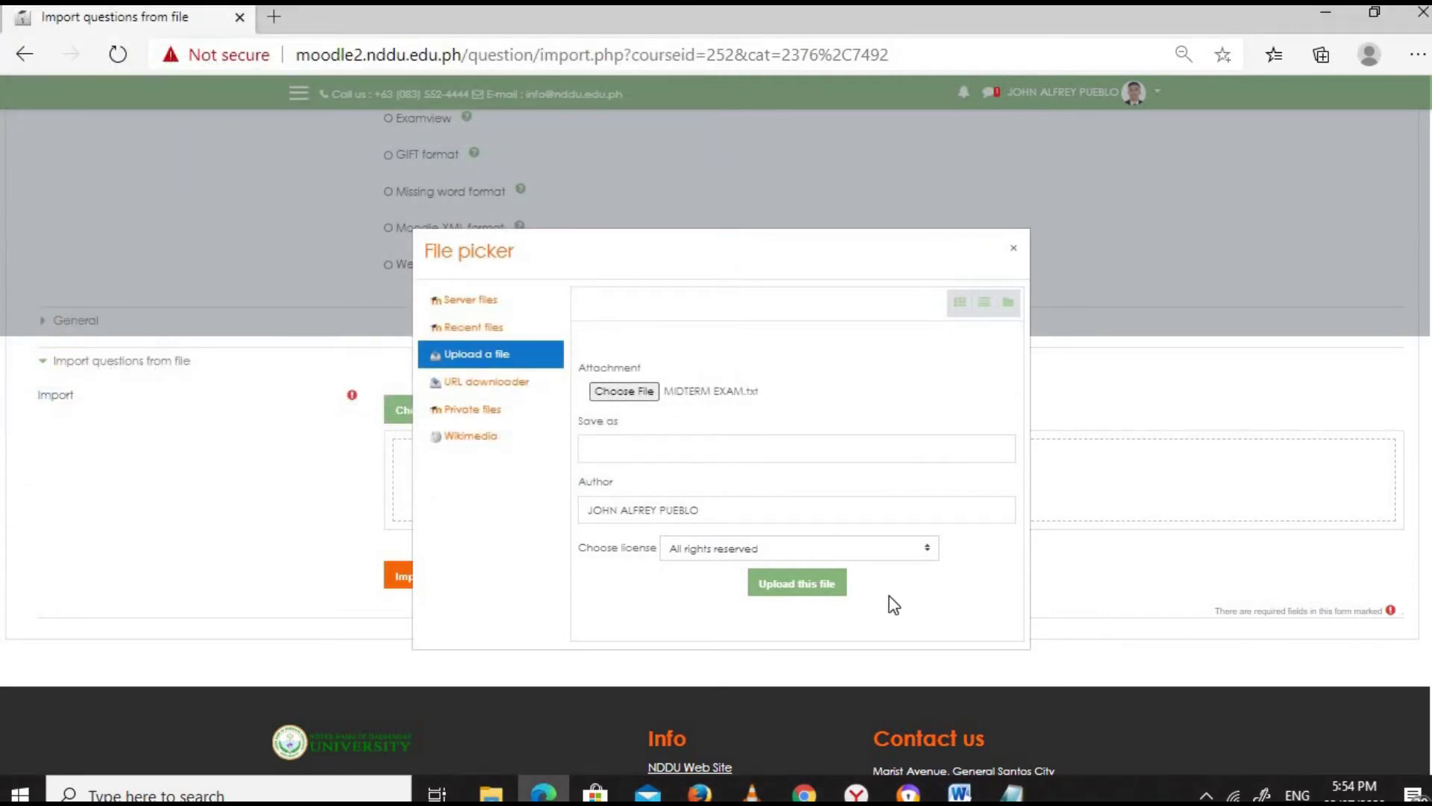
left_click(828, 589)
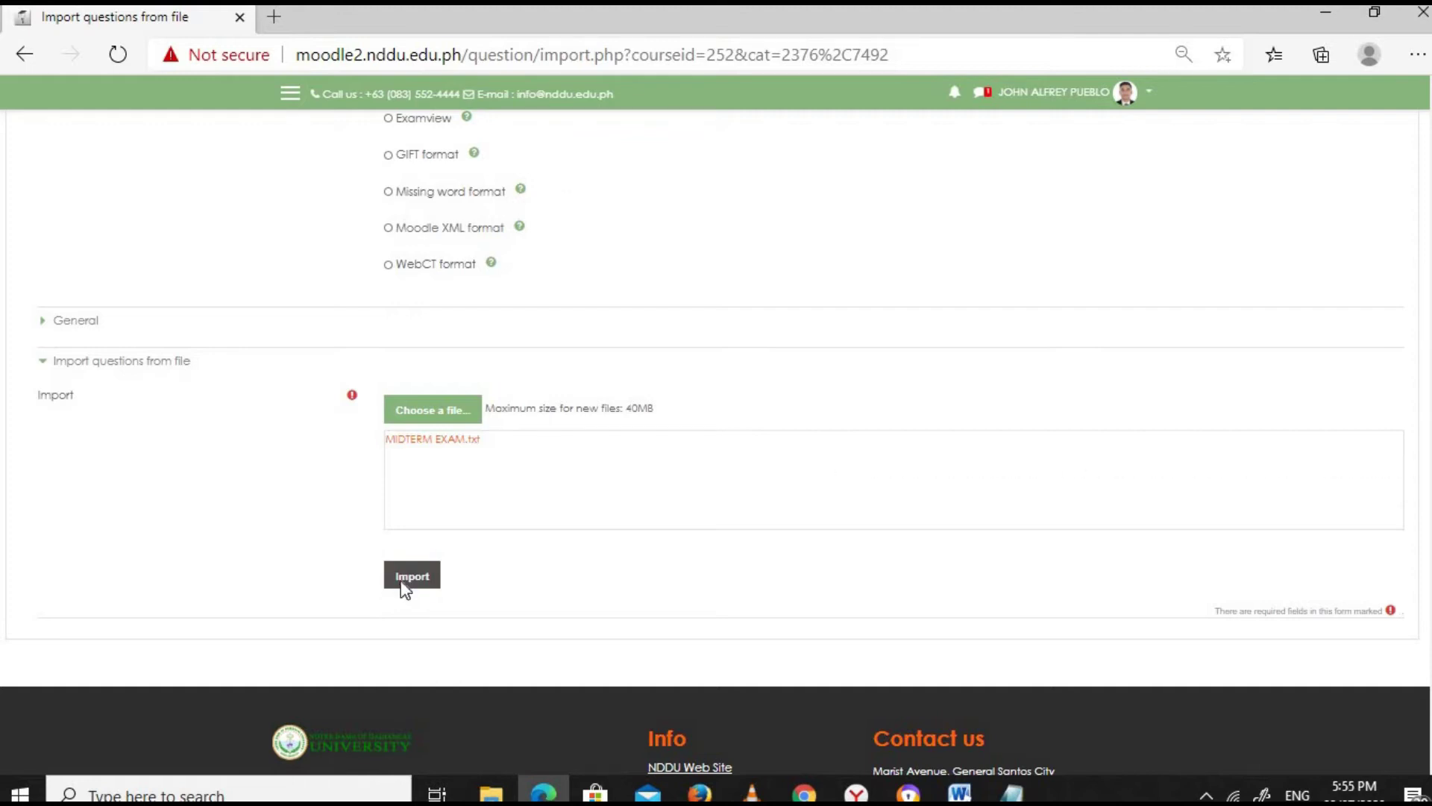
left_click(403, 585)
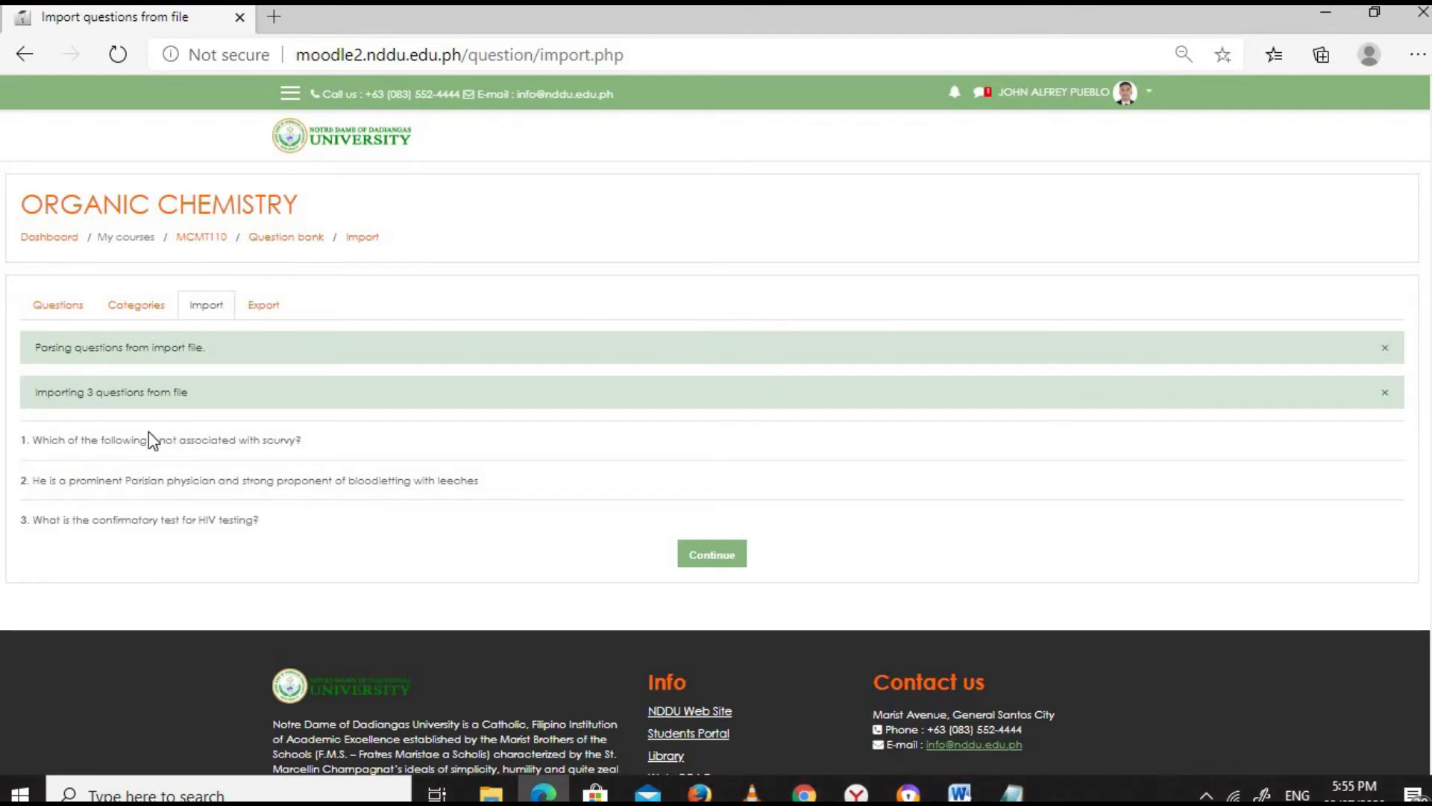
scroll(82, 395, "down", 1)
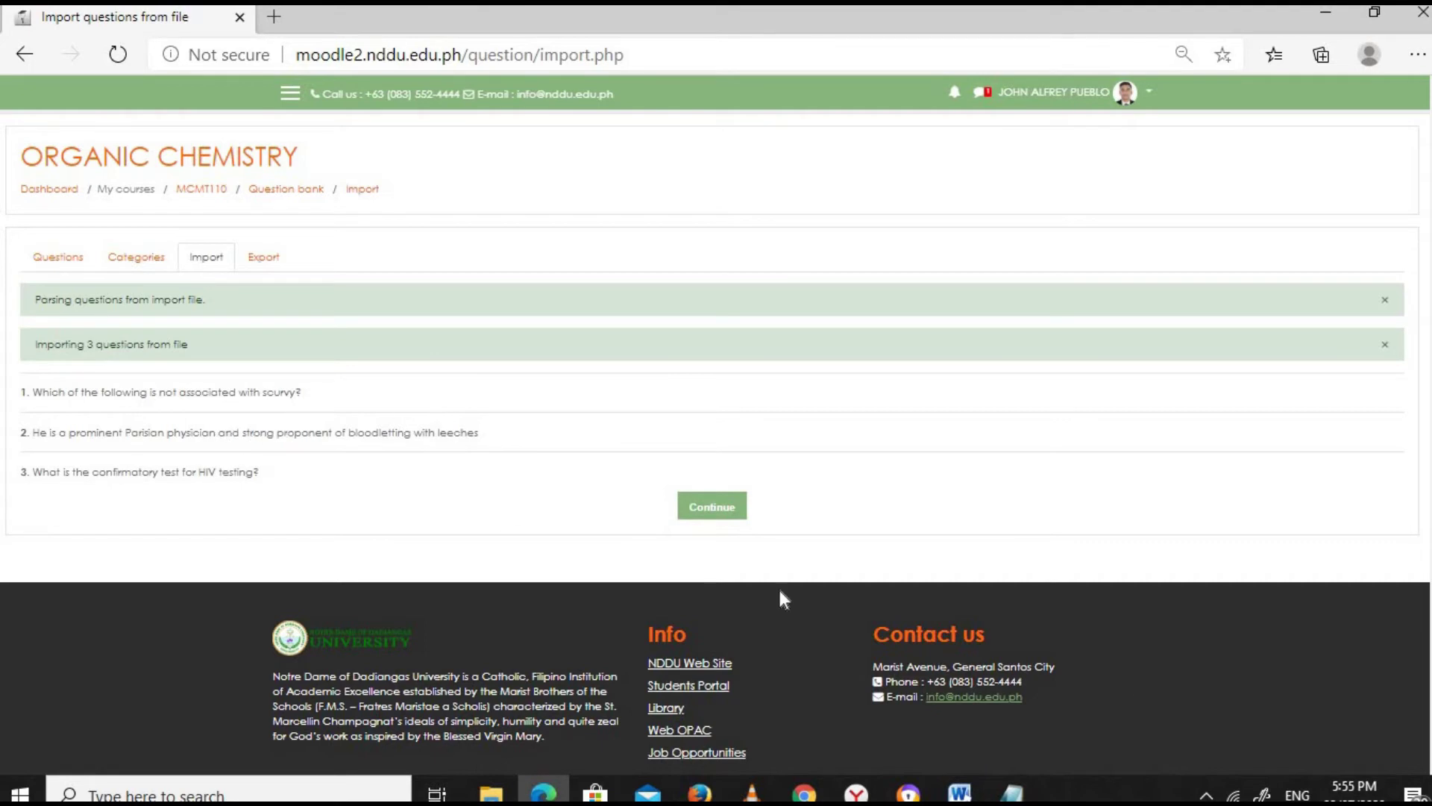
left_click(960, 792)
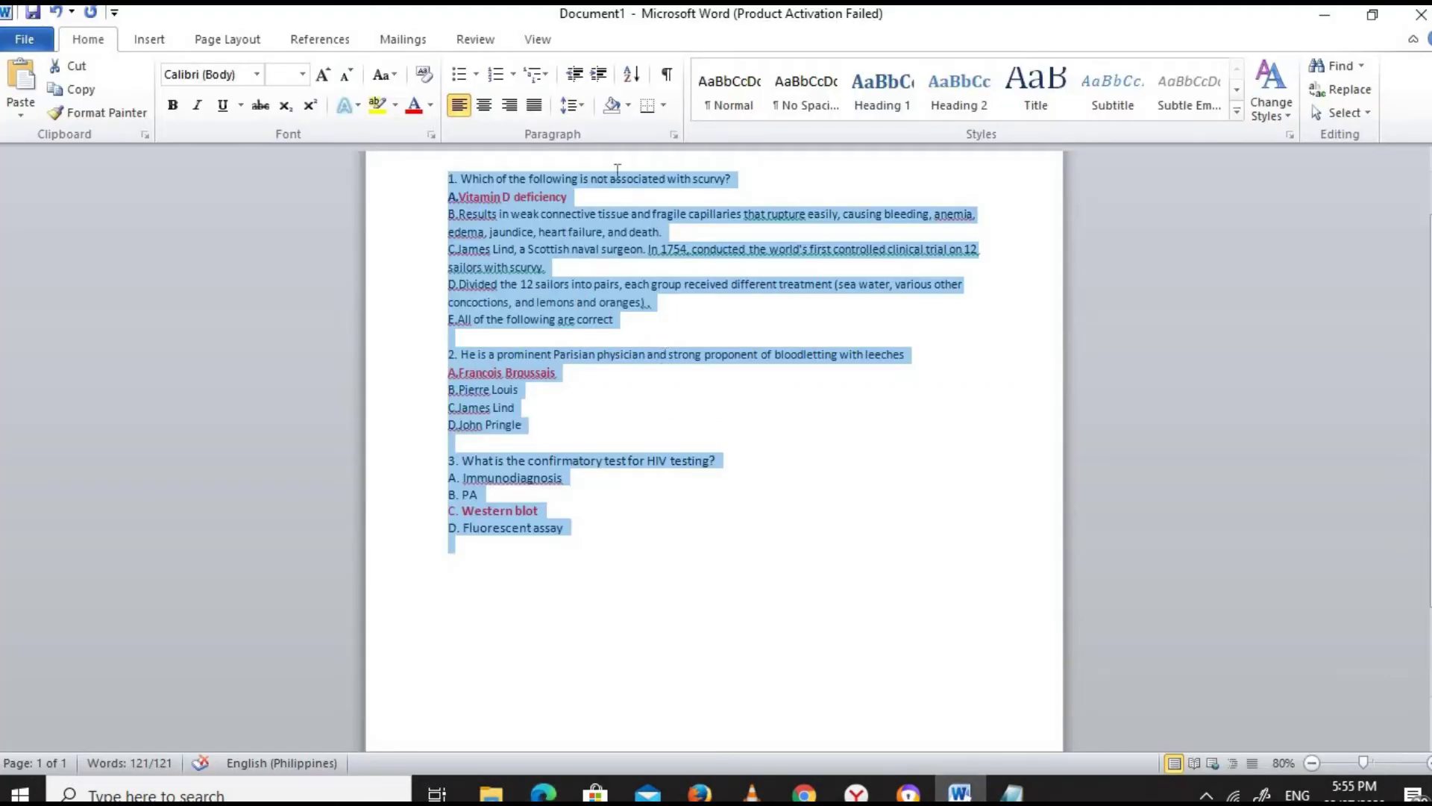
left_click(661, 389)
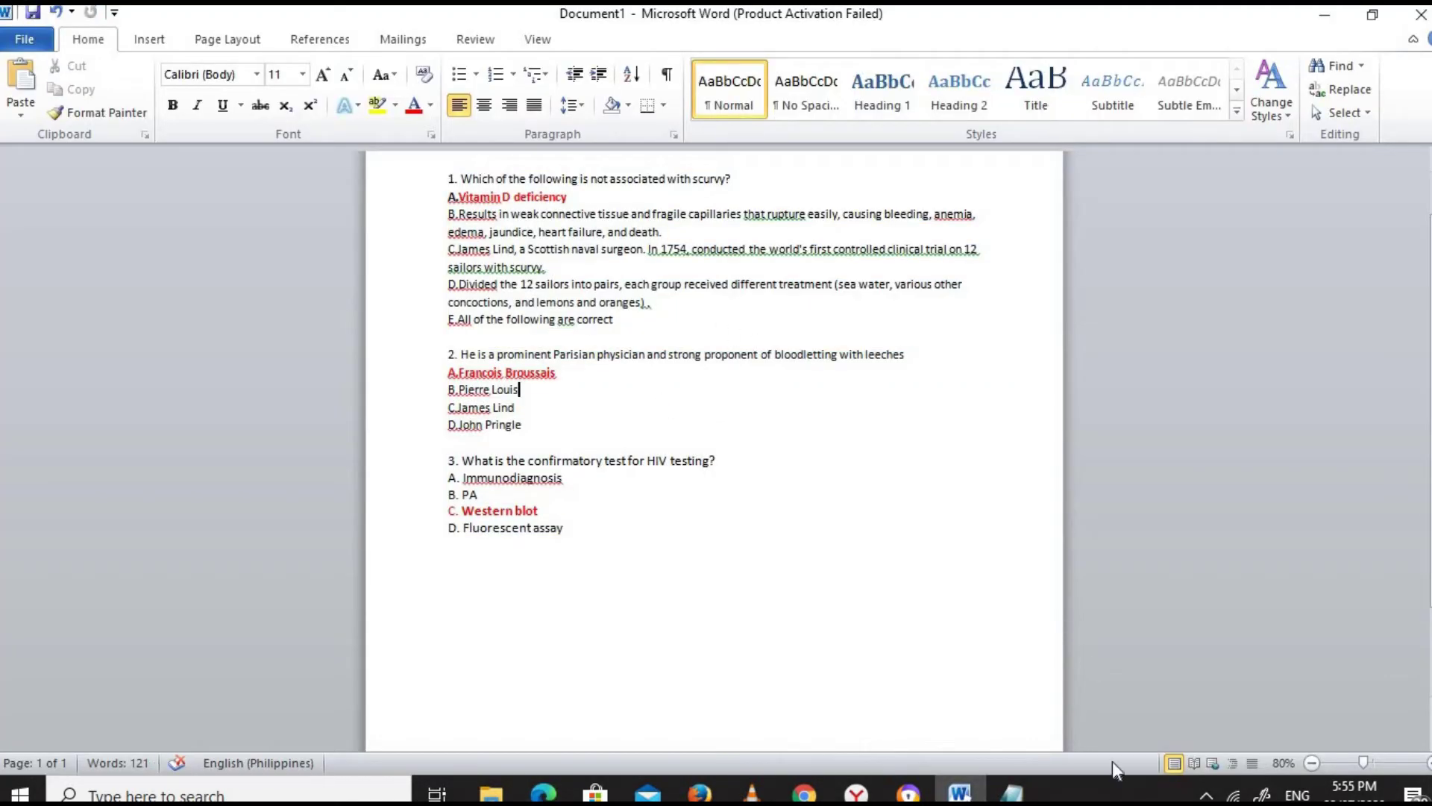
left_click(545, 792)
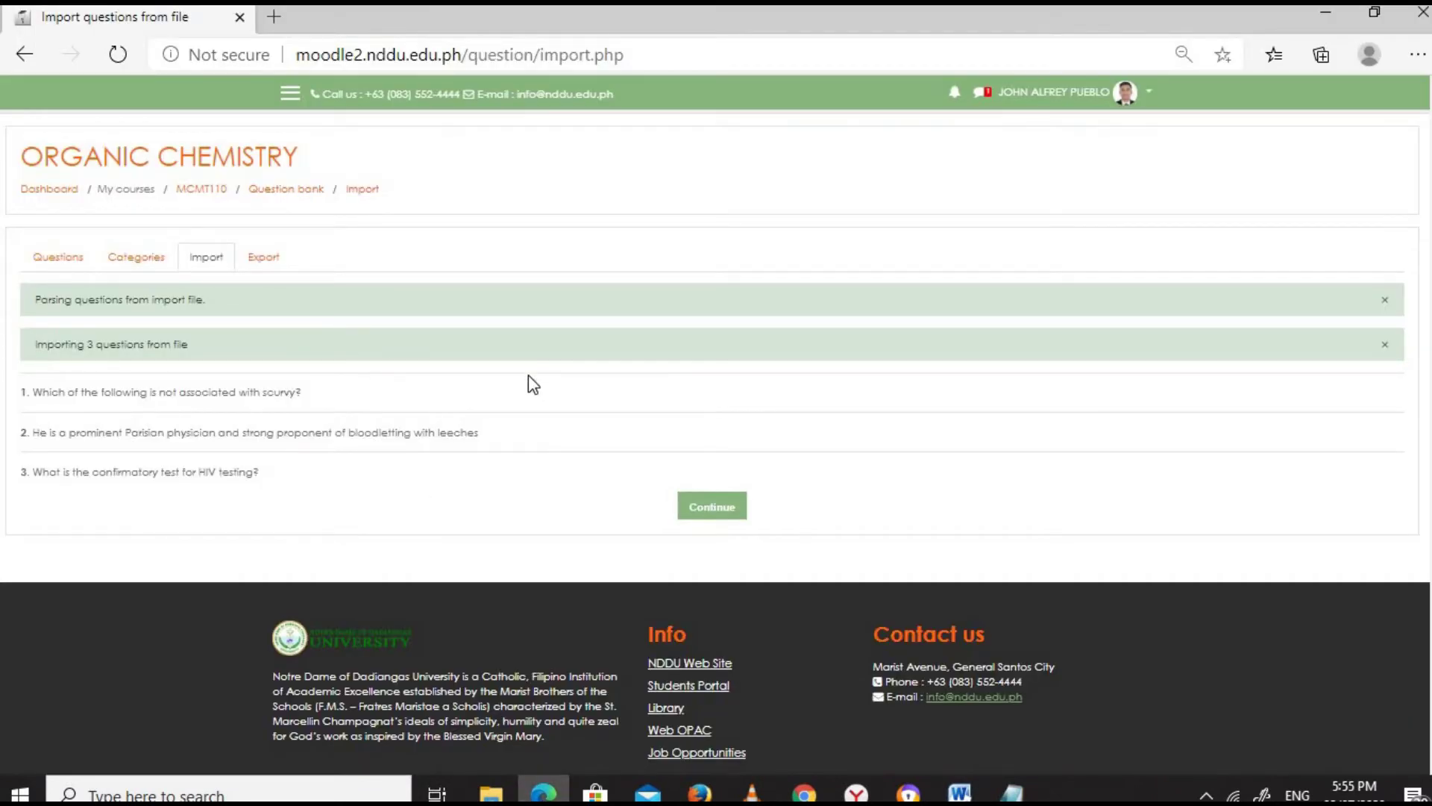
Step: Continue past the import results and reopen the ORGANIC CHEMISTRY course from the Dashboard
left_click(731, 521)
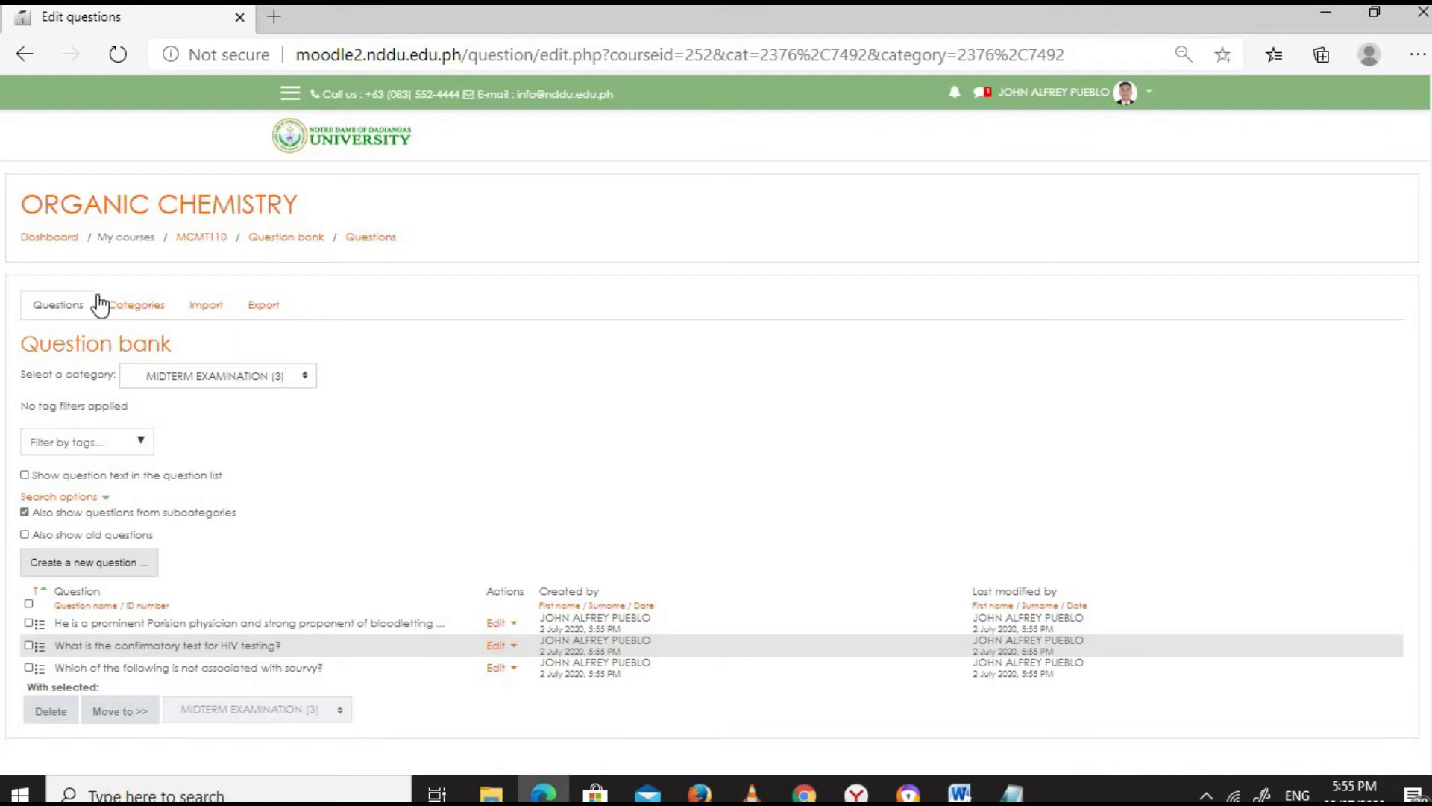
left_click(47, 243)
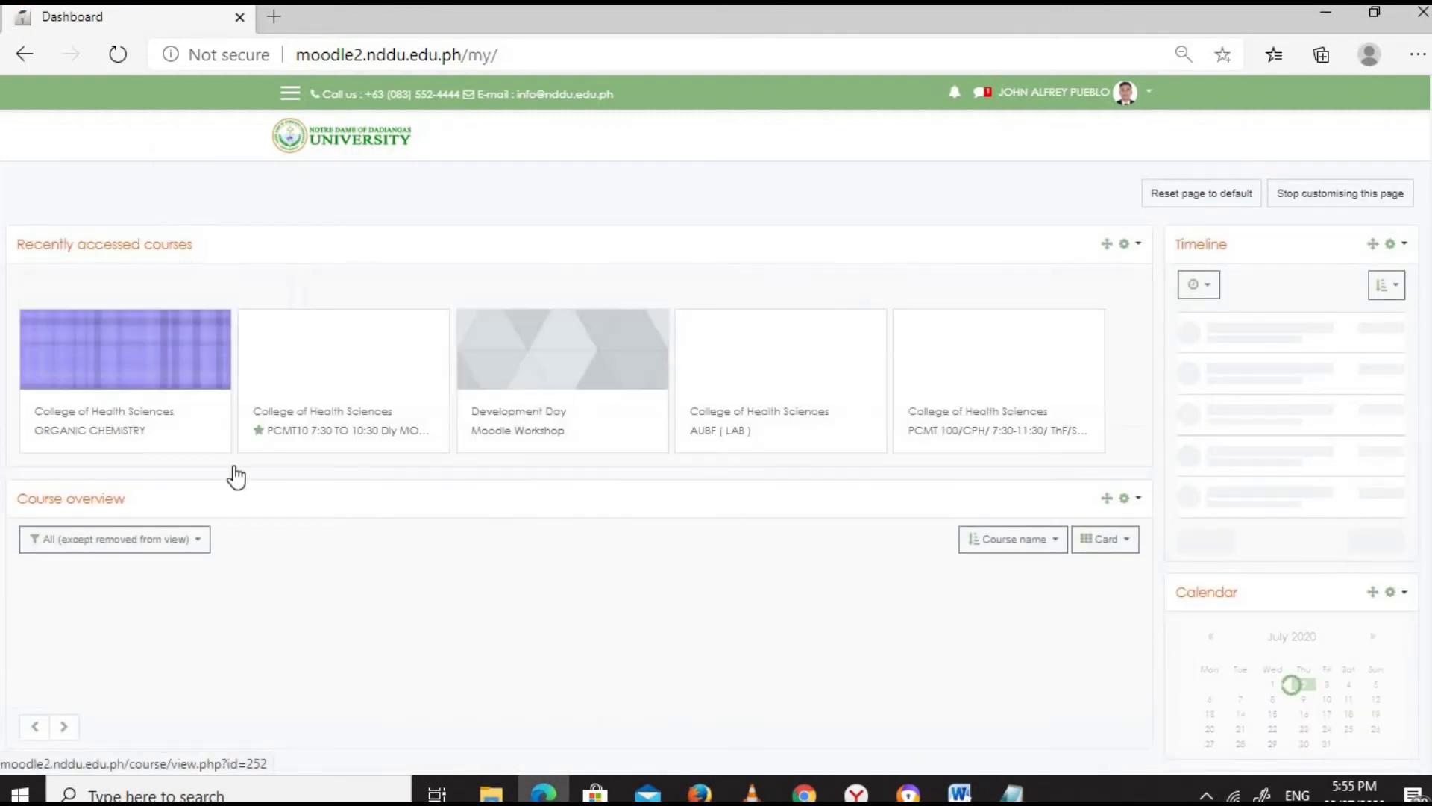
left_click(92, 437)
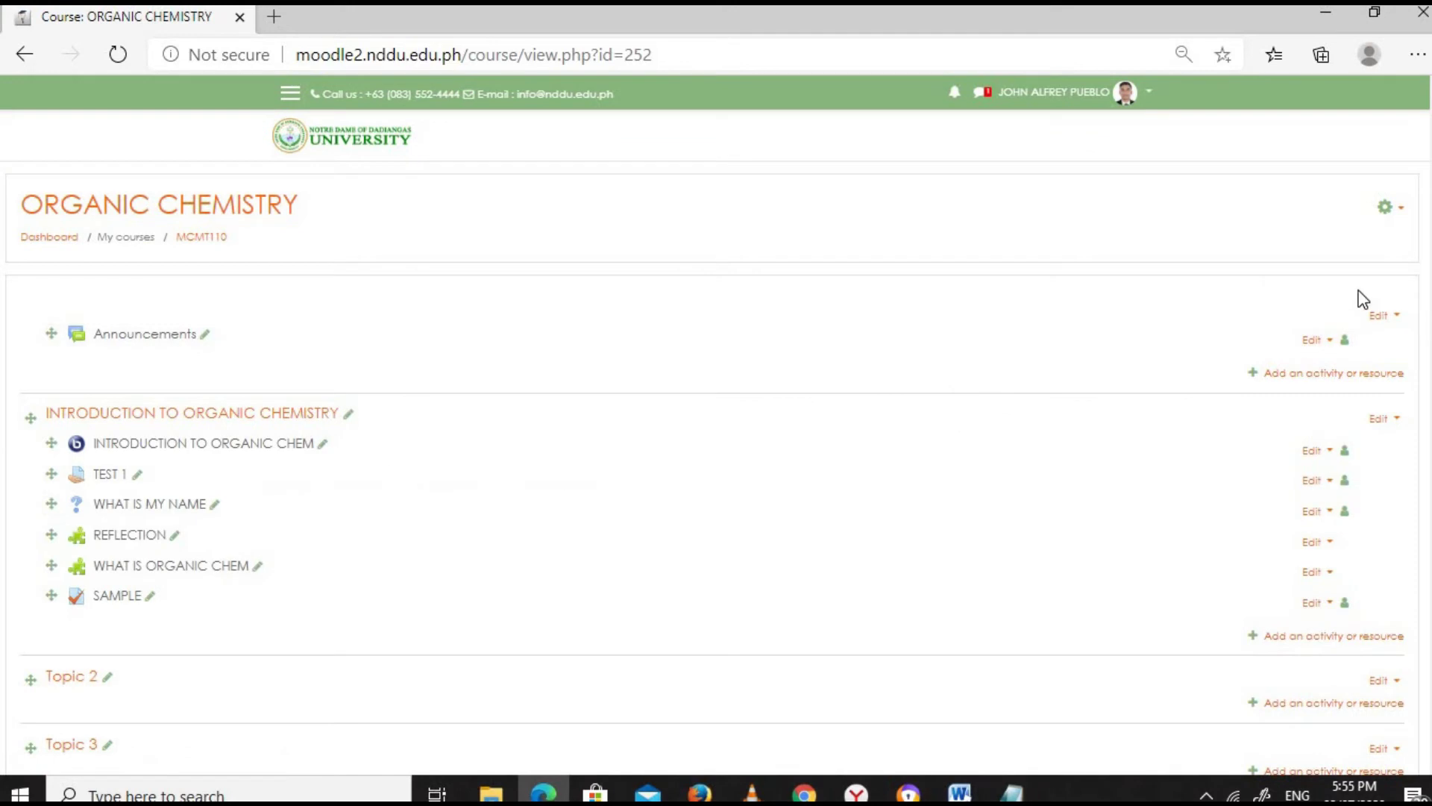
Step: Add a new Quiz activity to the INTRODUCTION TO ORGANIC CHEMISTRY section
left_click(1396, 218)
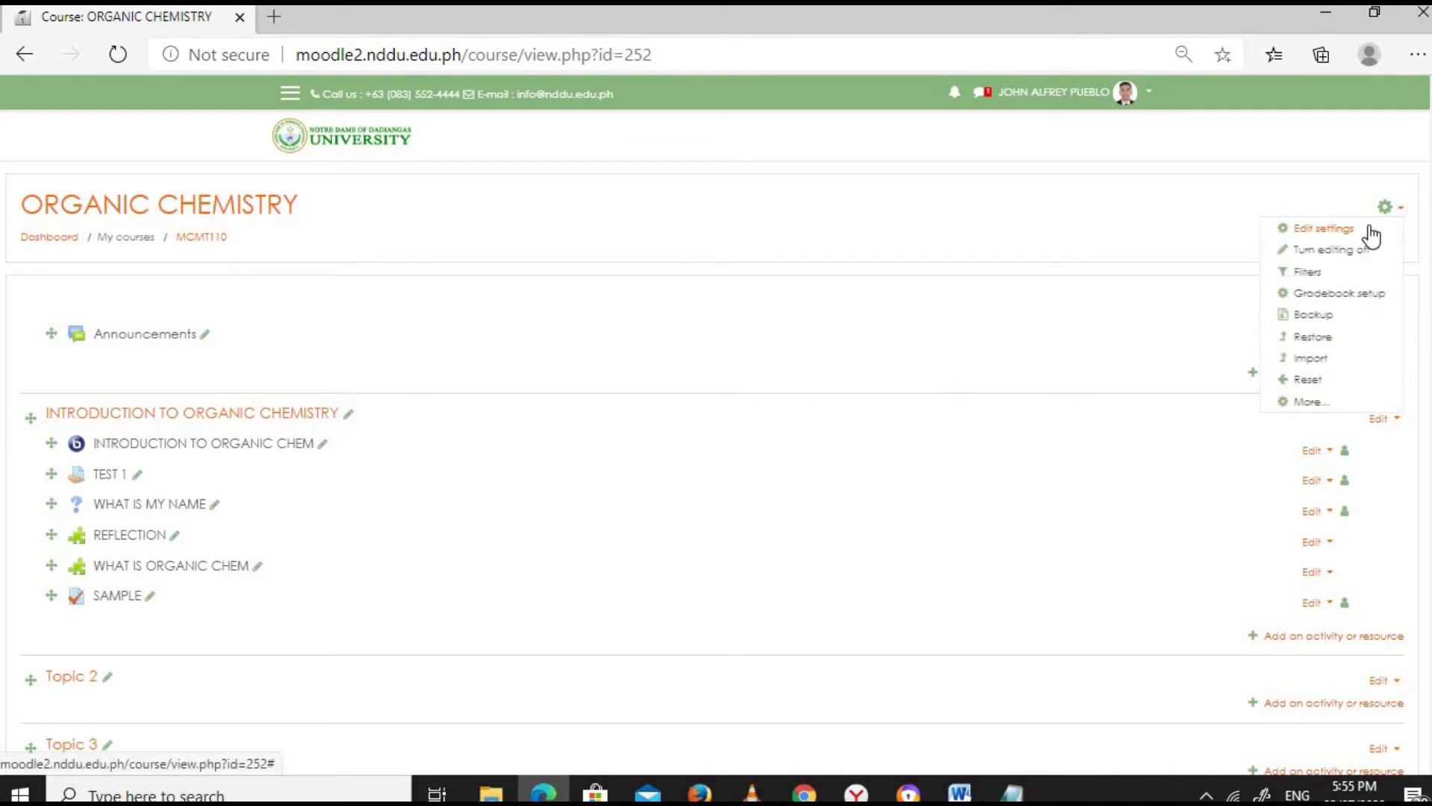
left_click(1289, 638)
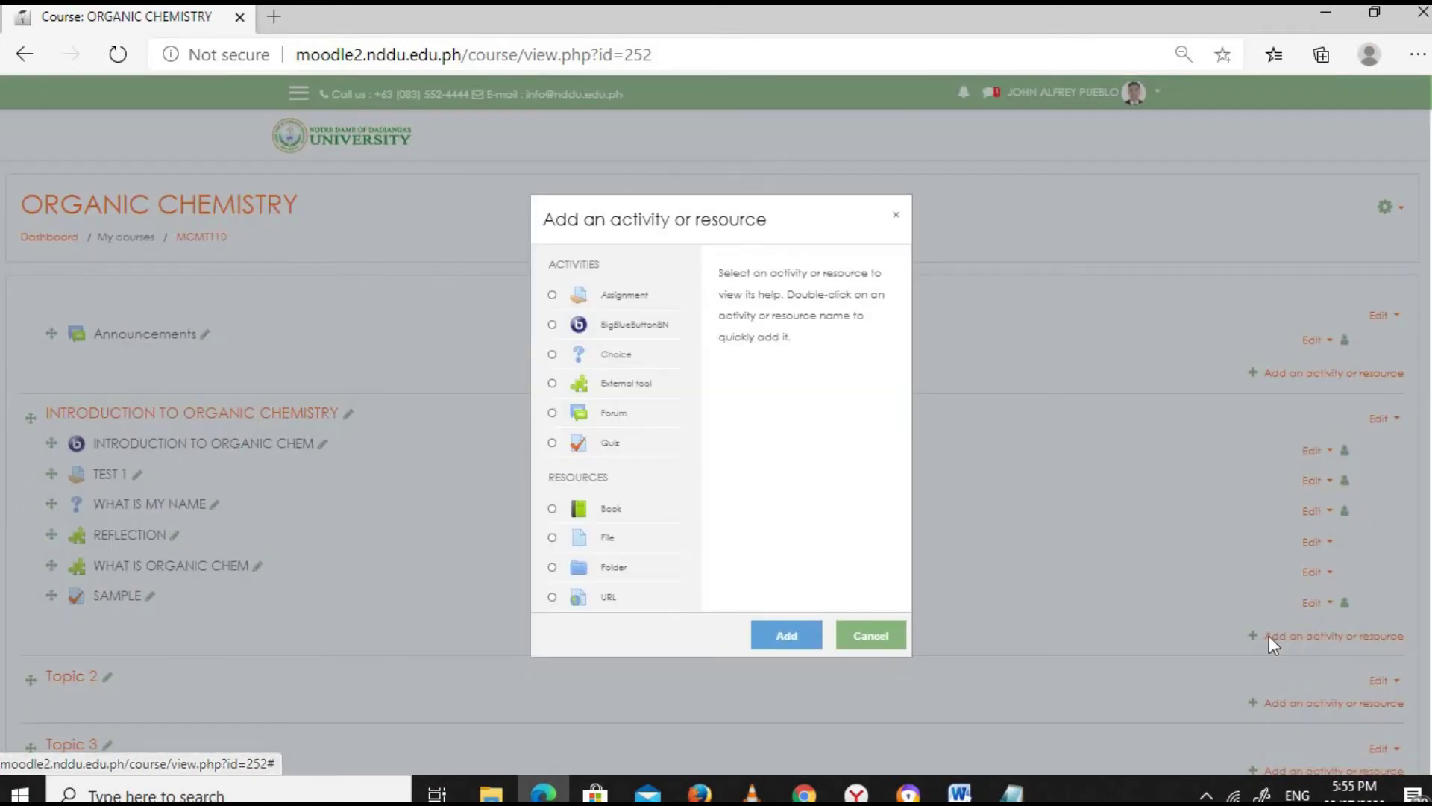
left_click(552, 443)
left_click(761, 643)
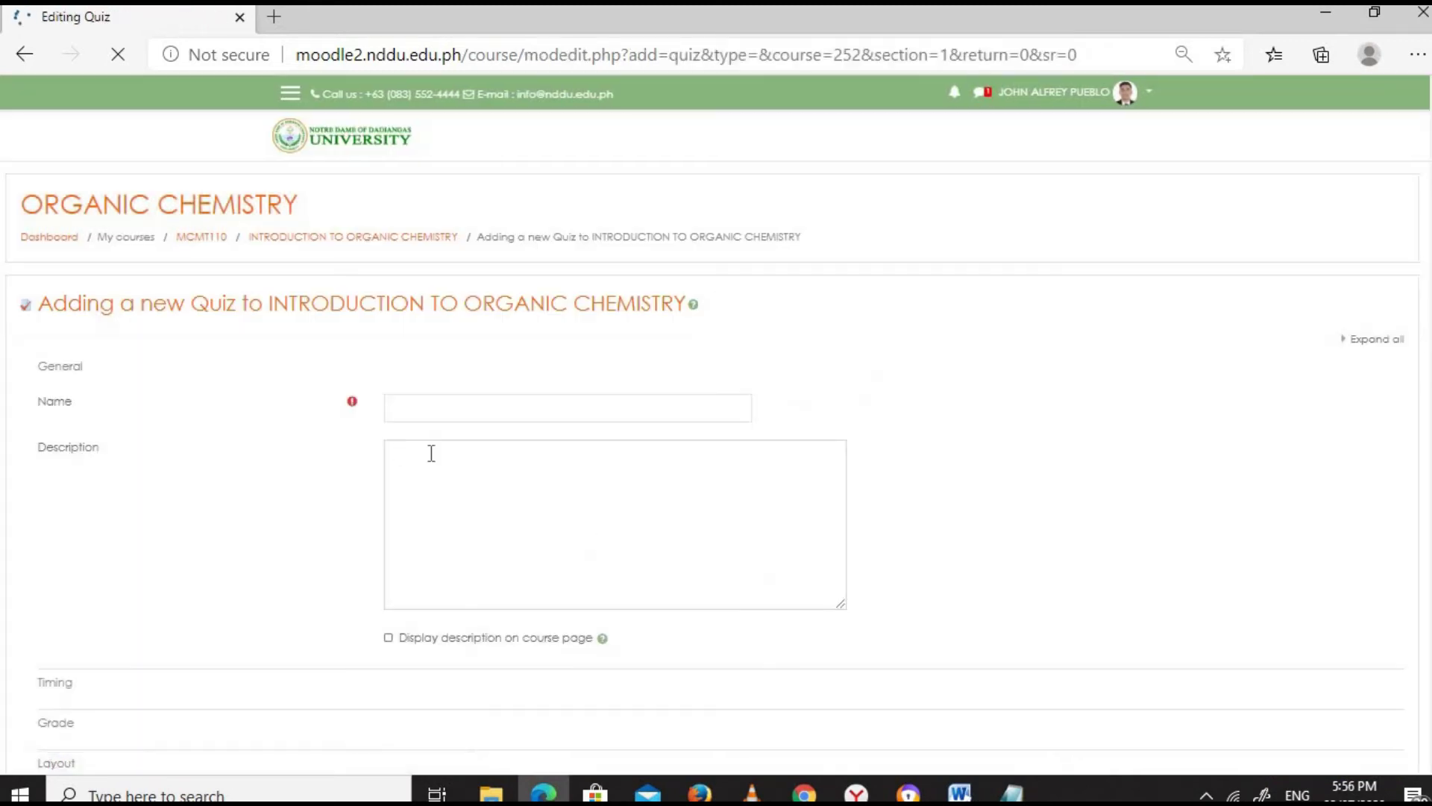
Step: Start entering MIDTERM EXAMINATION as the quiz name
left_click(477, 406)
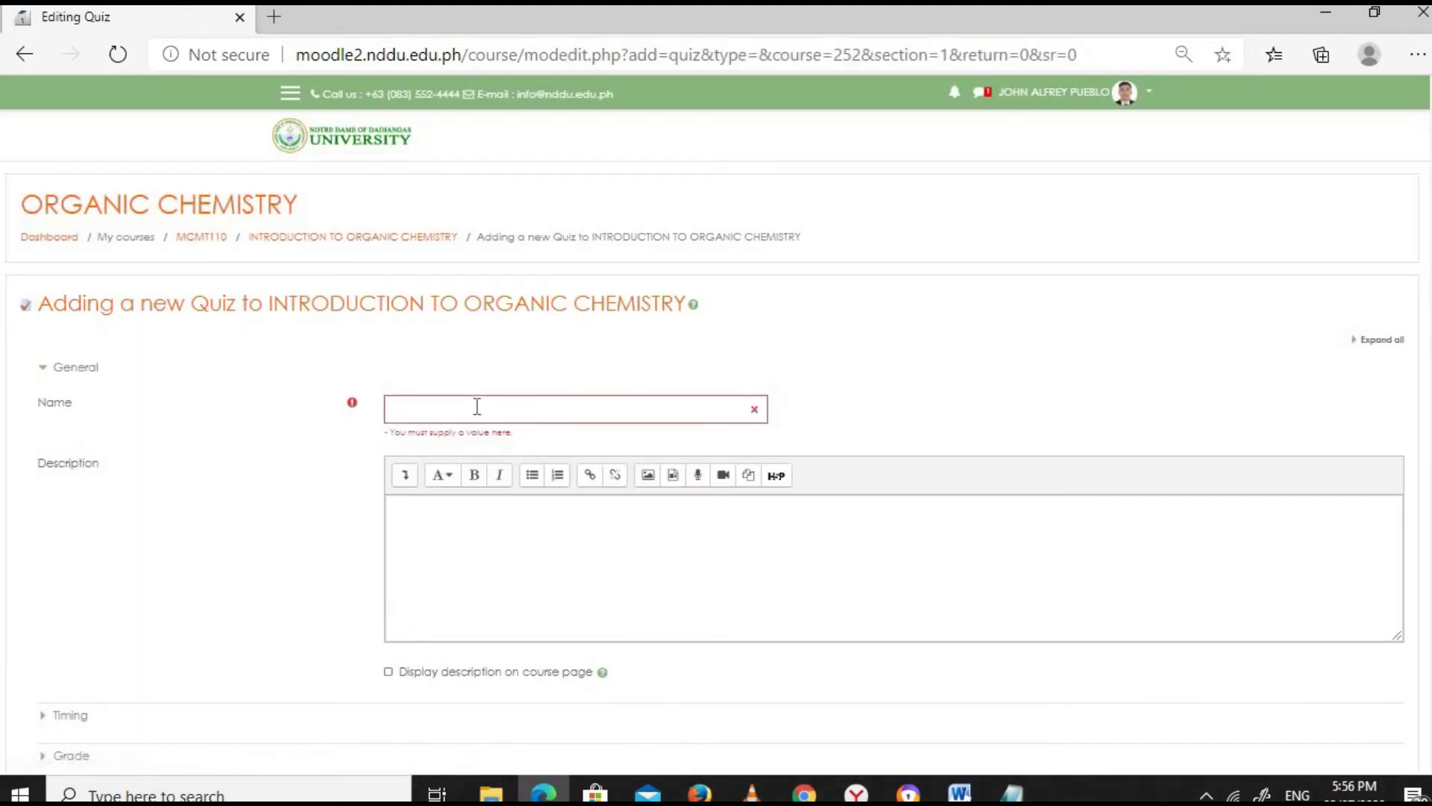
scroll(477, 407, "down", 8)
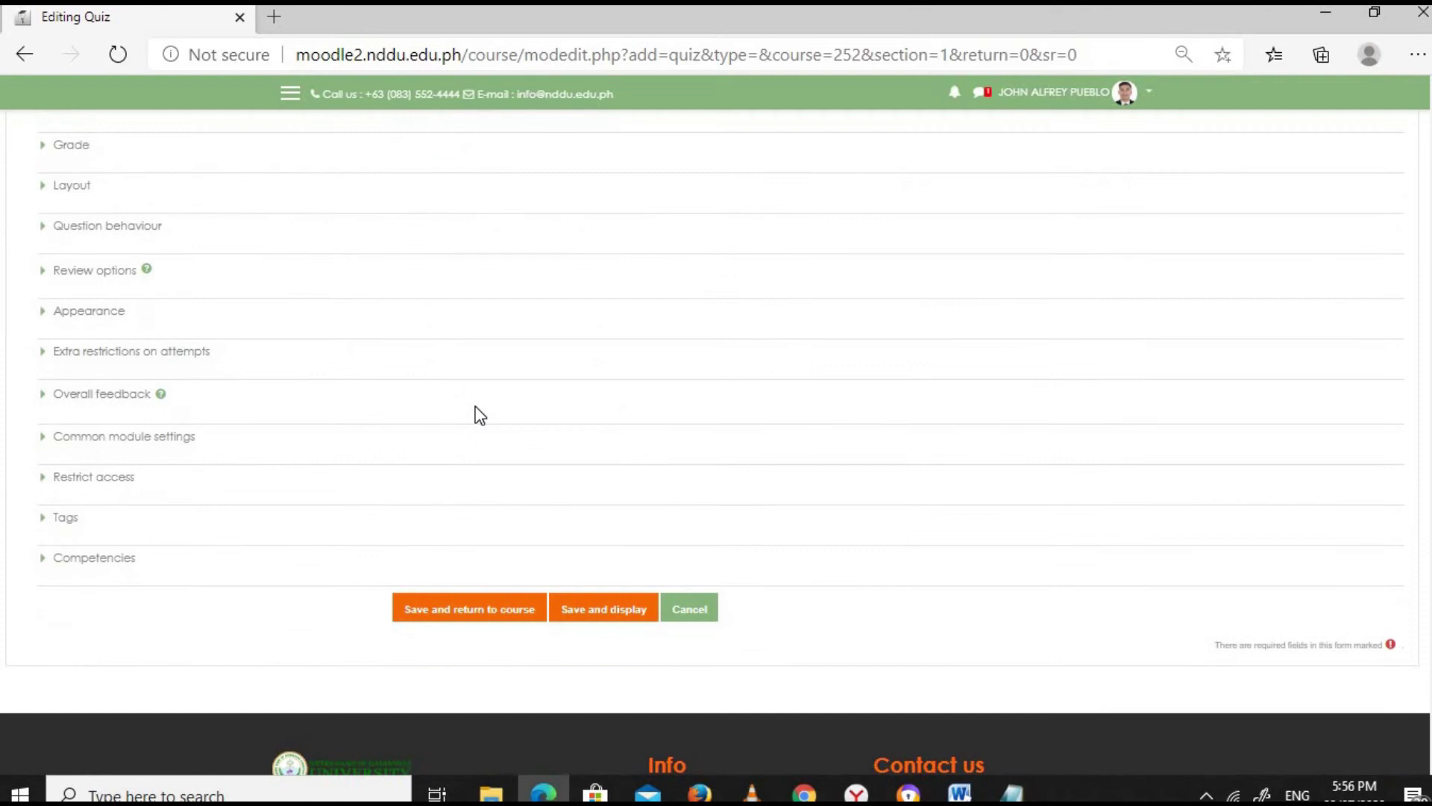
scroll(480, 415, "up", 8)
type("MIDTERM EXAMINATION")
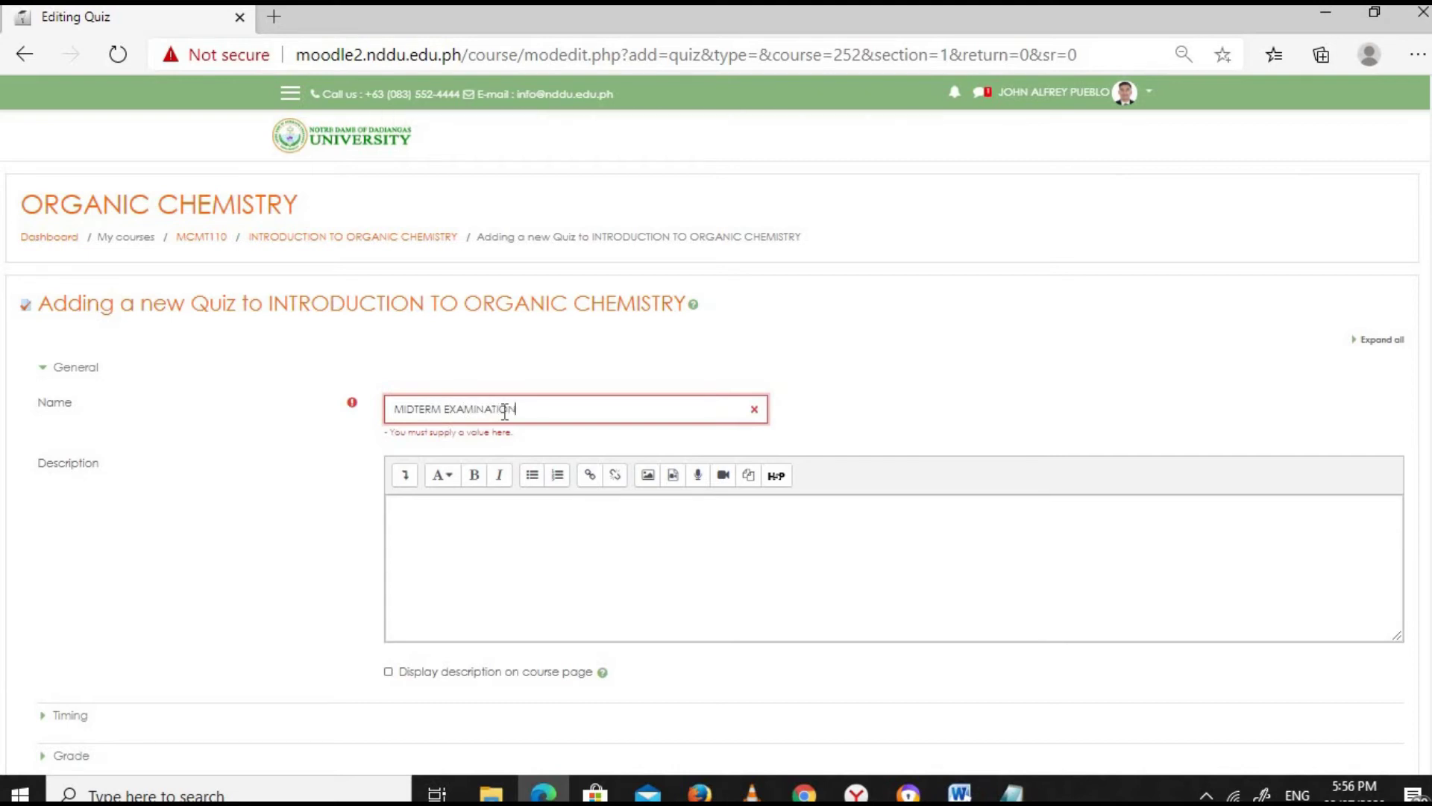
Step: Enable the quiz opening date and set it to 4 July 2020 at 07:00
left_click(466, 533)
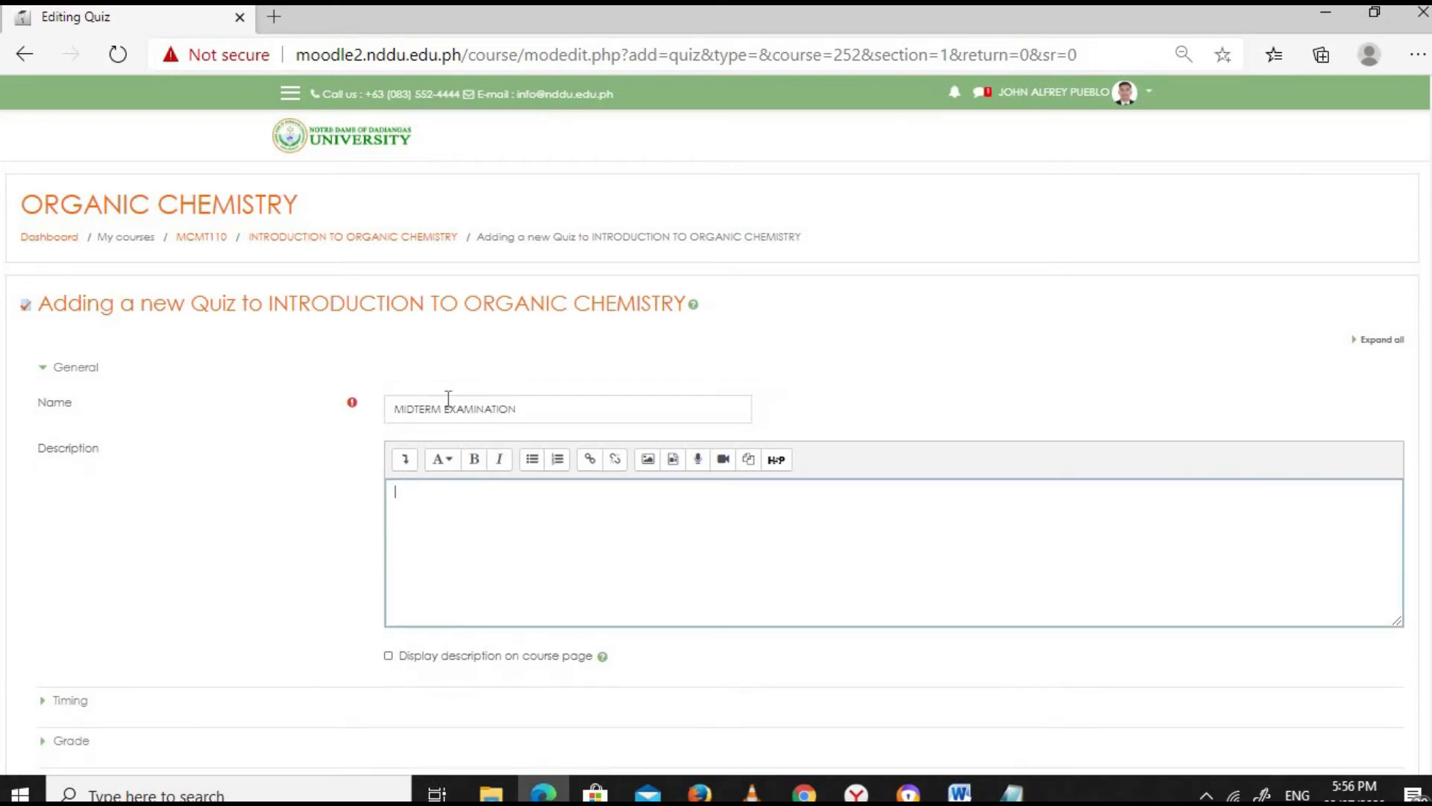
scroll(715, 498, "down", 2)
scroll(539, 530, "down", 2)
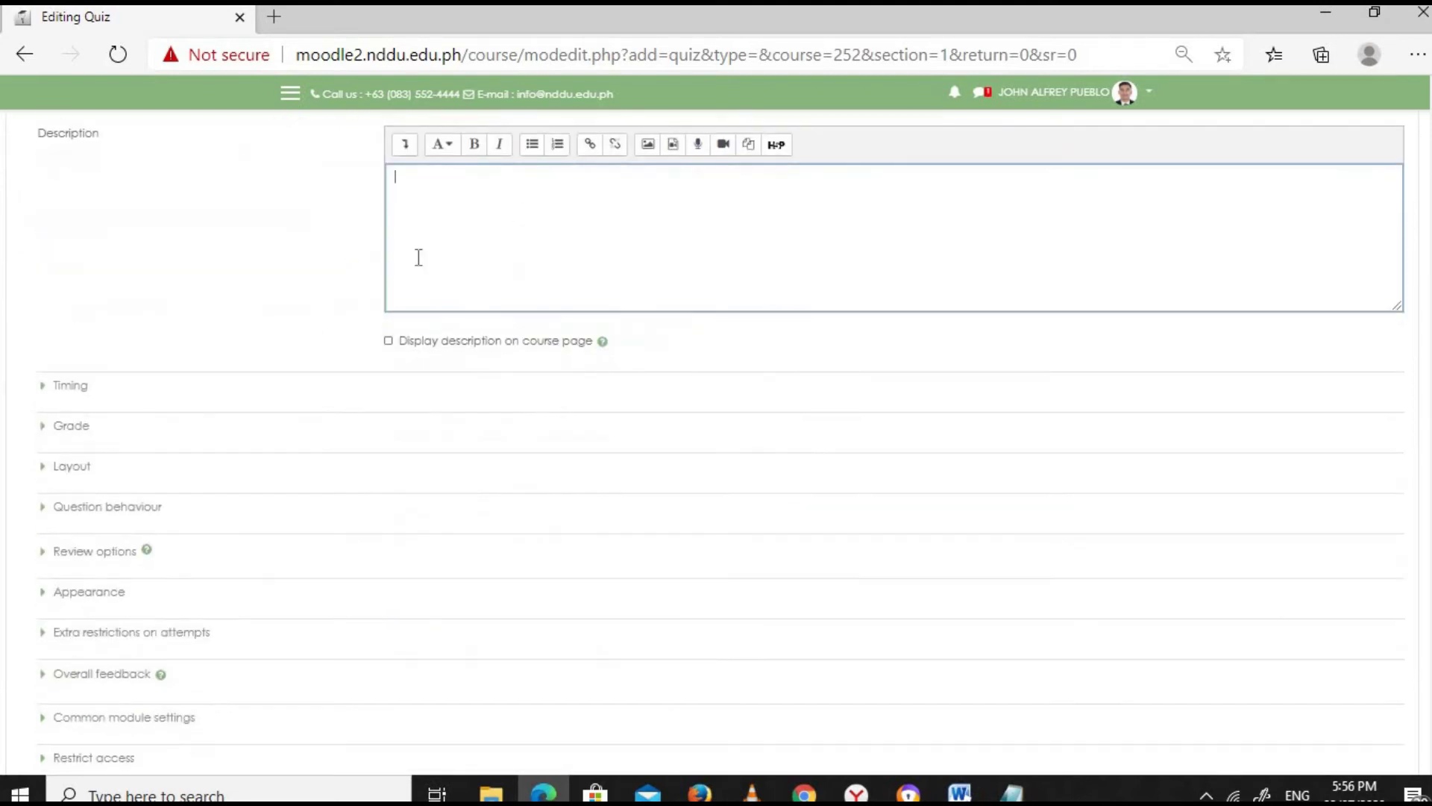
left_click(65, 390)
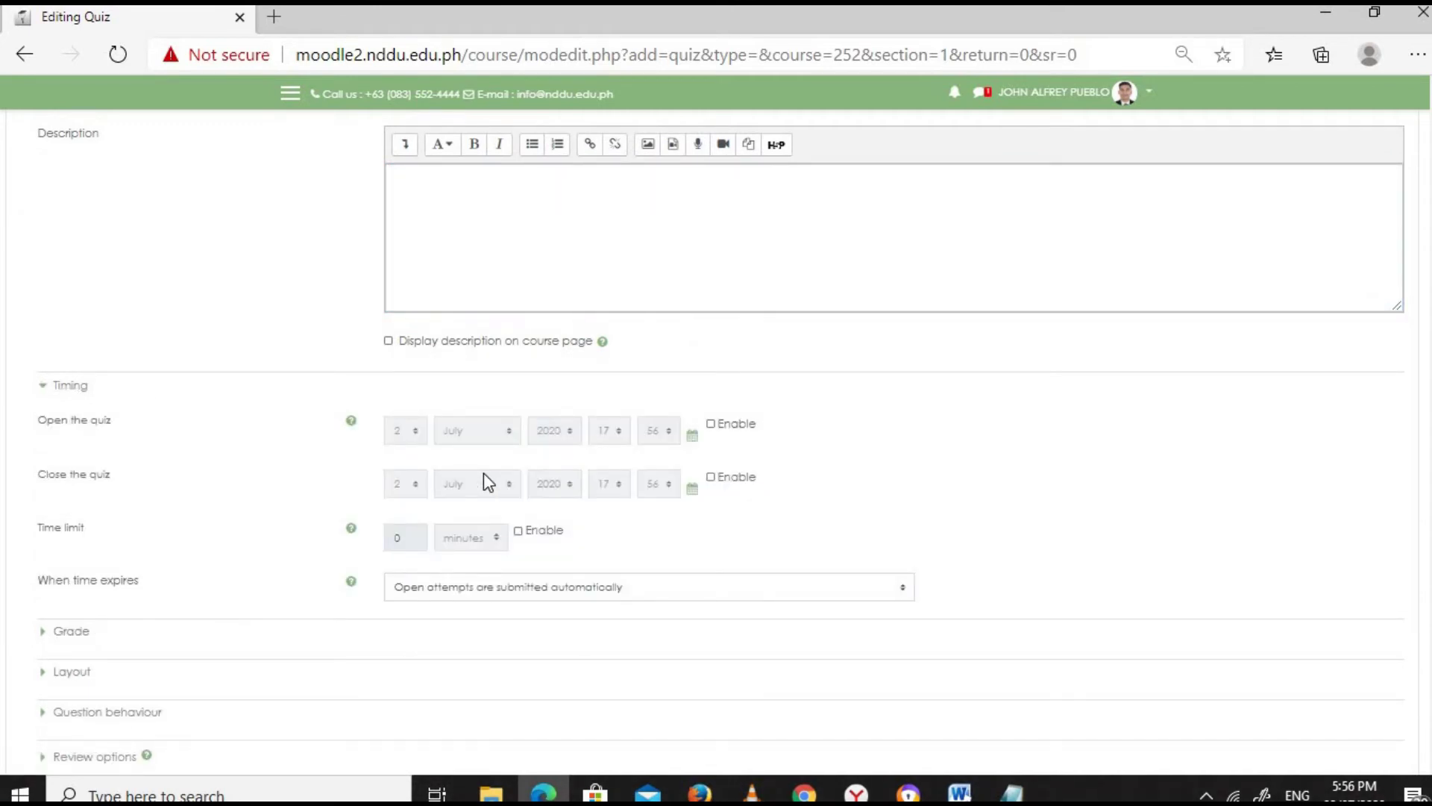
left_click(711, 425)
left_click(404, 432)
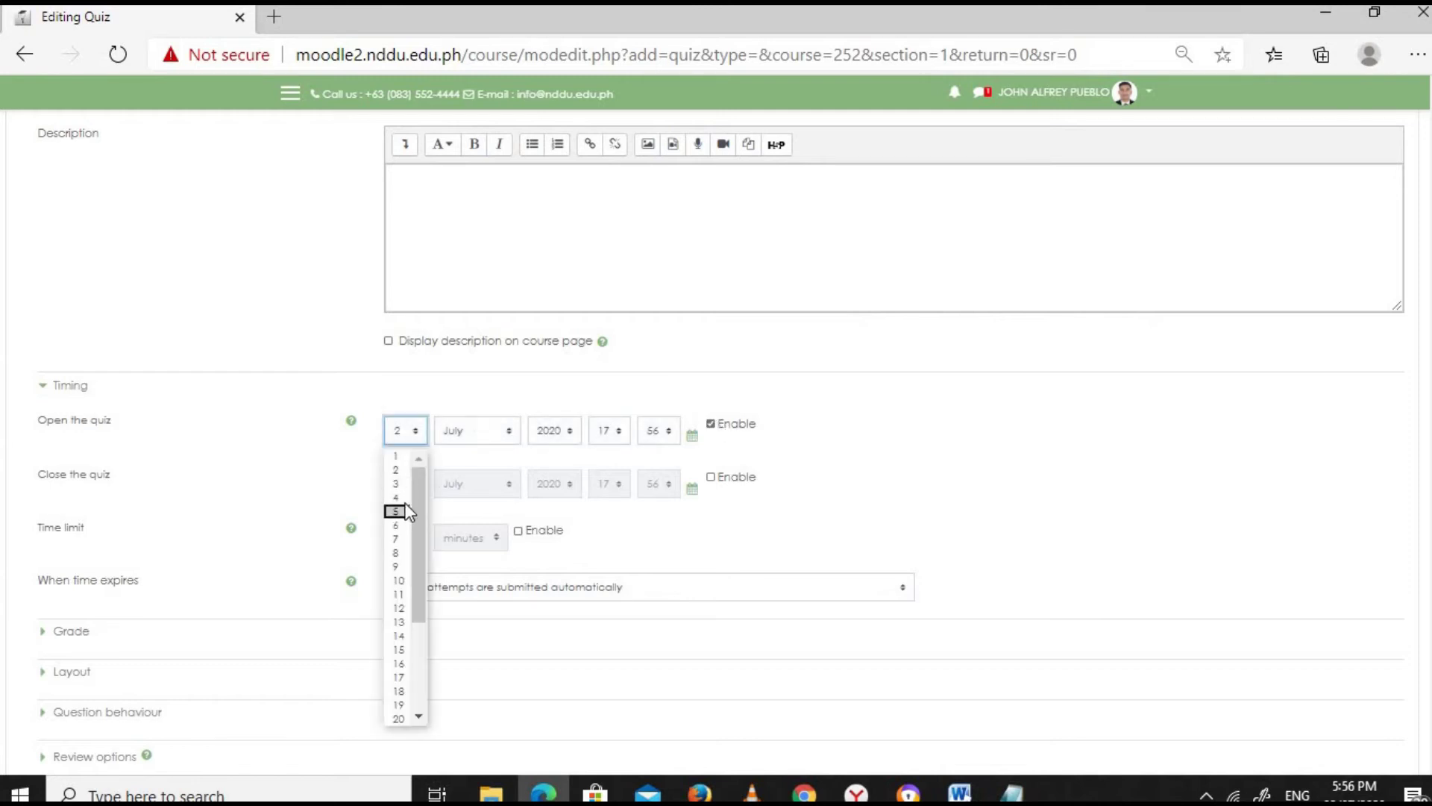
left_click(401, 507)
left_click(621, 438)
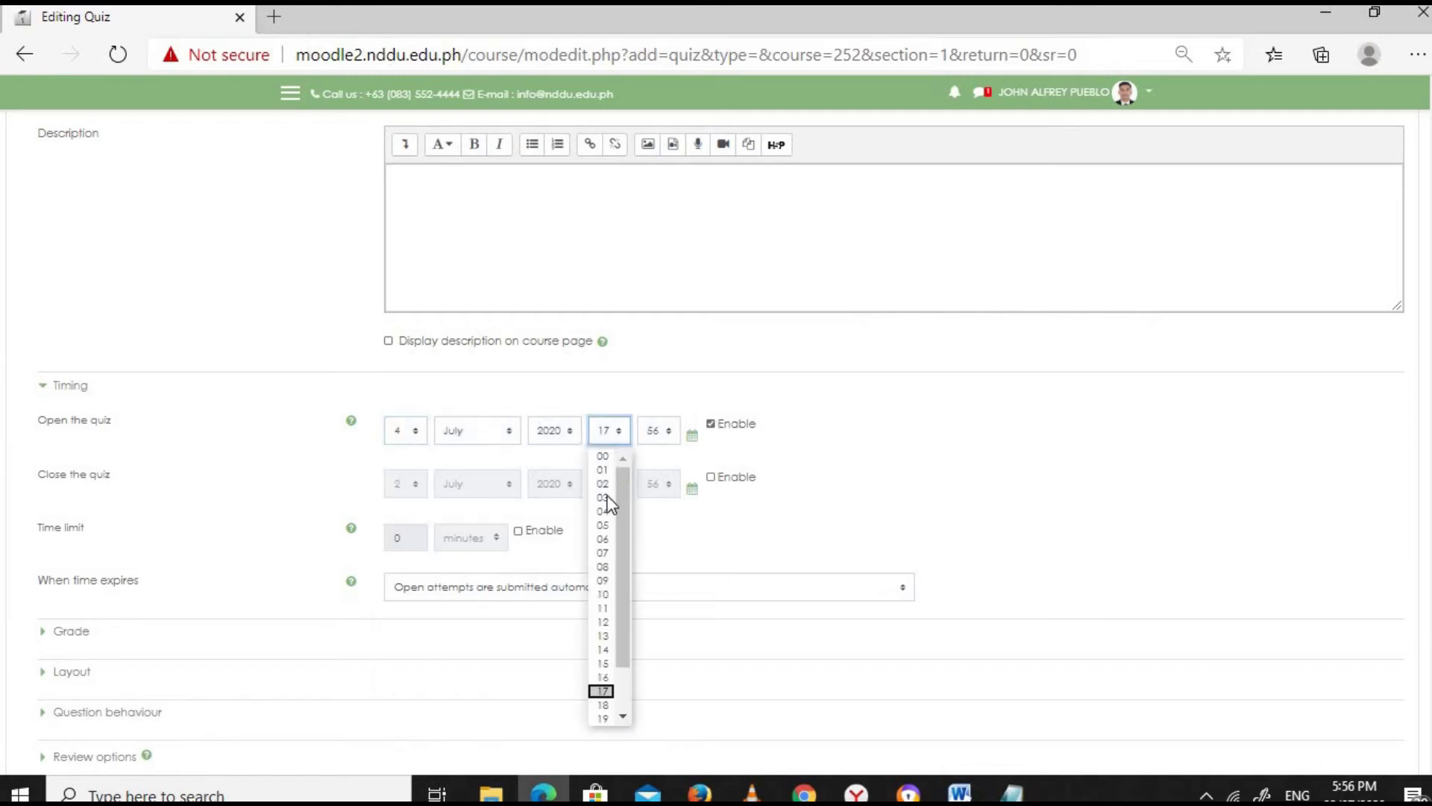
left_click(599, 565)
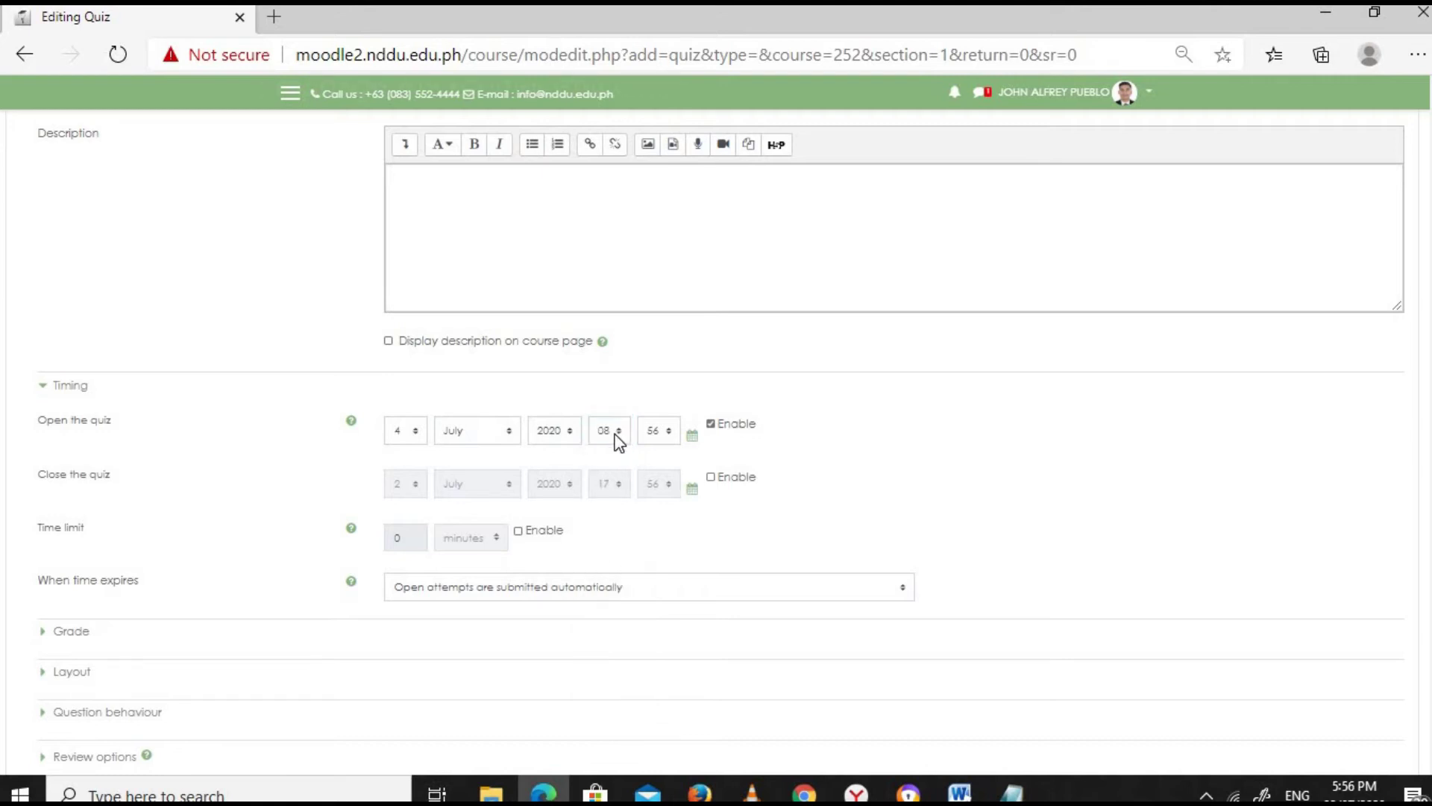
left_click(614, 433)
left_click(602, 549)
left_click(660, 439)
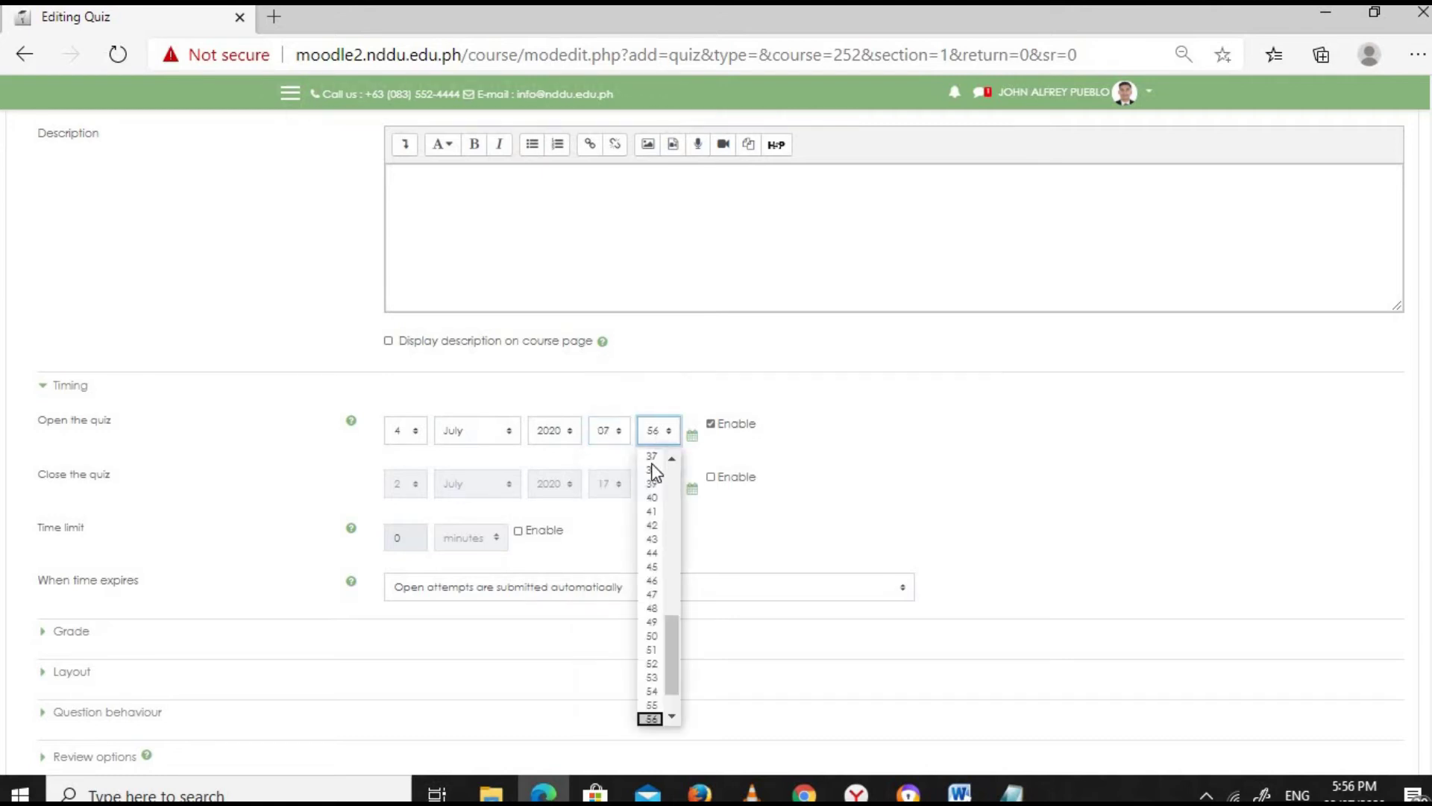
scroll(655, 485, "up", 5)
scroll(656, 485, "up", 5)
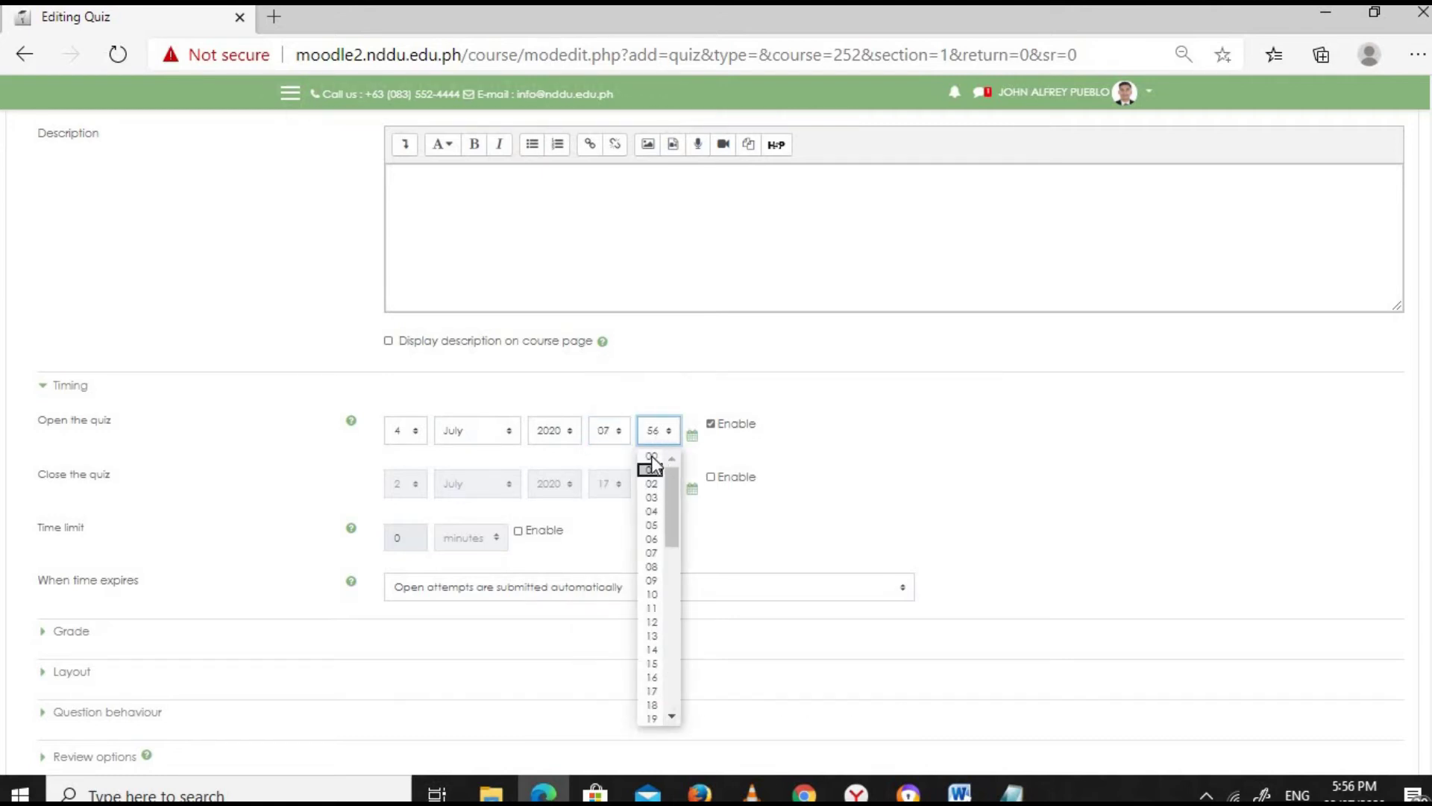
left_click(652, 456)
Step: Enable a time limit for the quiz and enter its minutes value
scroll(782, 433, "down", 3)
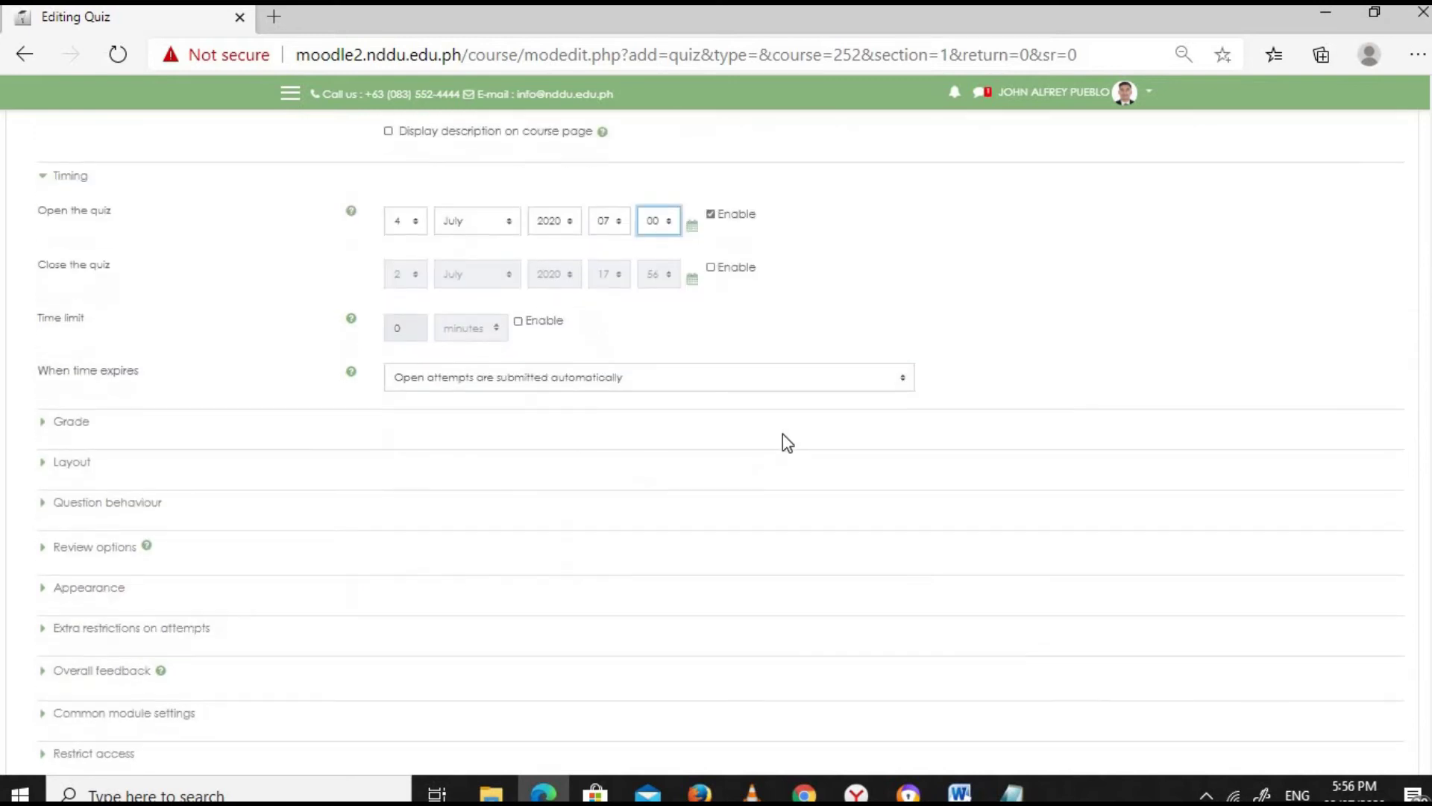
left_click(518, 321)
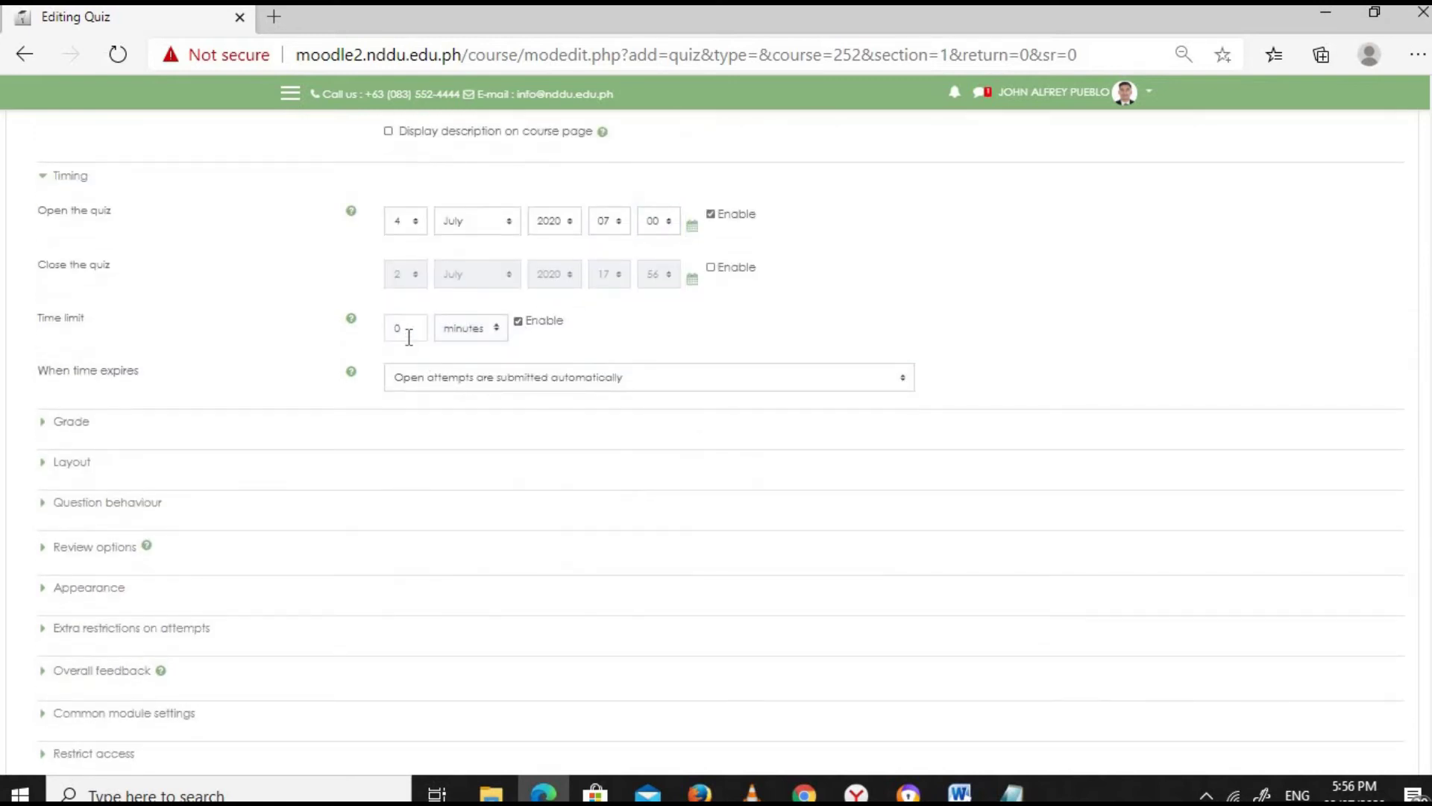
left_click(399, 332)
scroll(362, 372, "down", 1)
scroll(378, 442, "down", 5)
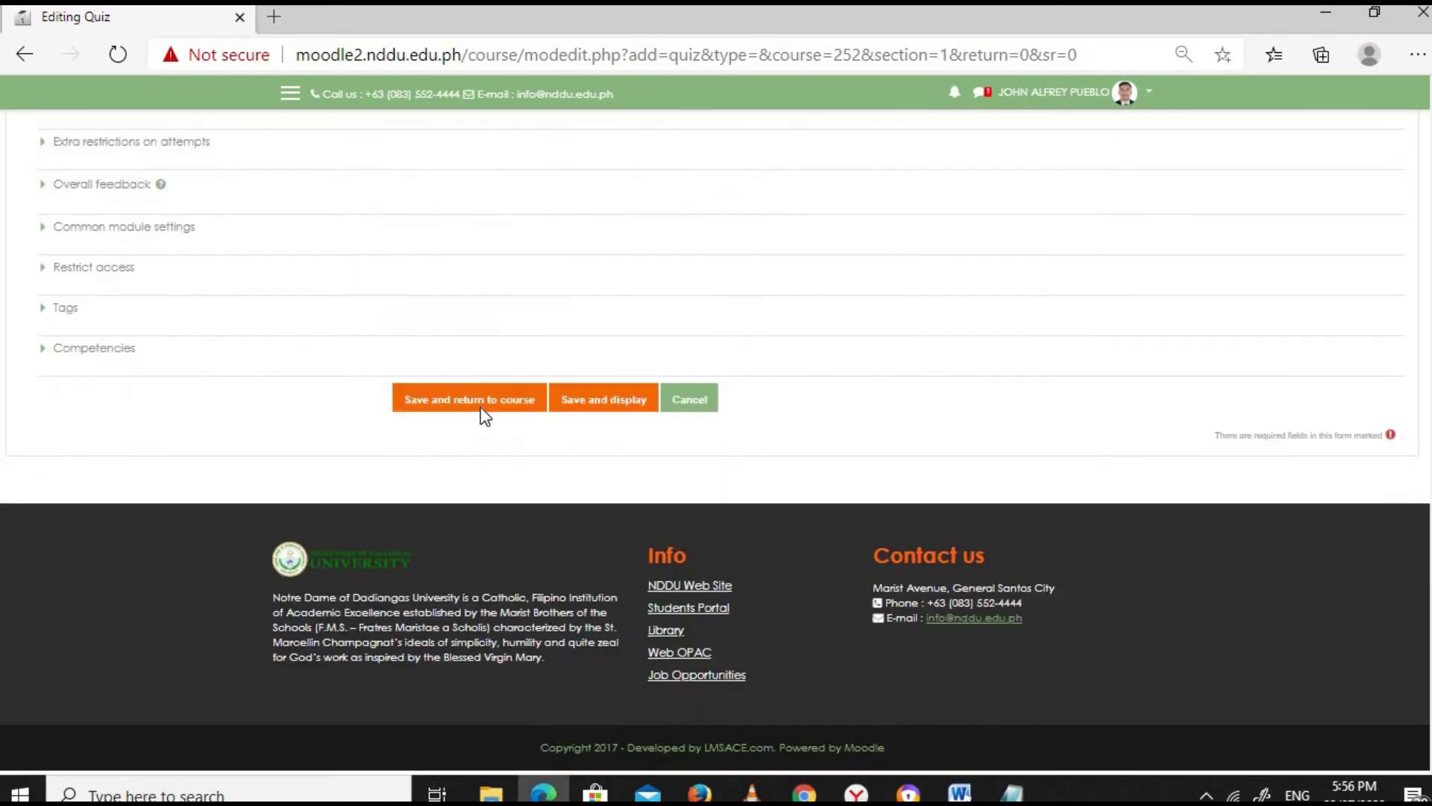
scroll(480, 415, "up", 4)
scroll(557, 742, "down", 3)
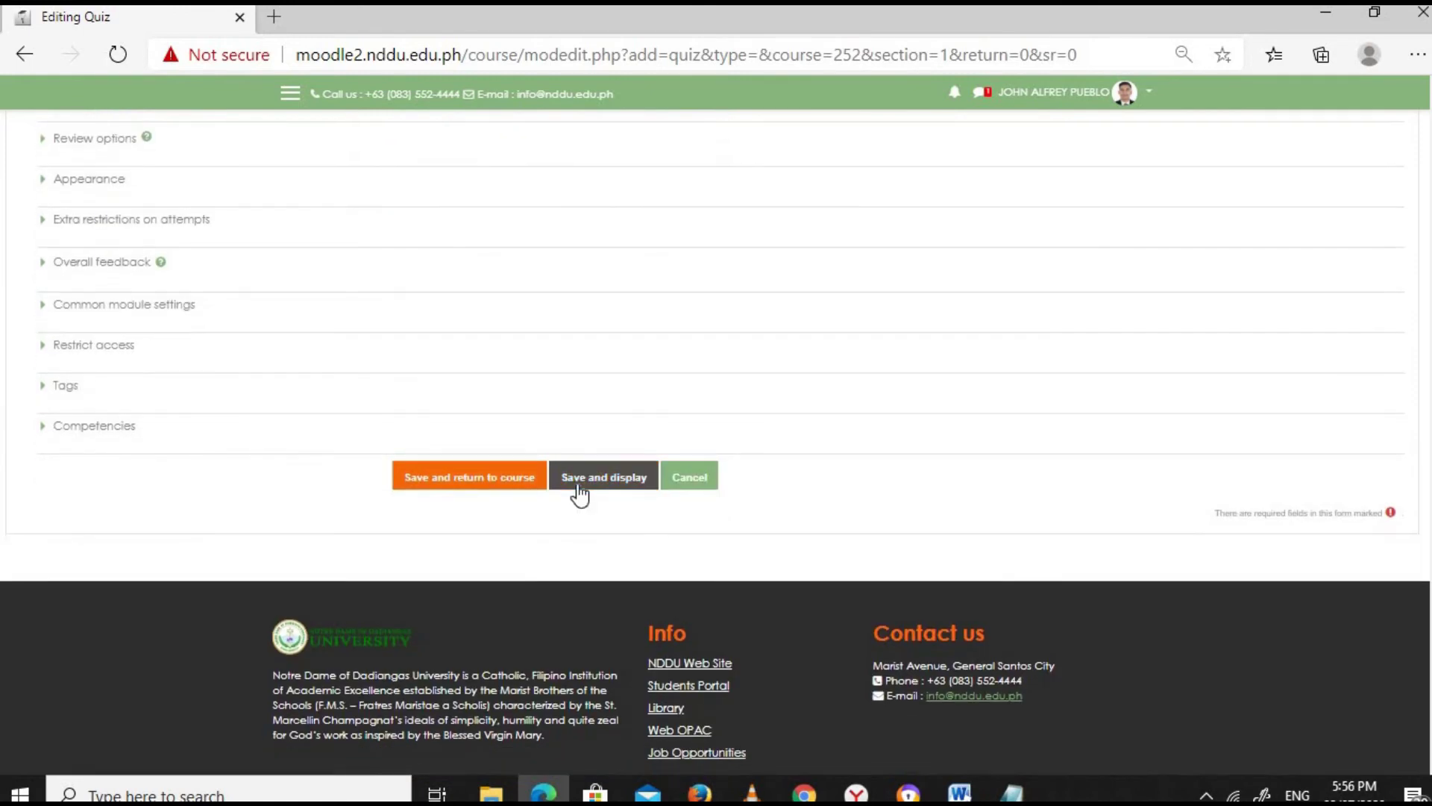
Step: Save and display the quiz, then open its empty question editing page and Add menu
left_click(581, 481)
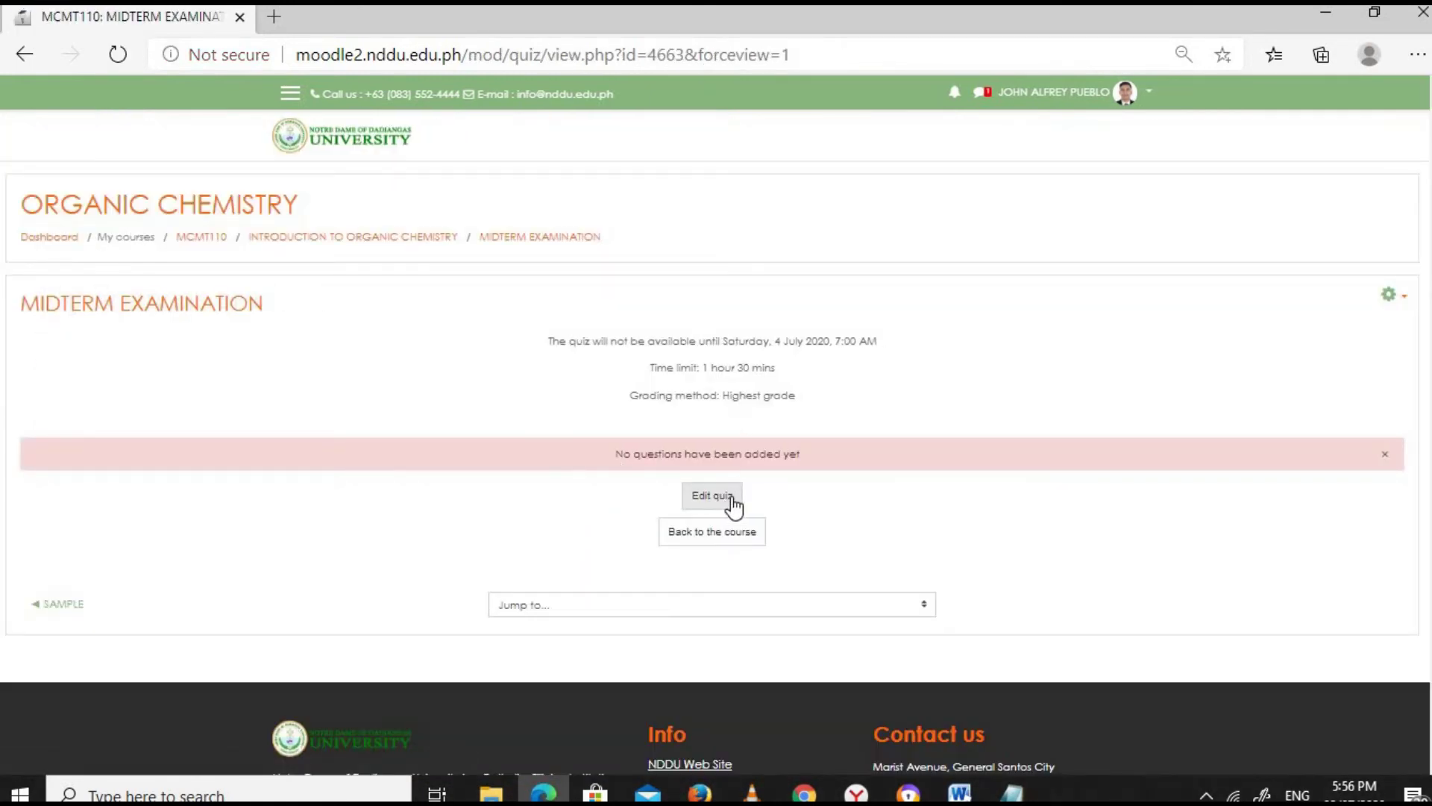
left_click(718, 497)
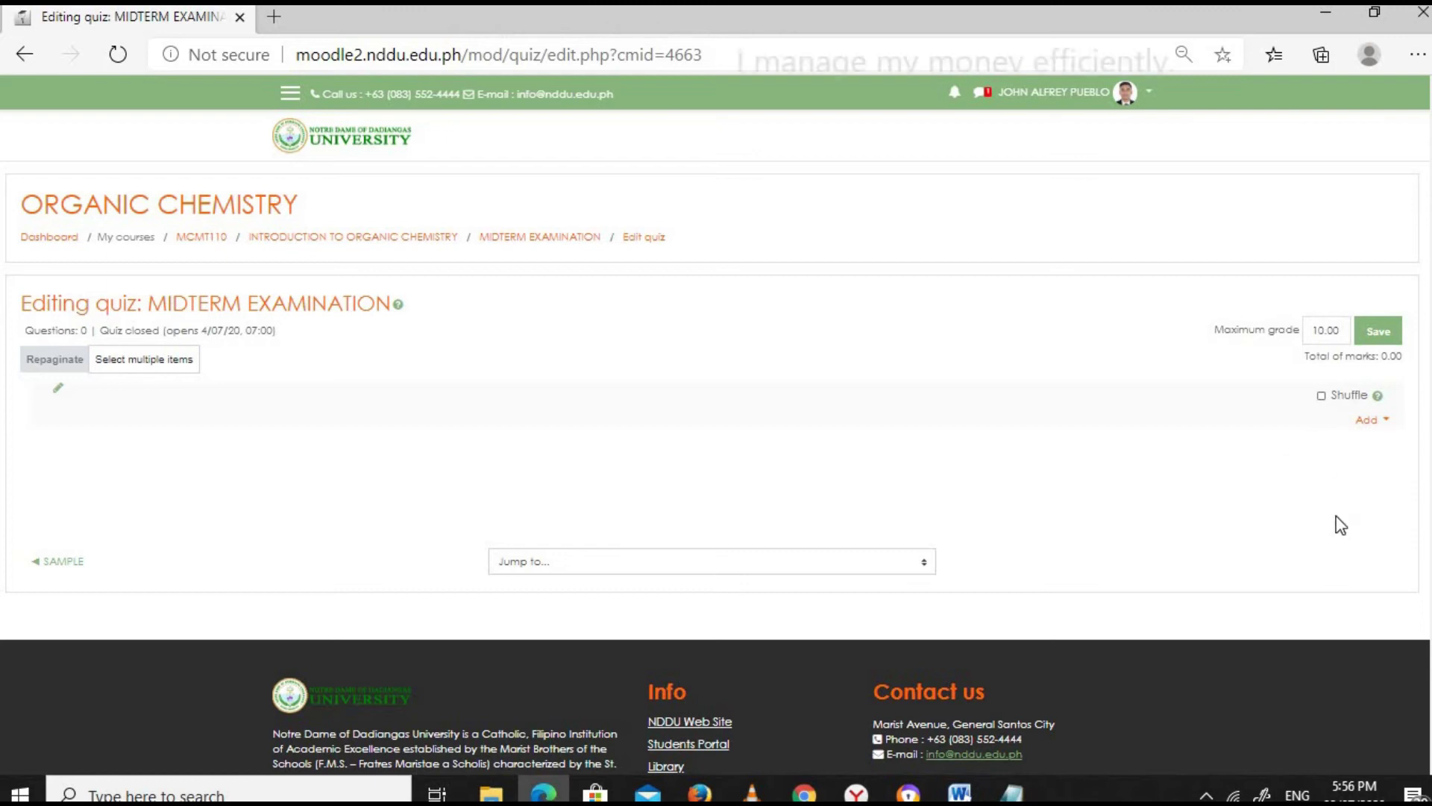
left_click(1367, 421)
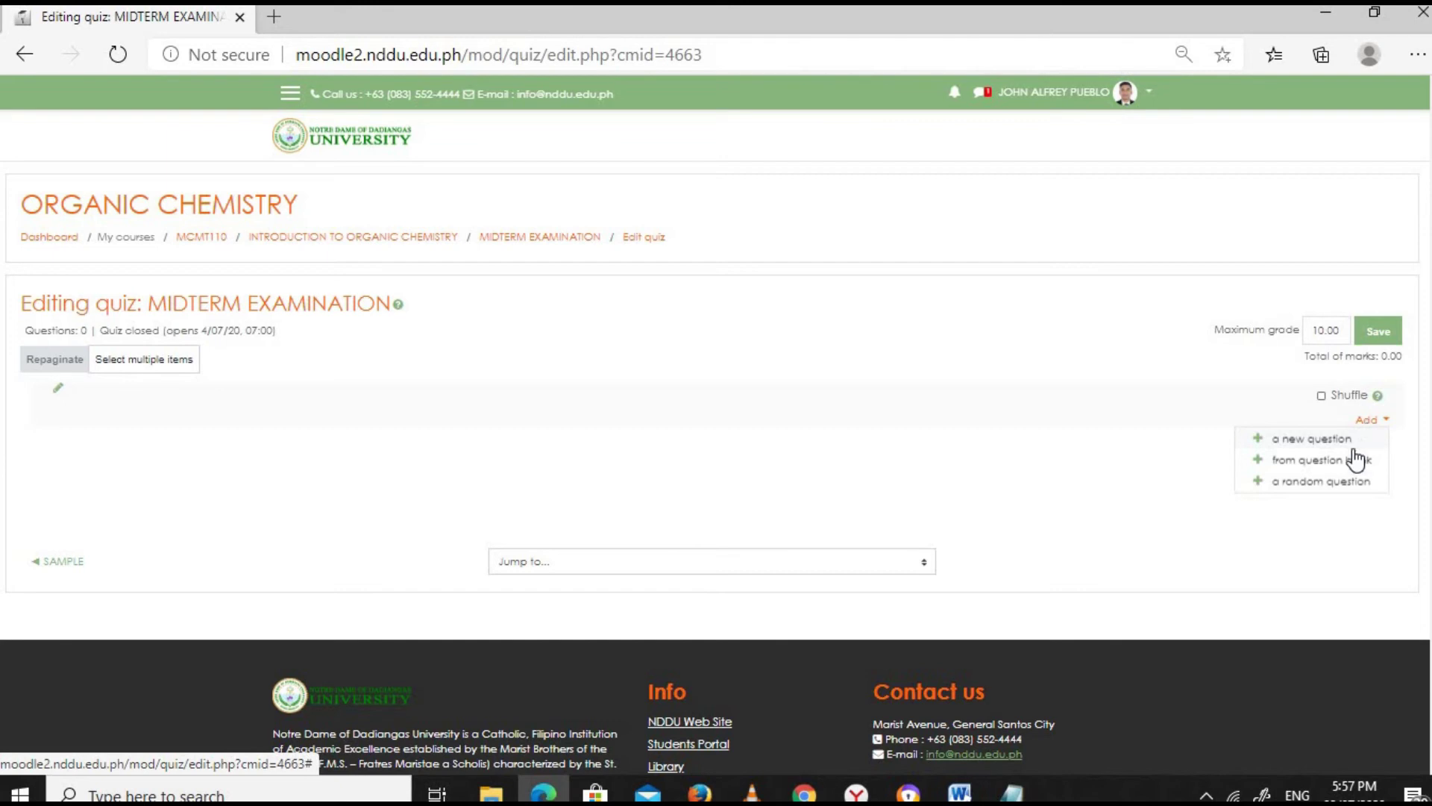
Step: Add all three questions from the MIDTERM EXAMINATION (3) bank category, including old ones
left_click(1286, 461)
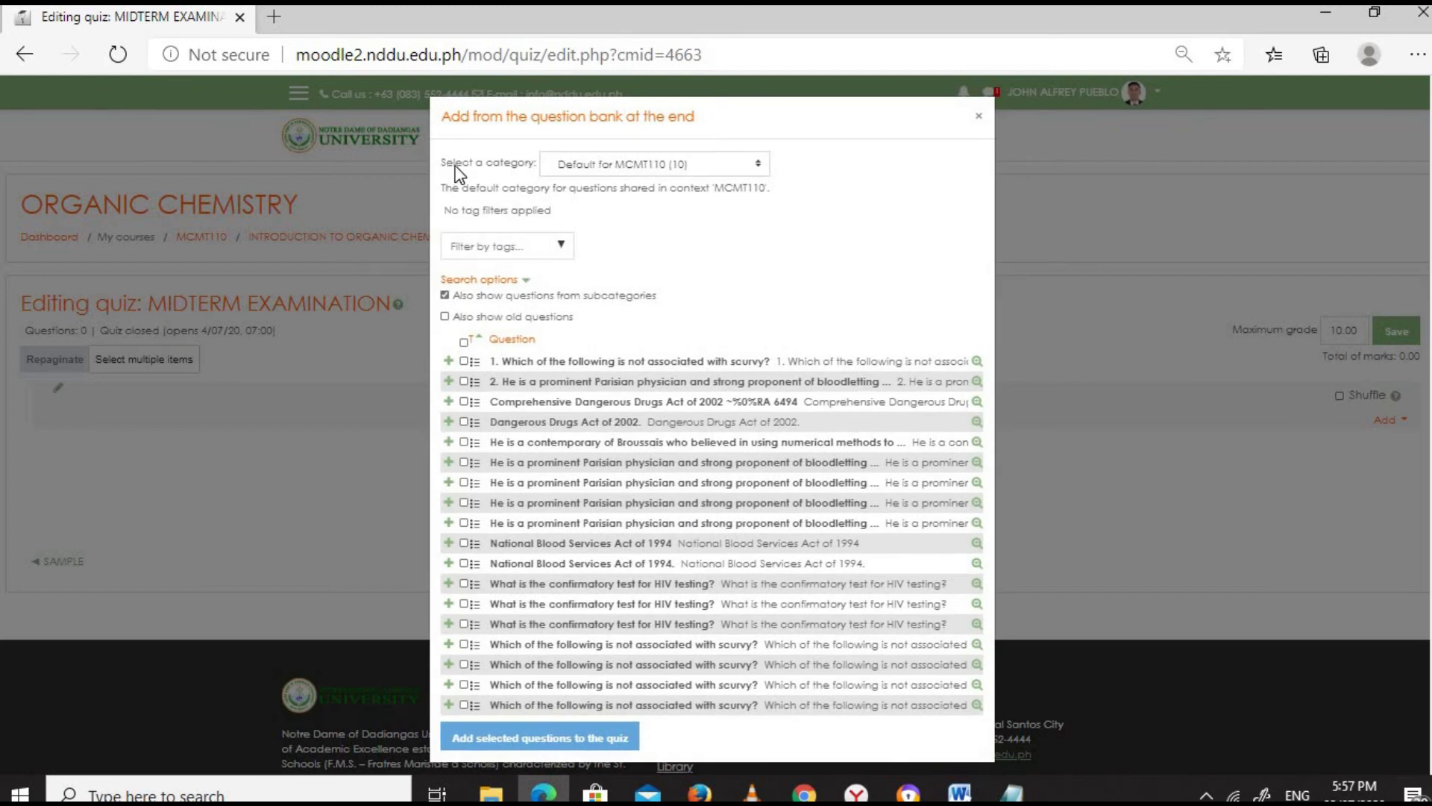
left_click(589, 169)
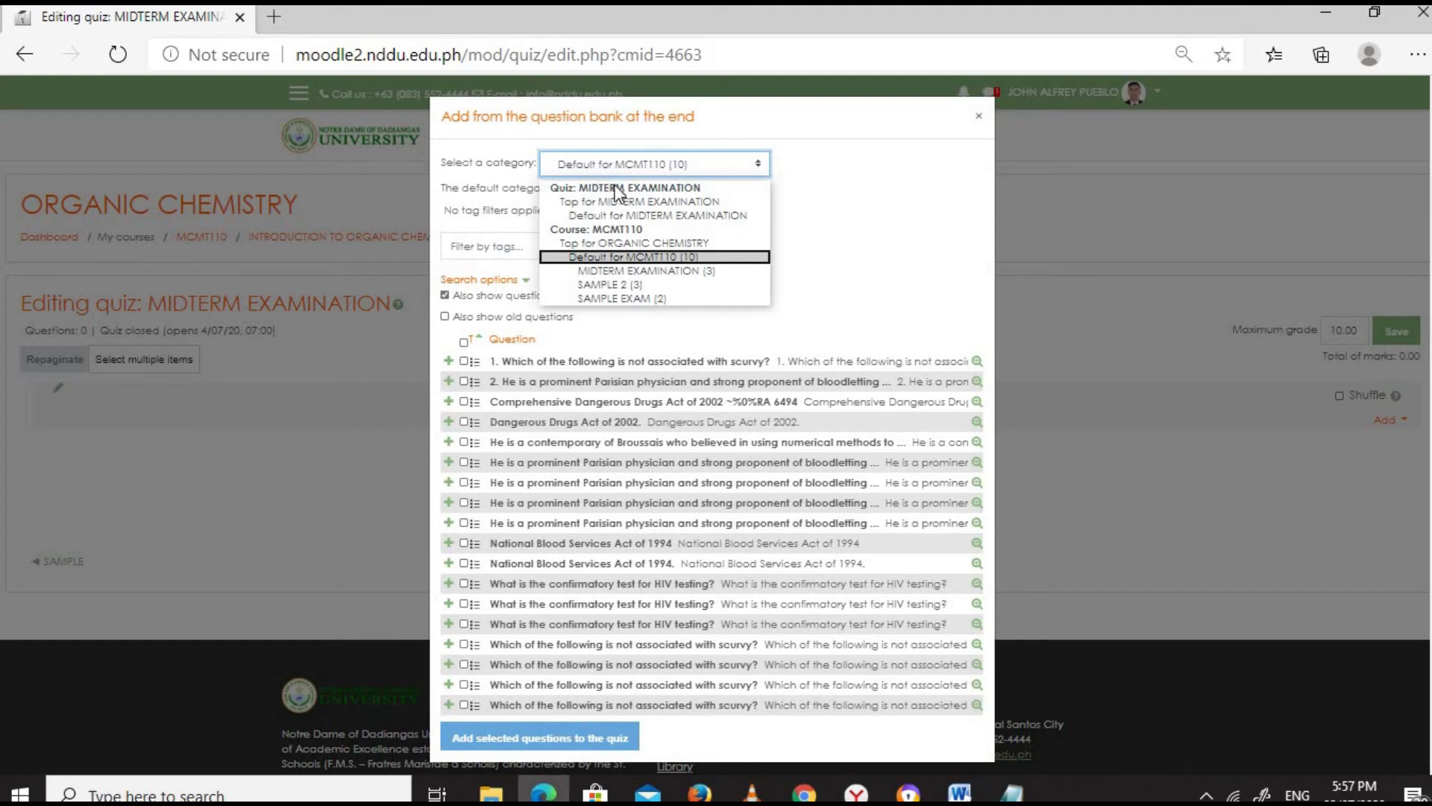
left_click(630, 272)
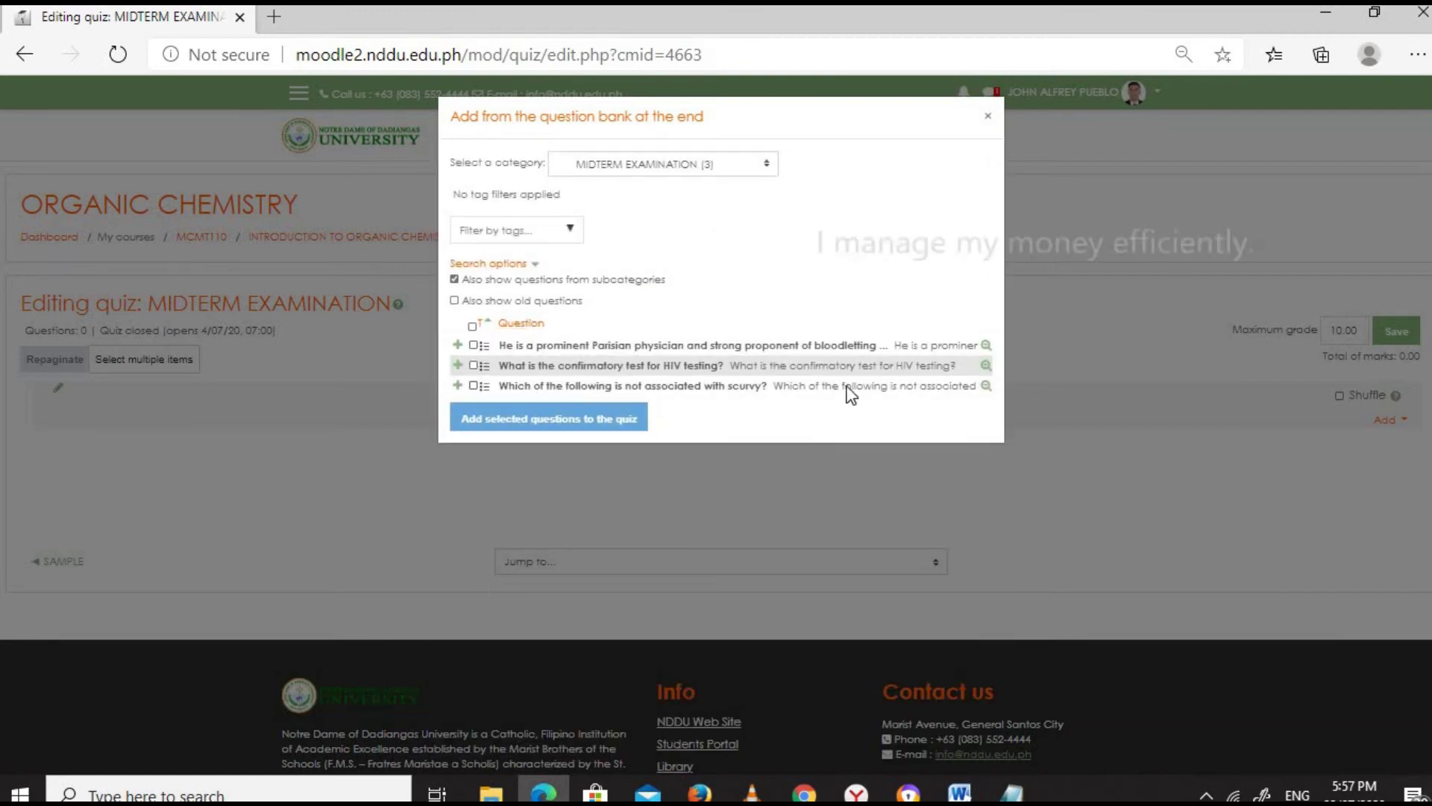
left_click(455, 301)
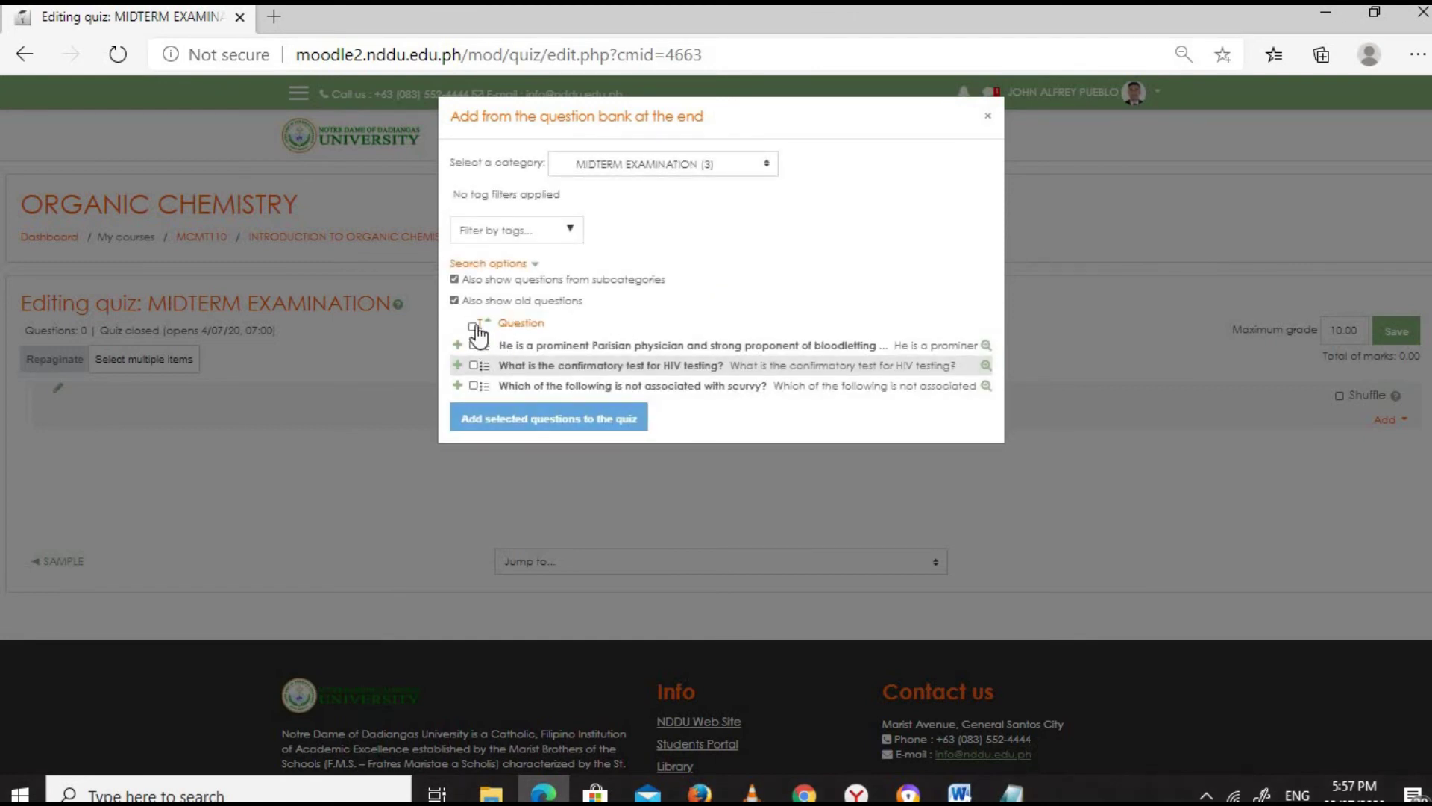
left_click(472, 326)
left_click(510, 424)
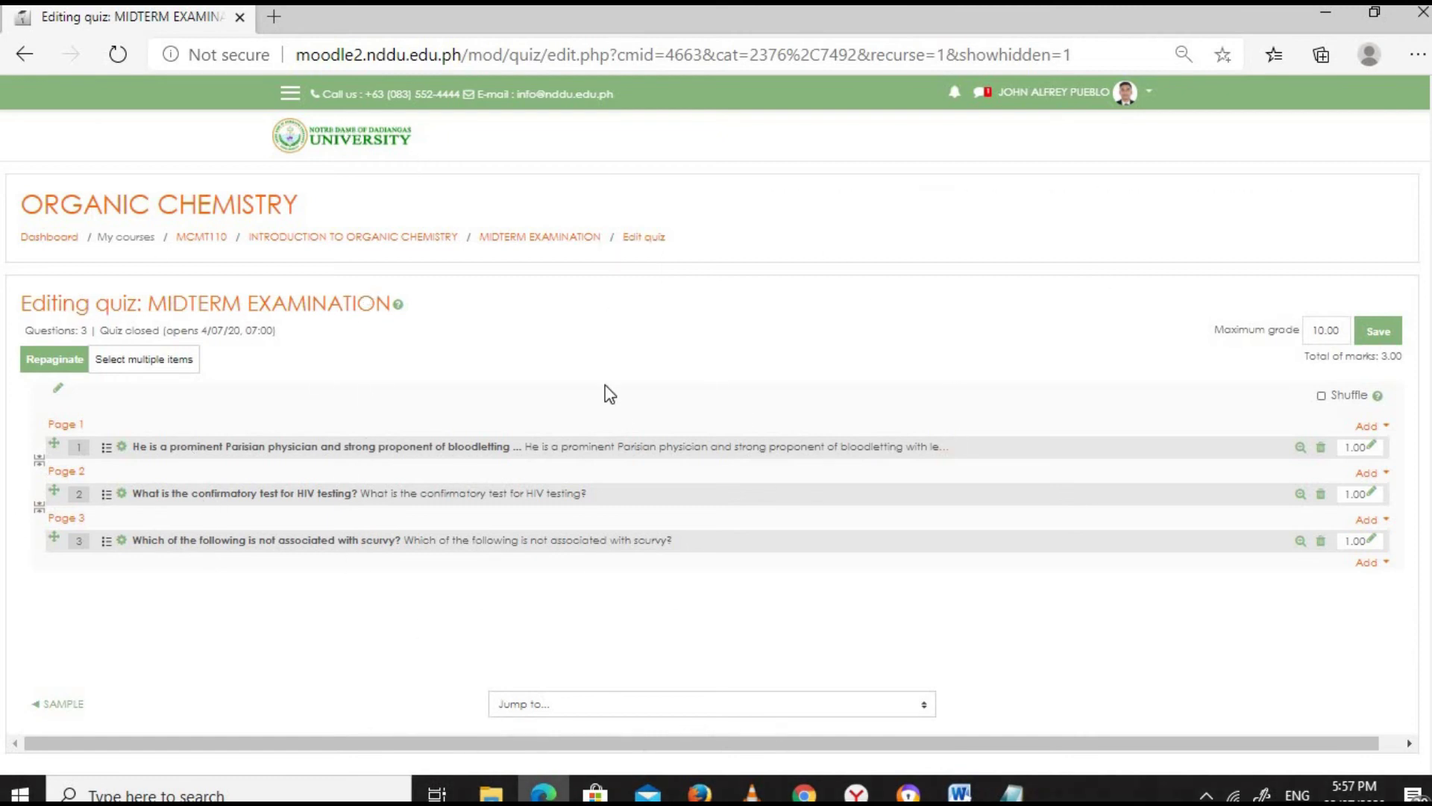
Step: Open quiz question 1 for editing and review its answer choices
left_click(109, 452)
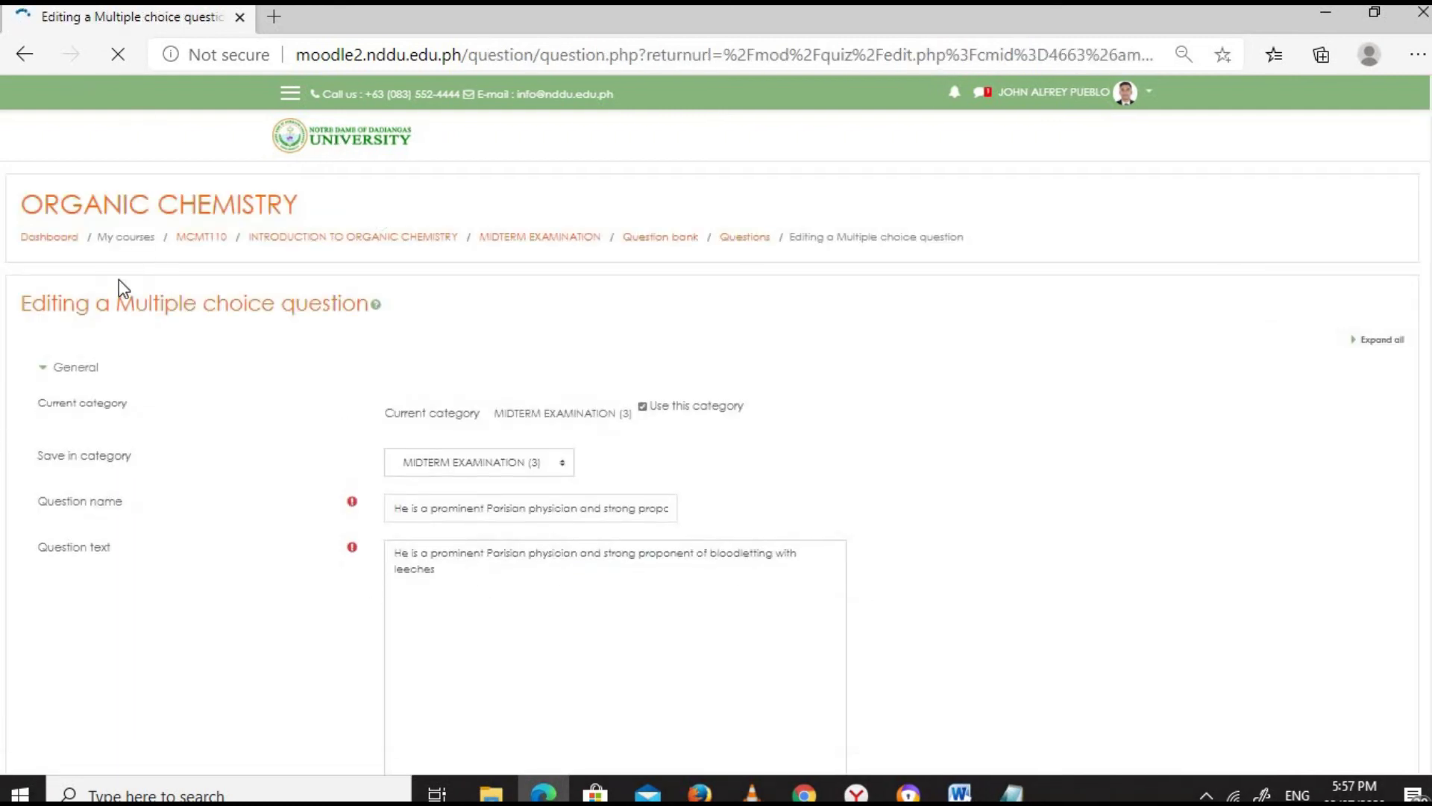
scroll(528, 478, "down", 2)
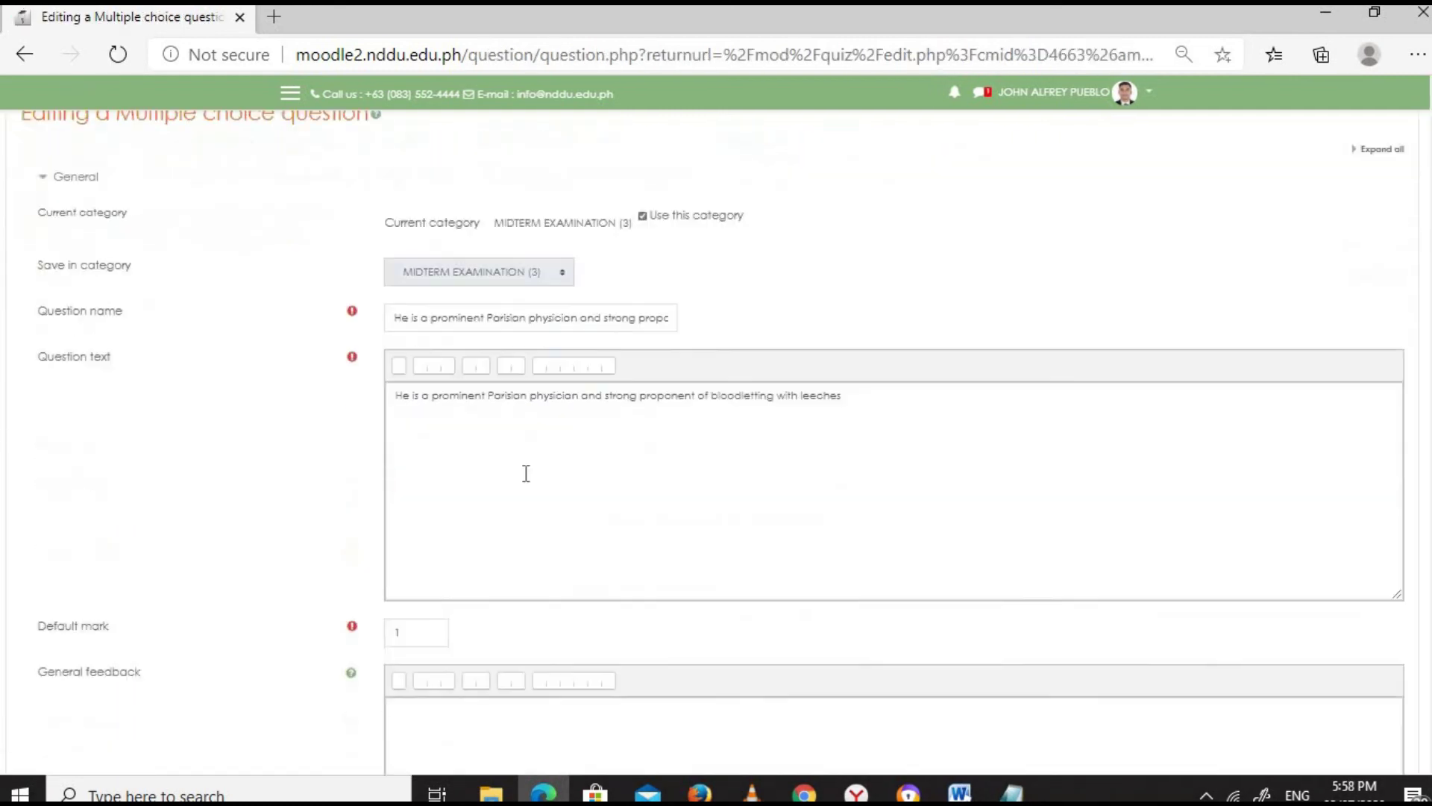
scroll(472, 356, "down", 3)
scroll(478, 355, "down", 4)
scroll(493, 373, "up", 7)
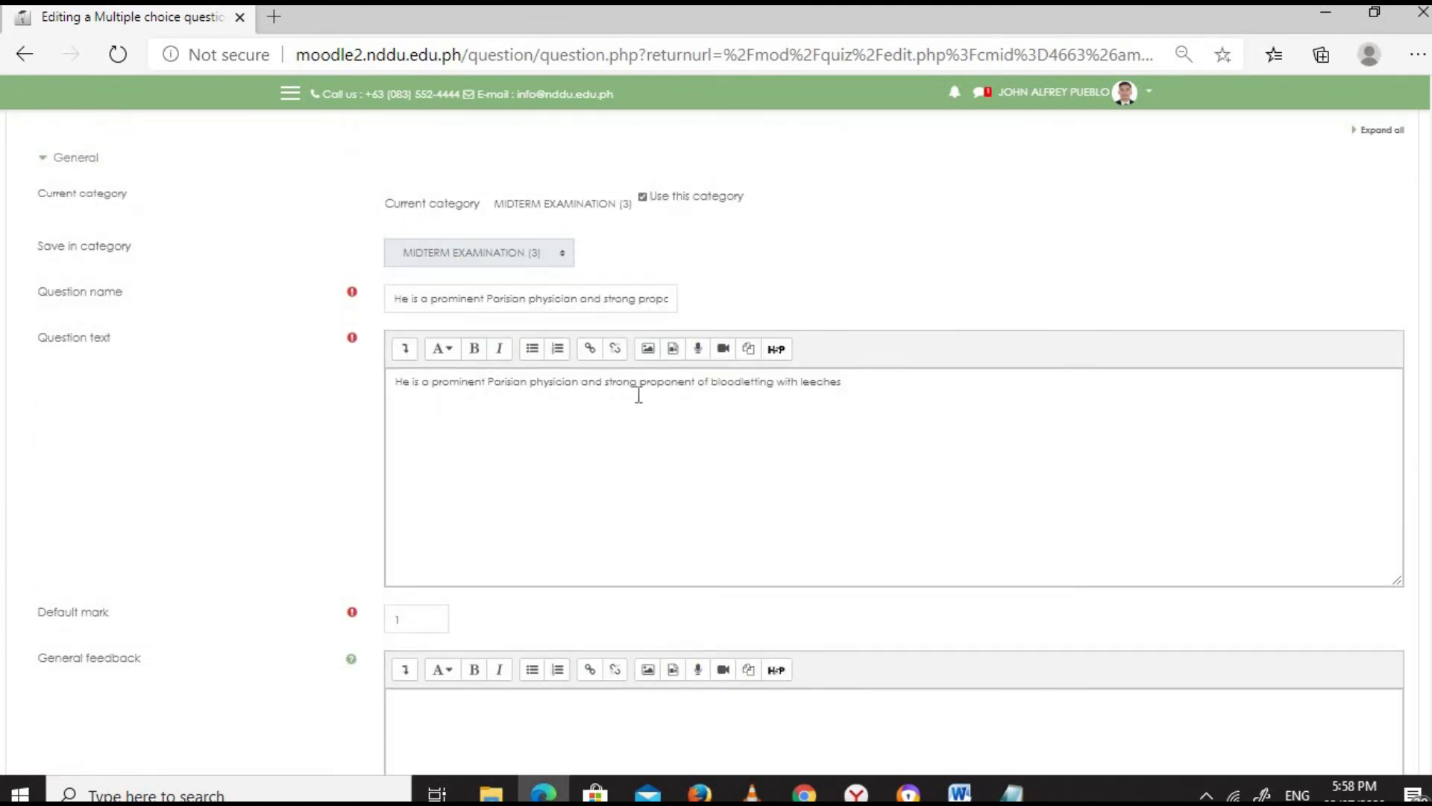
scroll(550, 490, "down", 3)
scroll(551, 490, "down", 3)
scroll(551, 490, "down", 3)
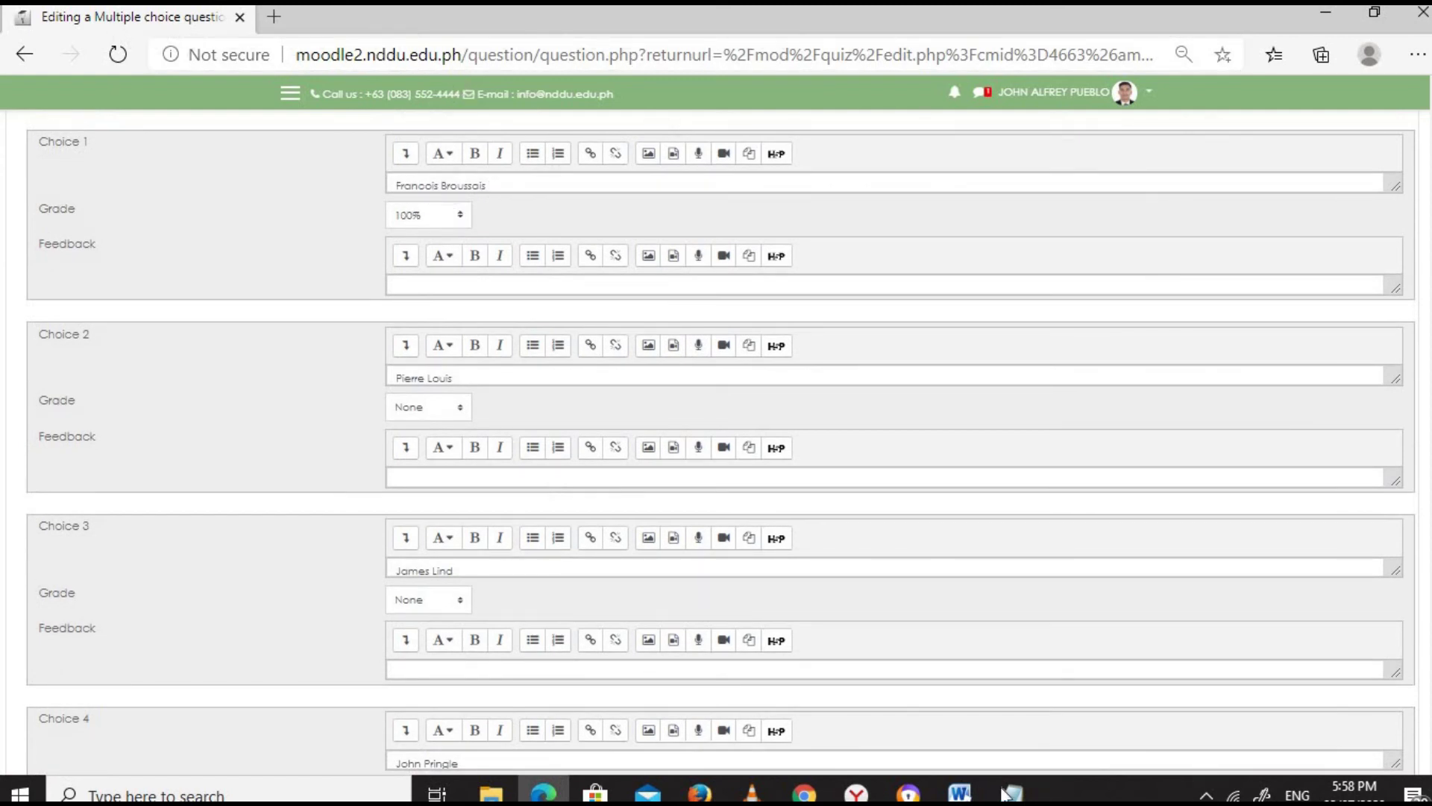
Step: Confirm Francois Broussais as the correct answer in the Word answer key, then return to Moodle
left_click(976, 795)
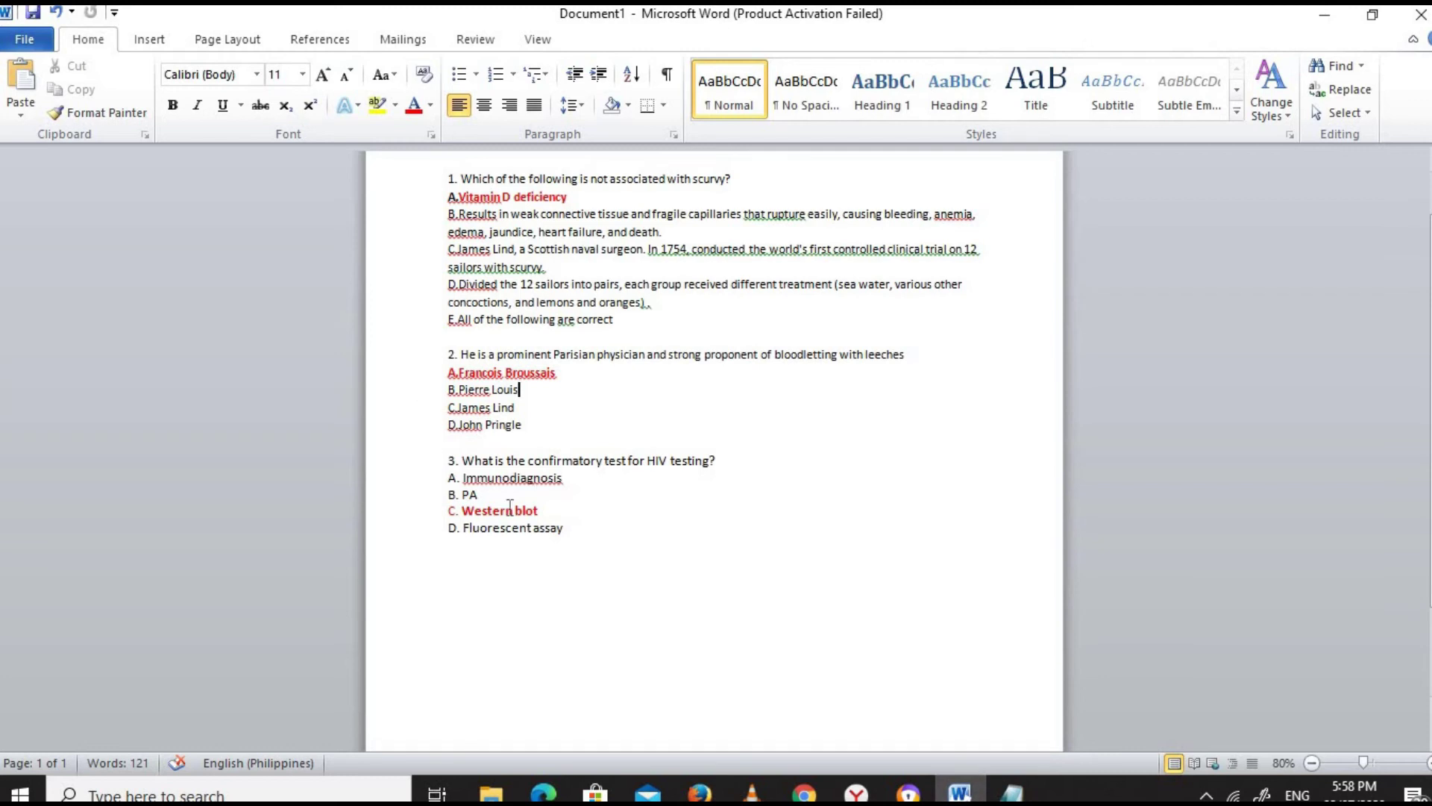
left_click_drag(459, 372, 556, 372)
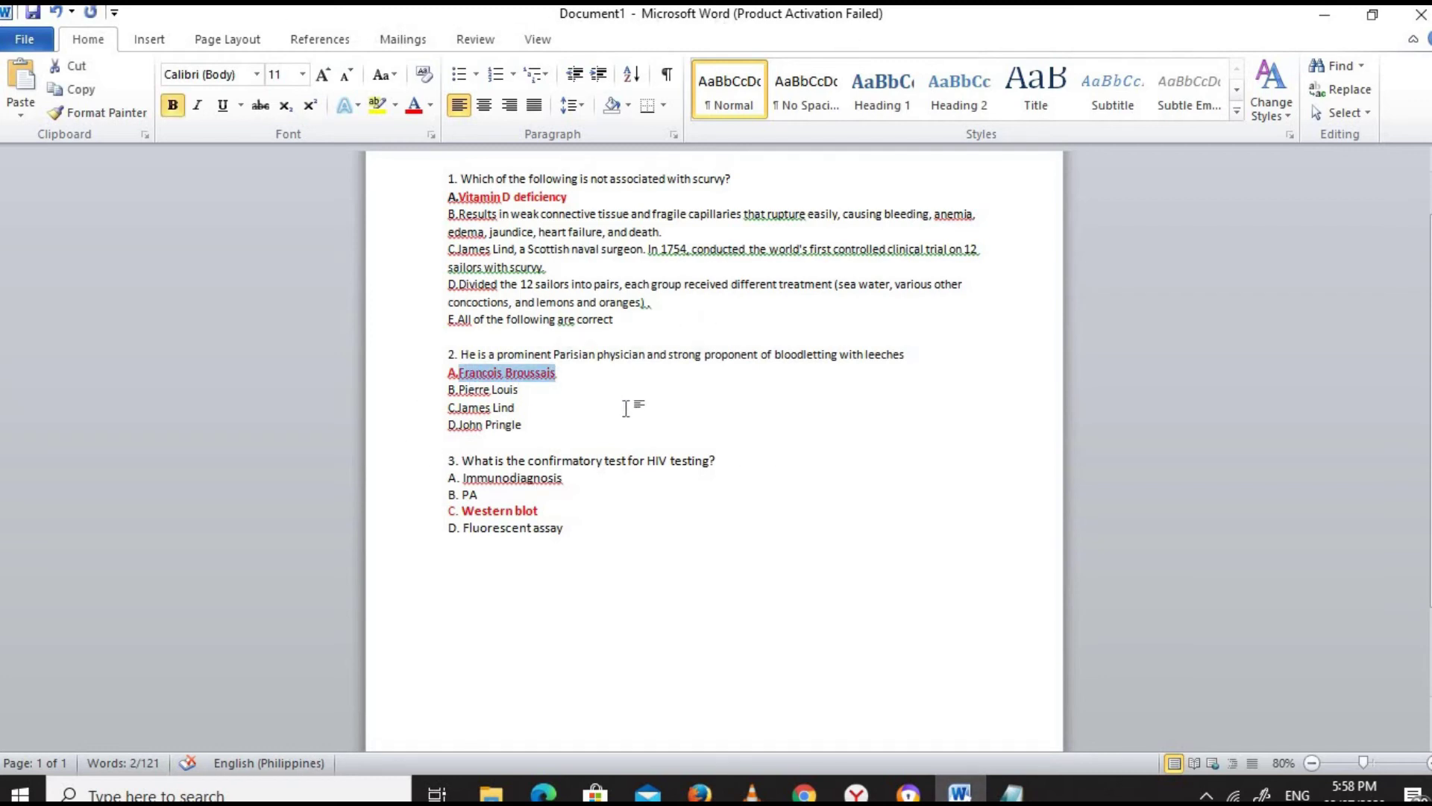
left_click(621, 403)
mouse_move(959, 794)
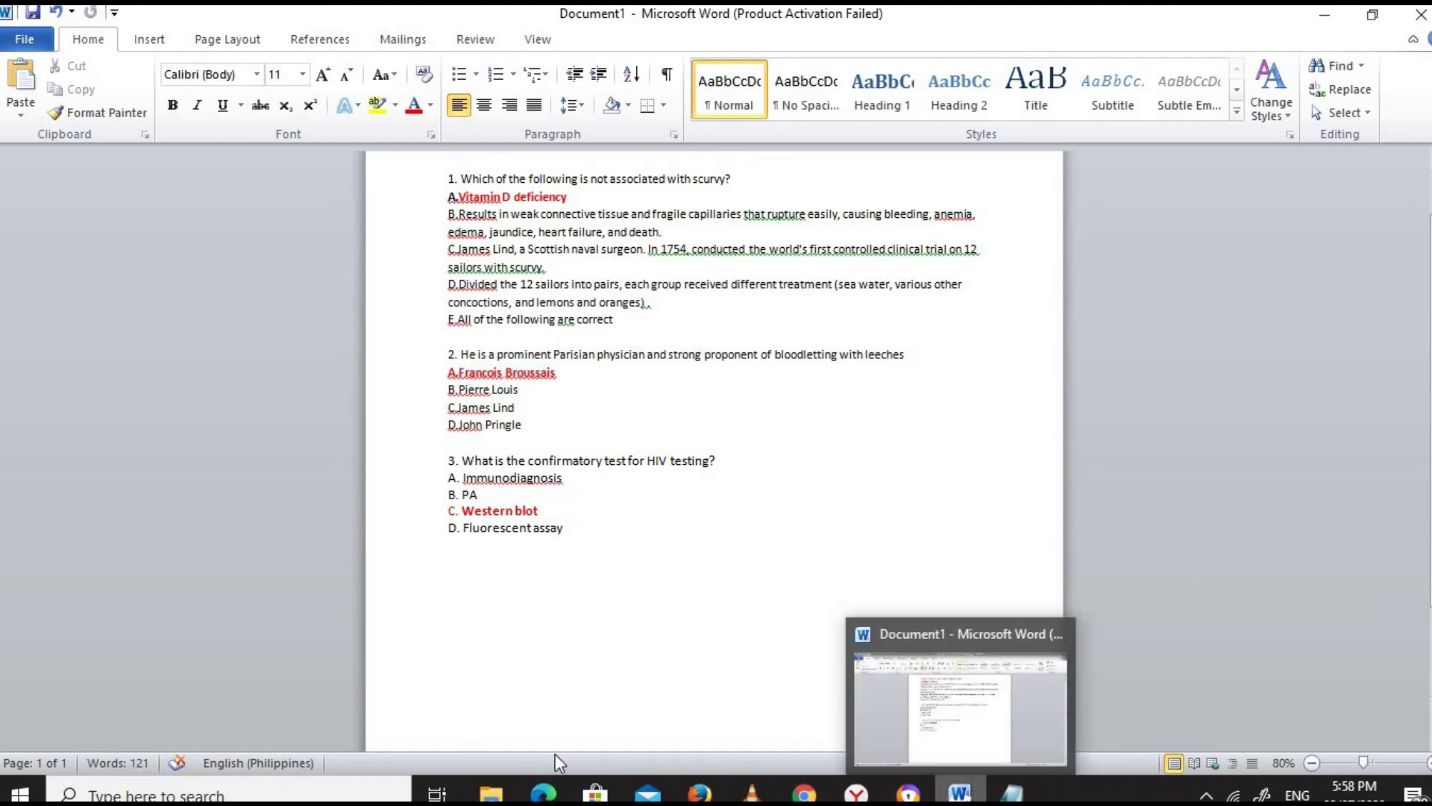
left_click(561, 792)
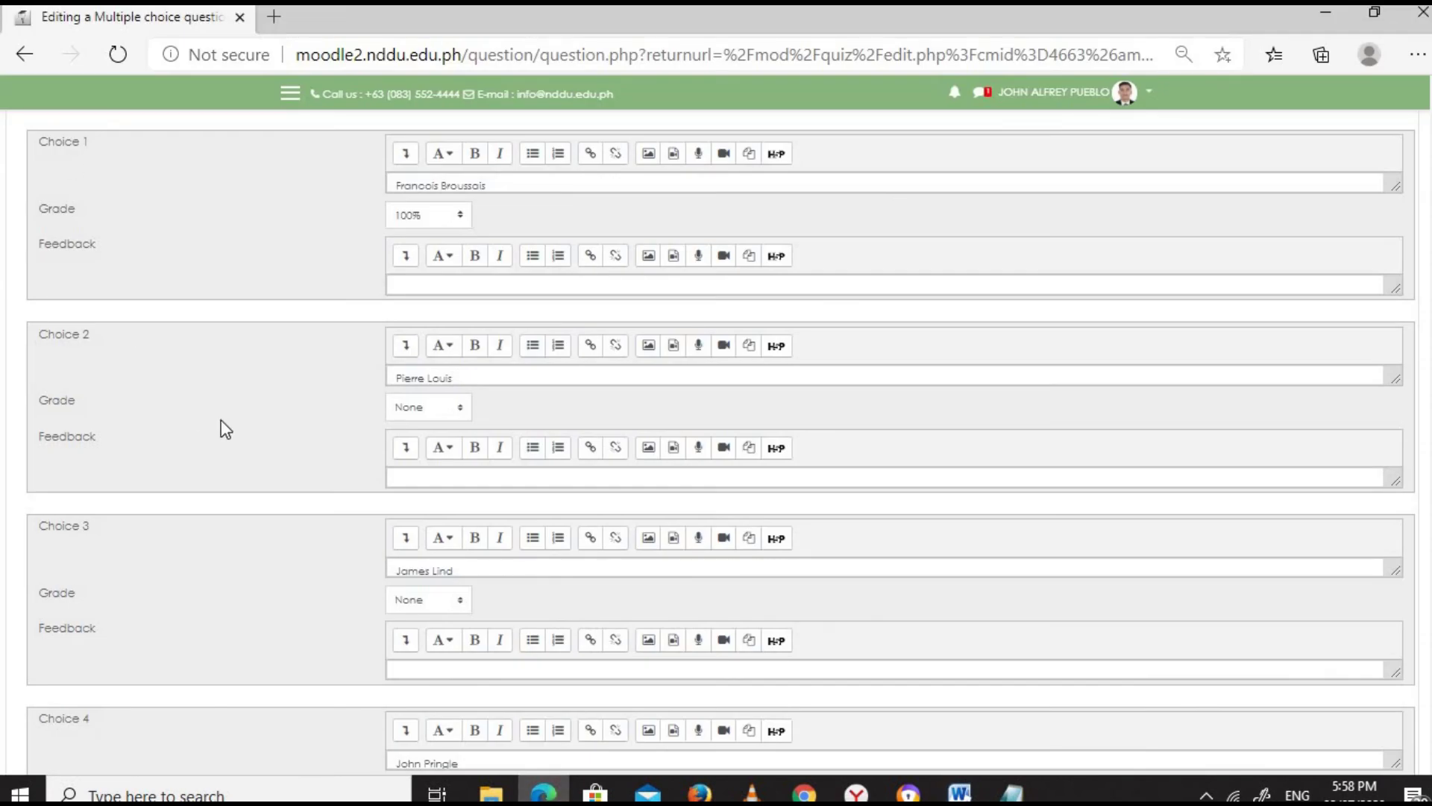
Step: Review the bloodletting question form and save its changes
scroll(224, 420, "up", 5)
scroll(307, 403, "up", 10)
scroll(311, 396, "up", 3)
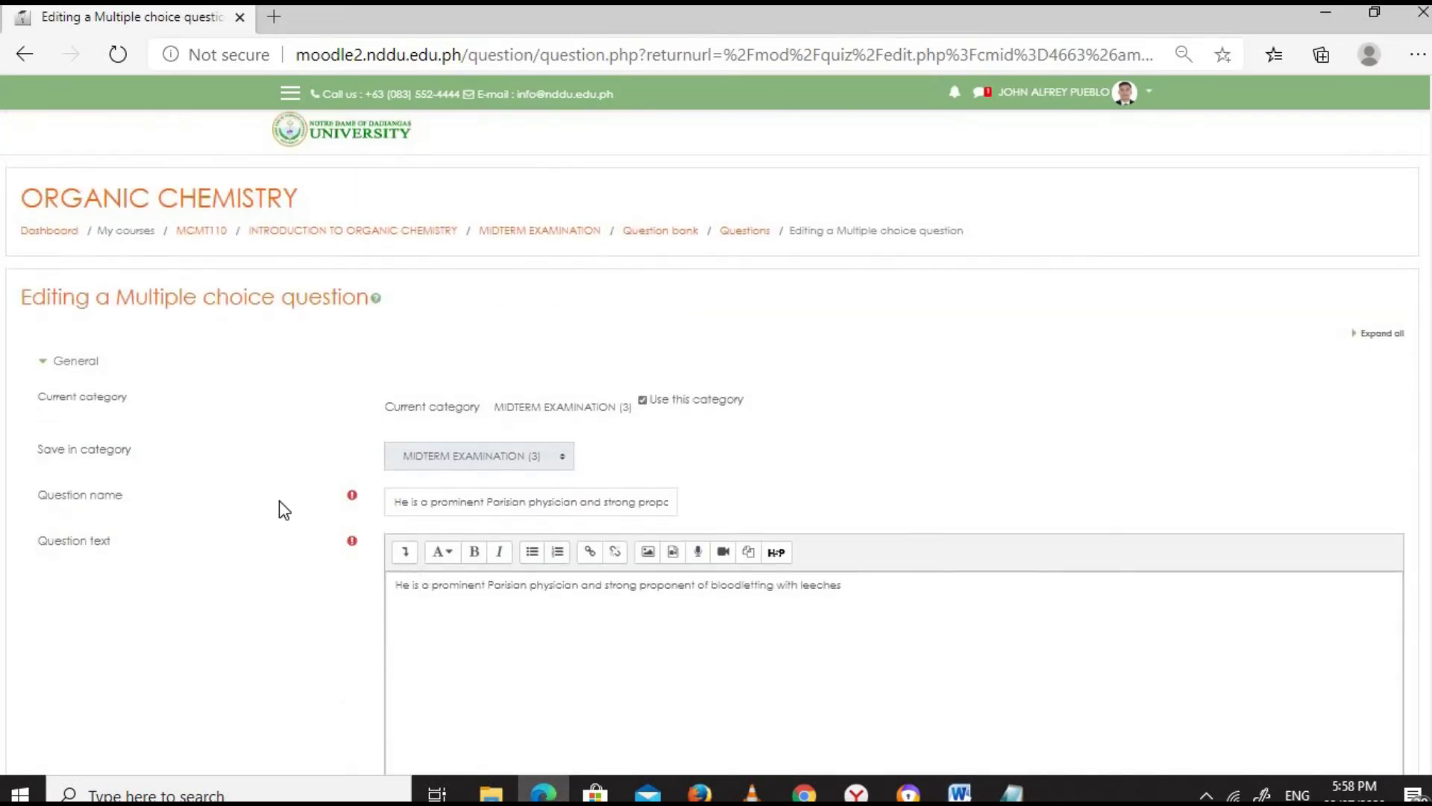
scroll(380, 479, "down", 3)
scroll(396, 498, "up", 2)
left_click(407, 511)
scroll(410, 514, "down", 5)
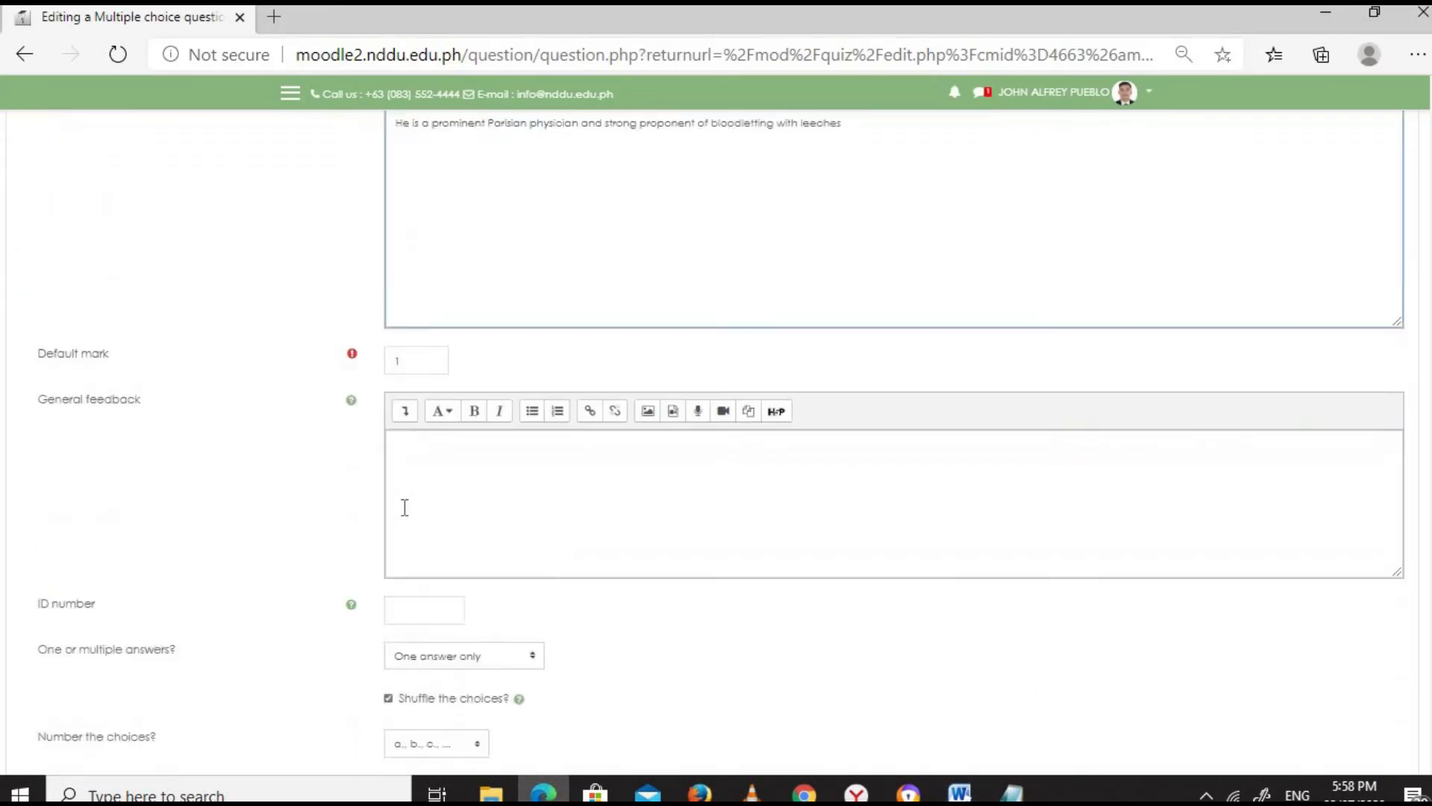
scroll(405, 507, "down", 10)
scroll(403, 505, "down", 5)
scroll(417, 432, "down", 2)
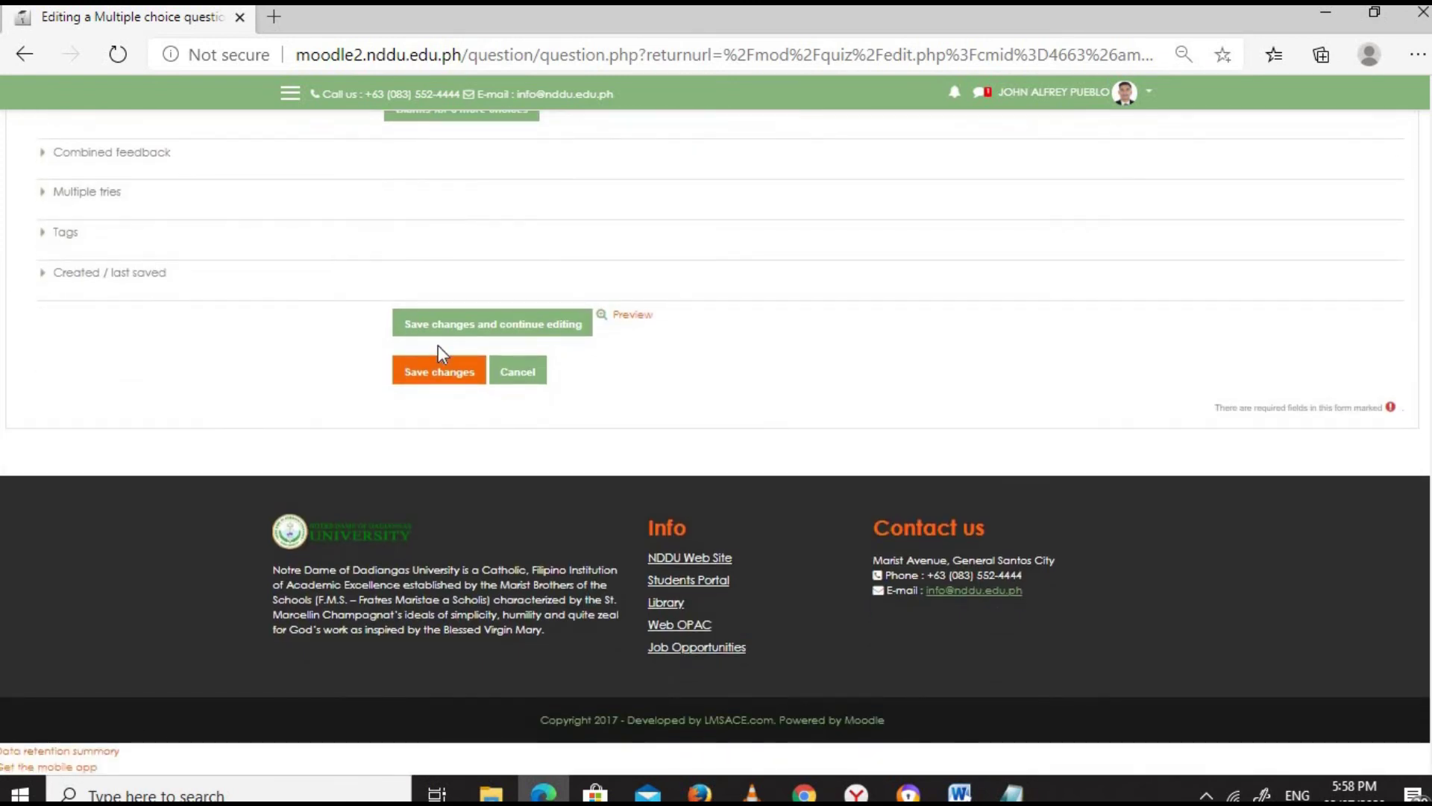
left_click(473, 384)
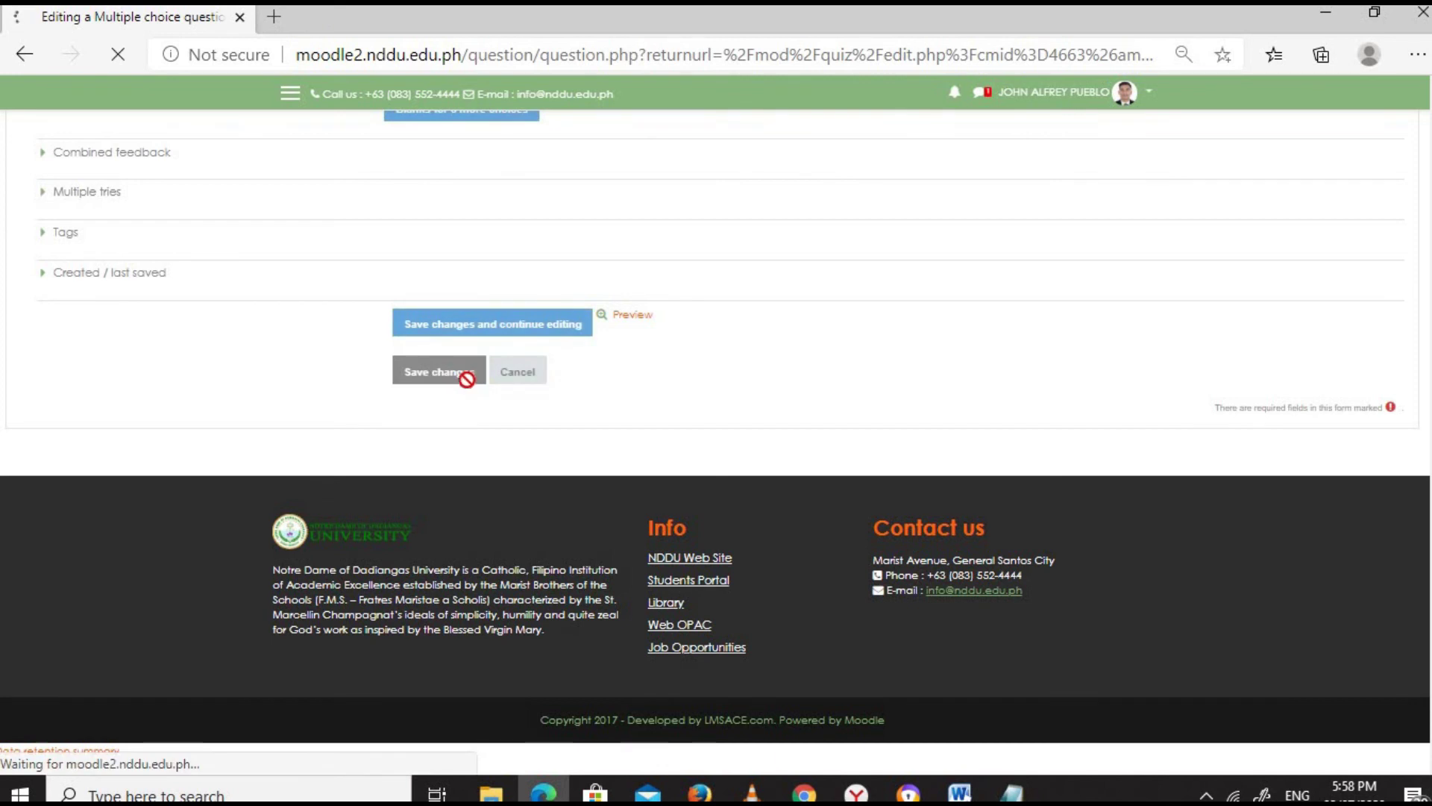